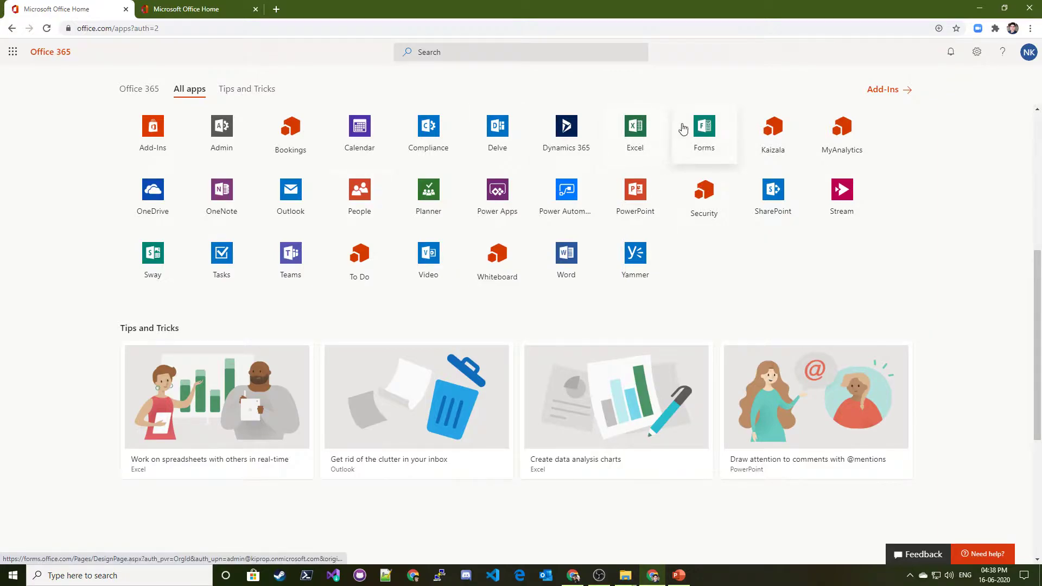
Open the Forms app in a new tab and close the extra Office Home tabs
scroll(235, 169, "up", 6)
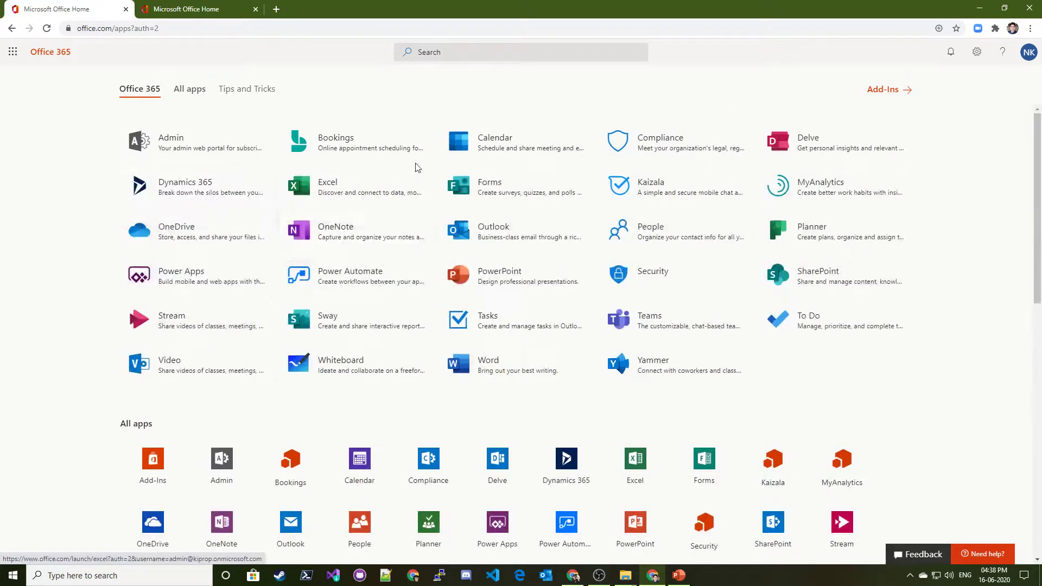
right_click(515, 187)
left_click(548, 200)
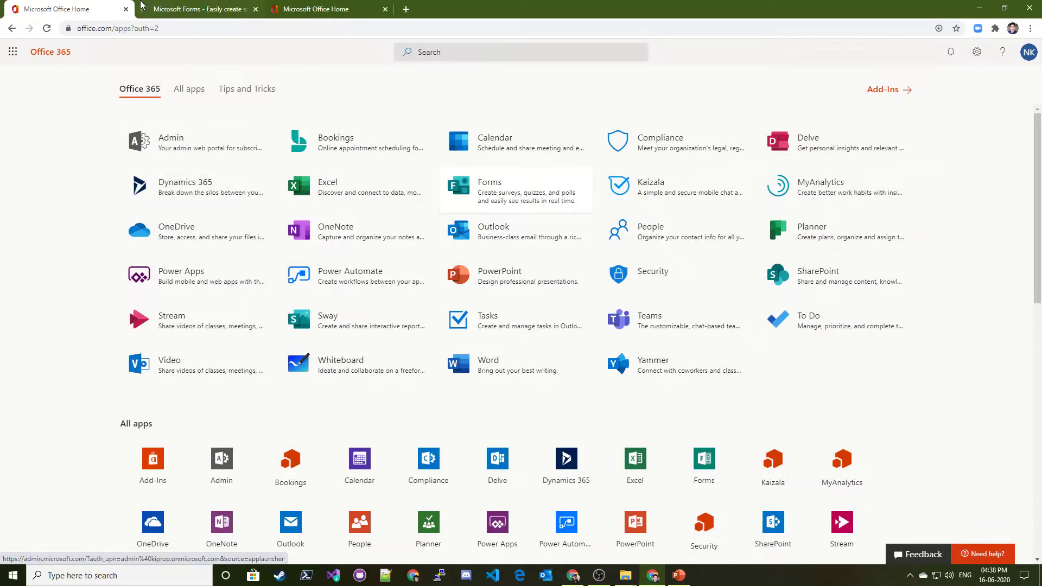
left_click(149, 7)
left_click(323, 8)
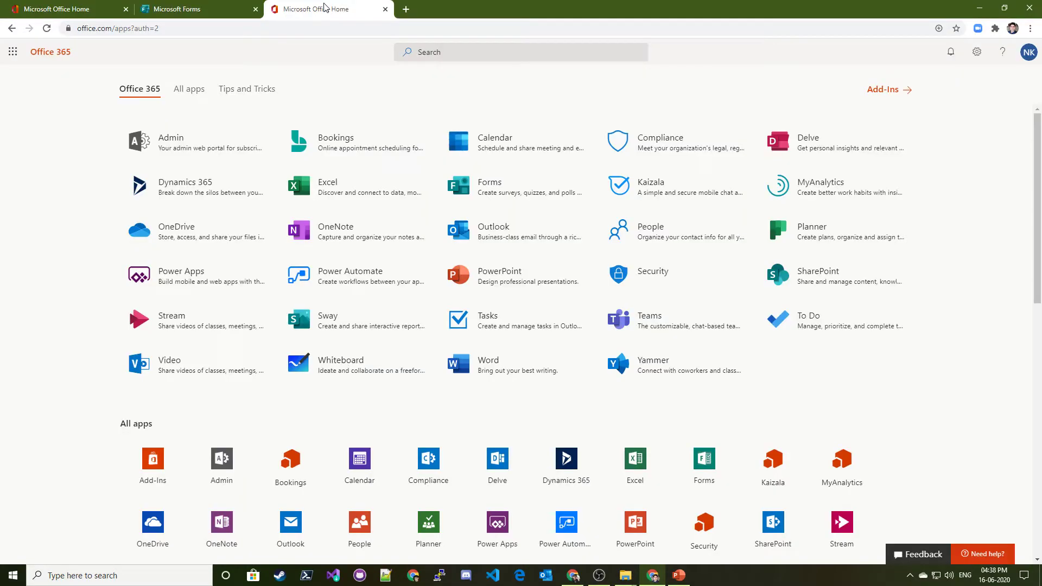
left_click(385, 9)
left_click(55, 8)
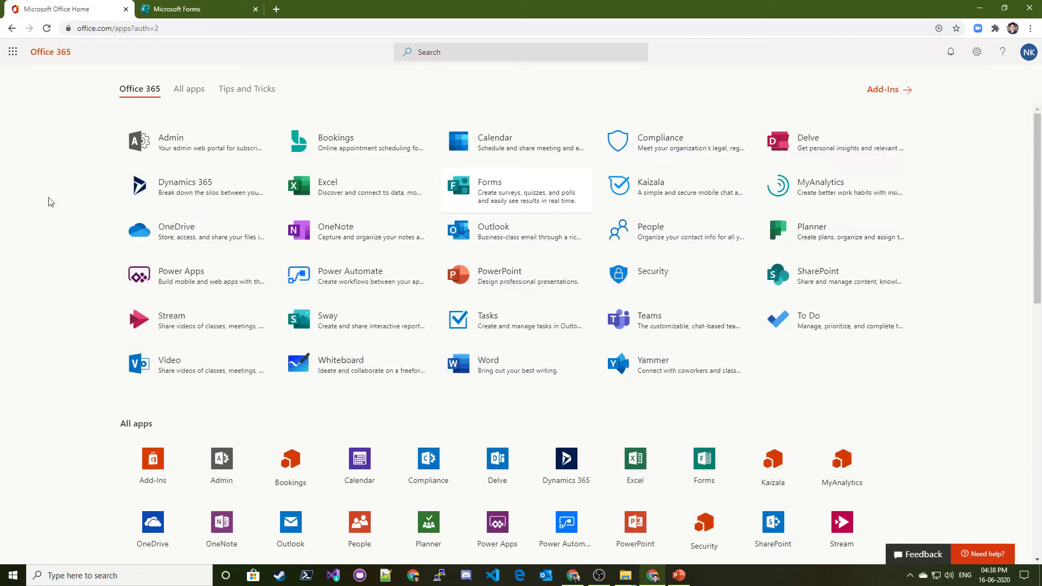
Search All apps for 'for' and open Forms in a new browser tab
left_click(4, 52)
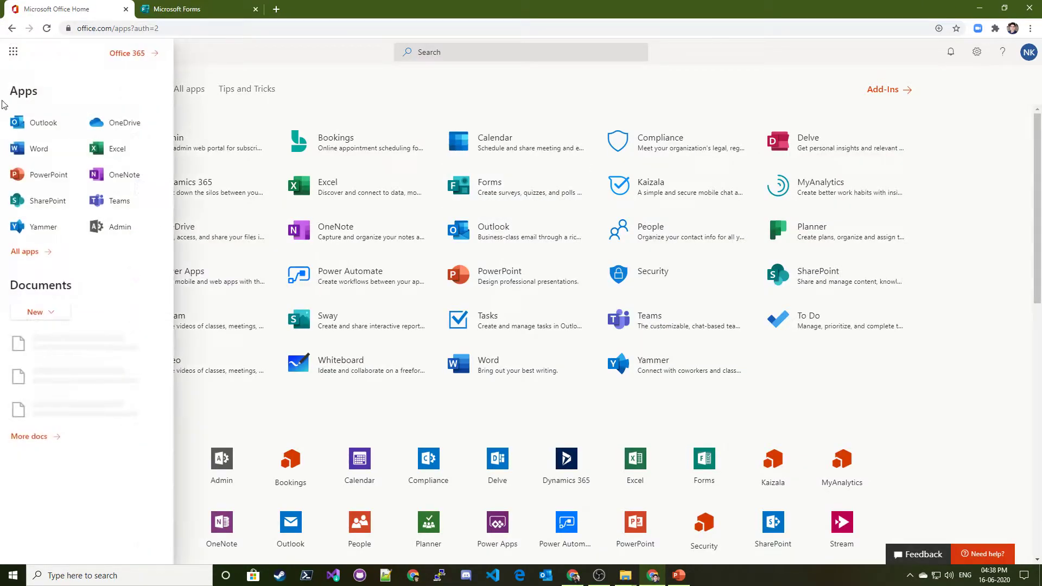
left_click(44, 252)
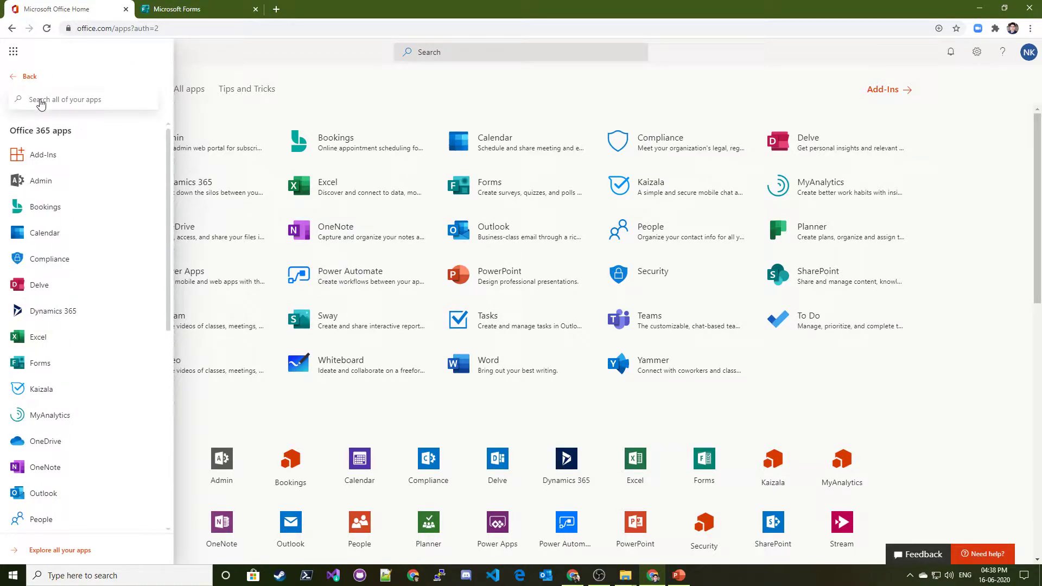
type("for")
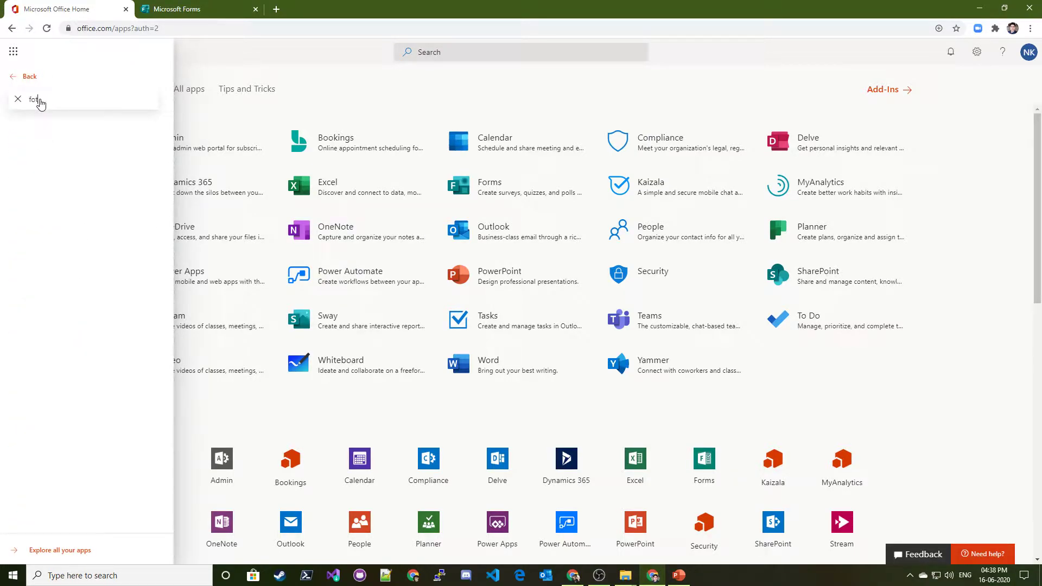
right_click(59, 139)
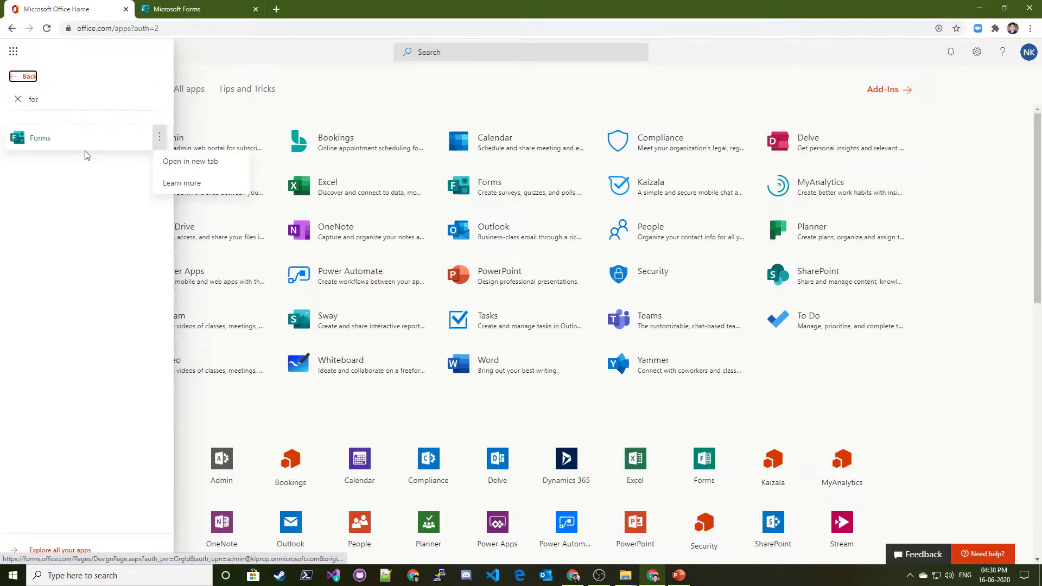
left_click(177, 162)
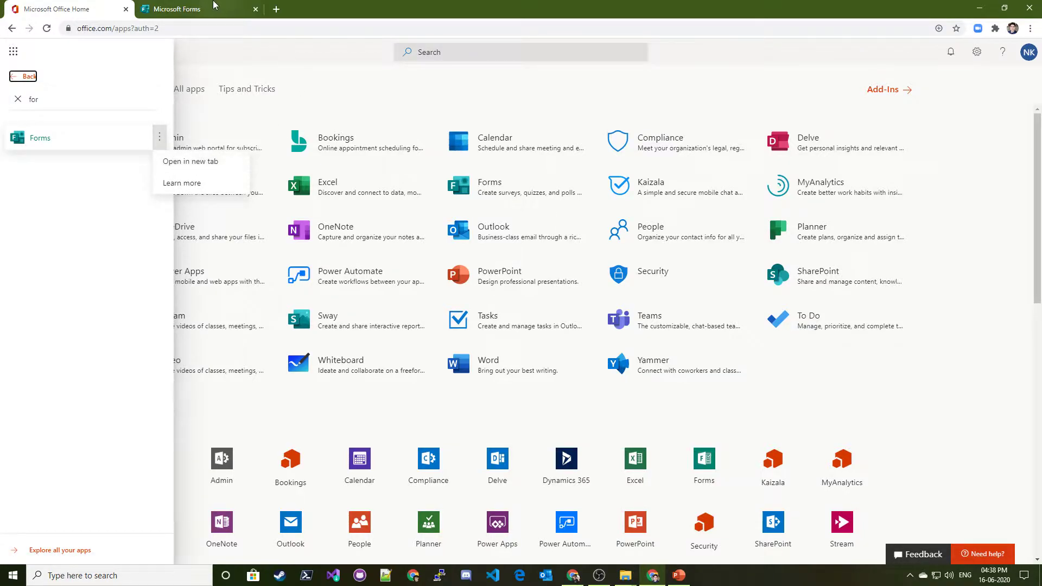
Highlight the Forms welcome greeting and its surveys, quizzes and Excel feature captions
triple_click(500, 218)
left_click(536, 225)
triple_click(536, 201)
triple_click(509, 222)
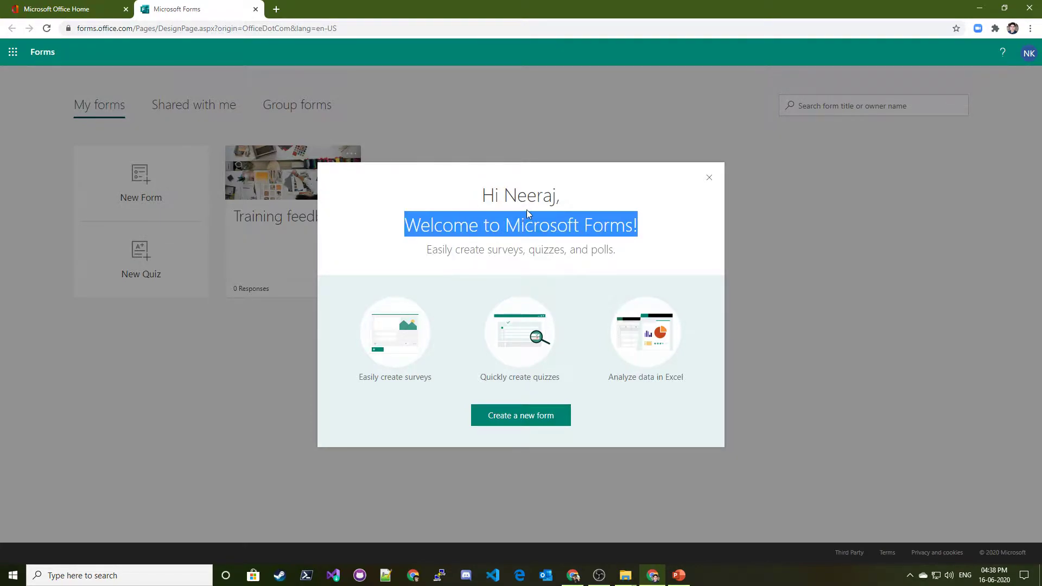
triple_click(532, 207)
triple_click(479, 225)
left_click(508, 255)
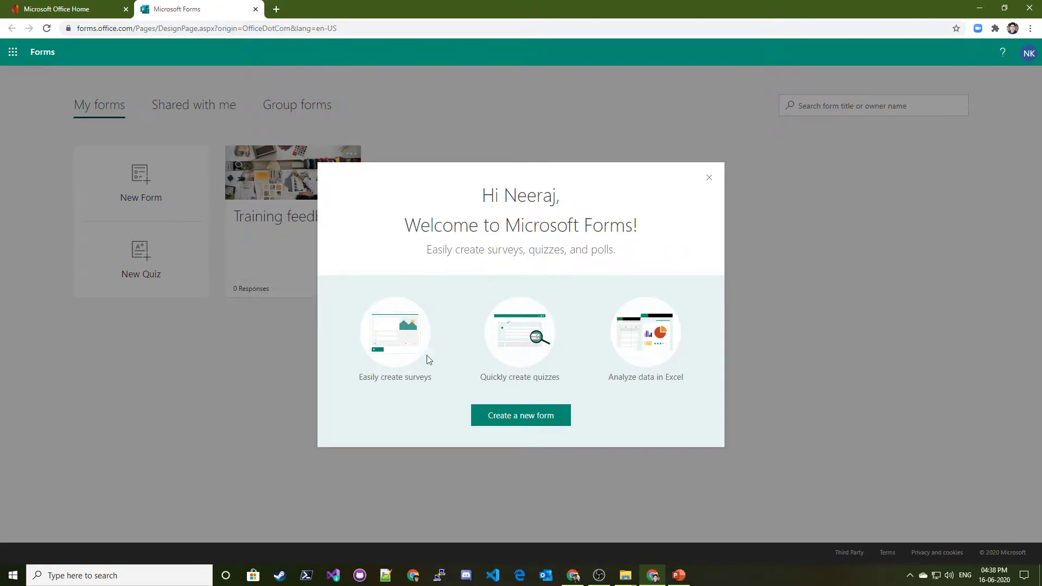
triple_click(383, 381)
left_click(495, 383)
triple_click(500, 378)
left_click(569, 382)
left_click_drag(609, 378, 694, 380)
left_click(579, 392)
Create a blank form, check its 0-response Active summary, and return to Questions
left_click(520, 421)
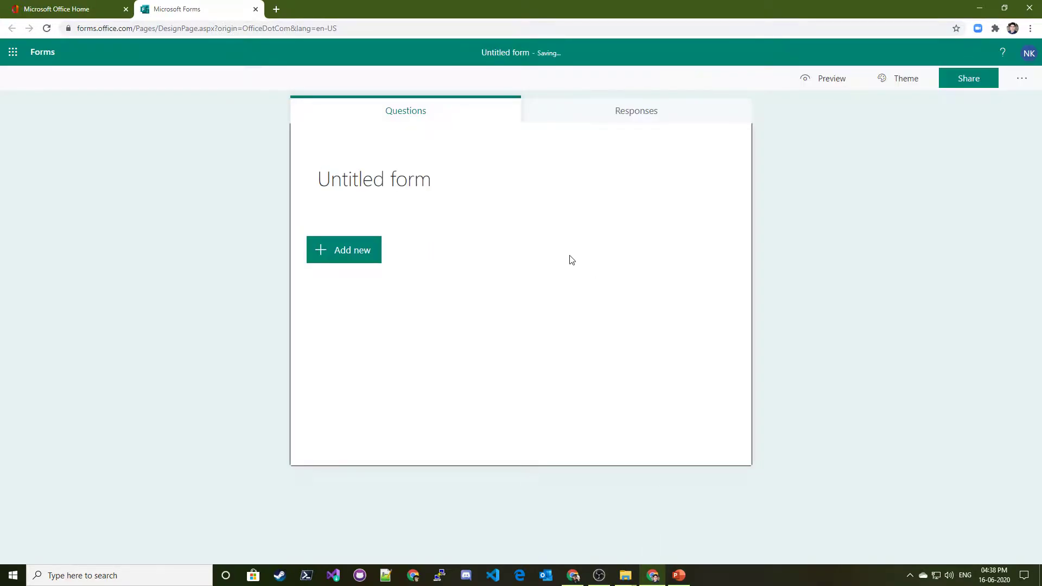
left_click(407, 174)
left_click(557, 349)
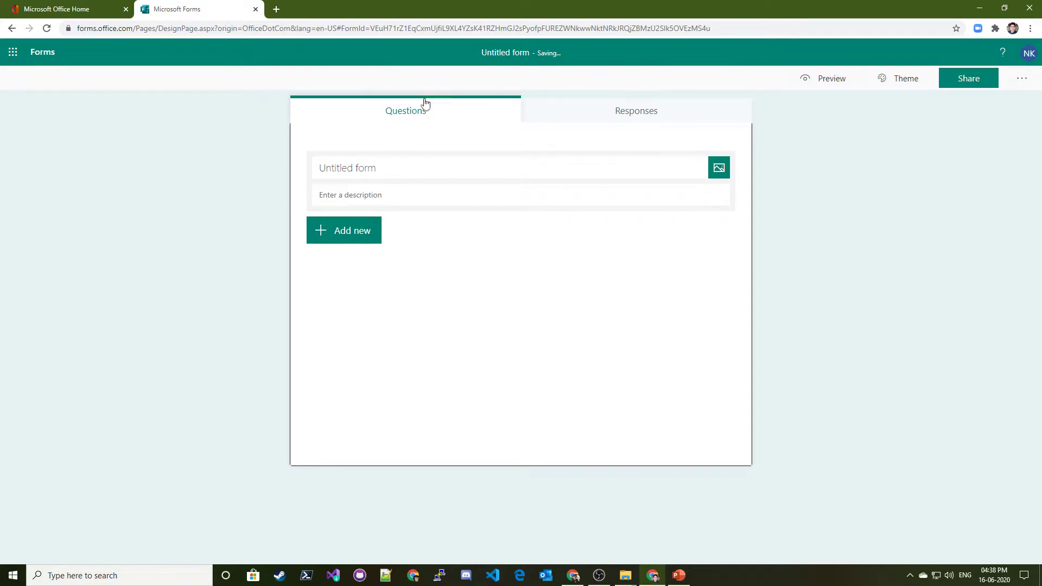
double_click(550, 53)
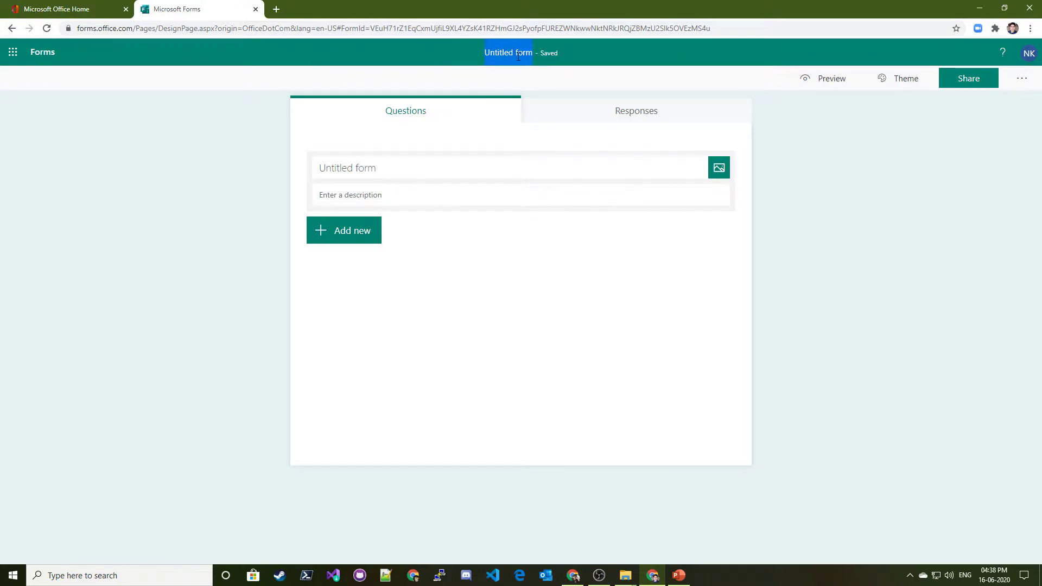
left_click(571, 118)
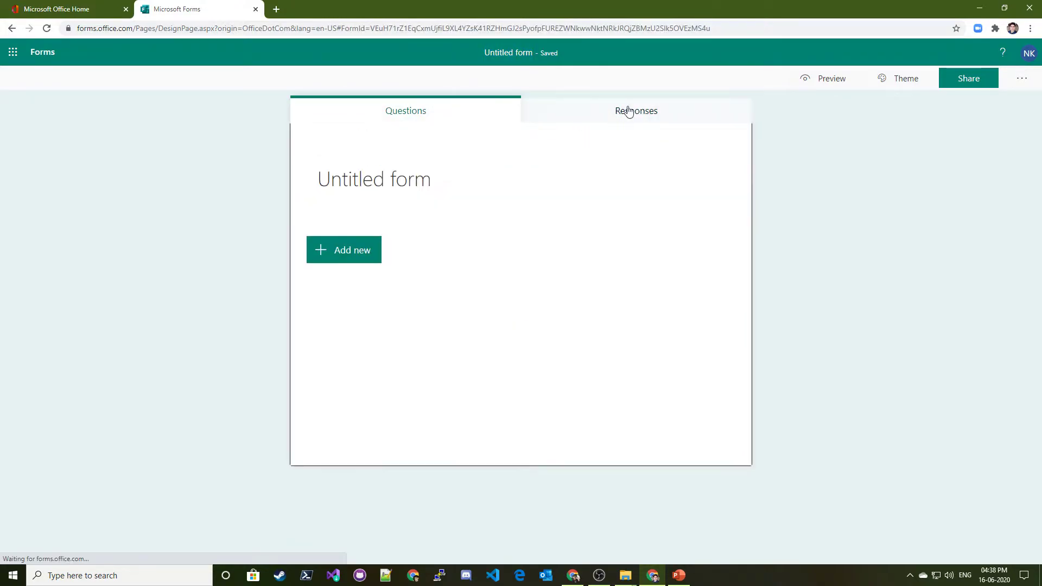
left_click(418, 120)
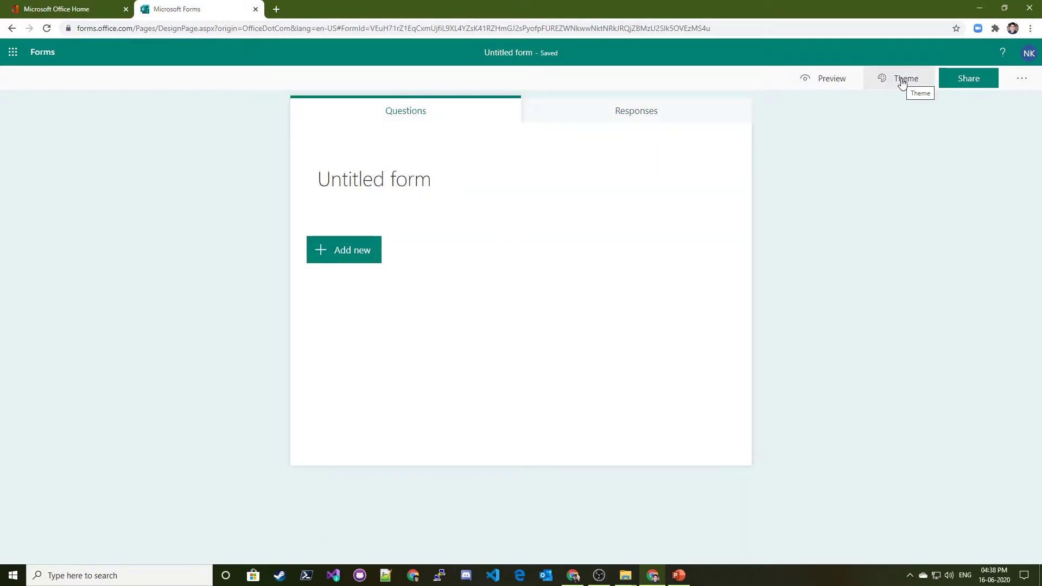
left_click(813, 83)
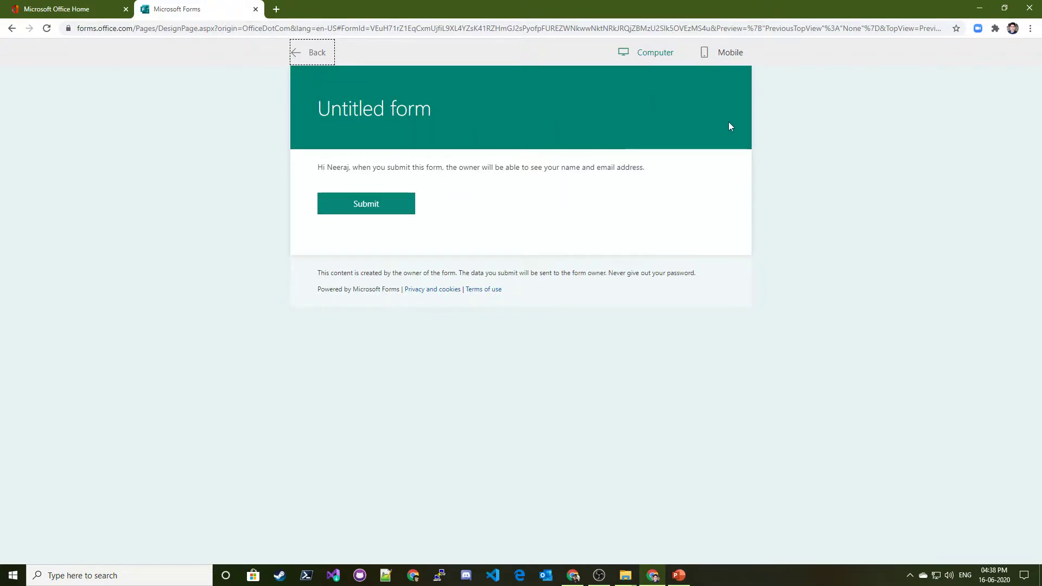
left_click(720, 54)
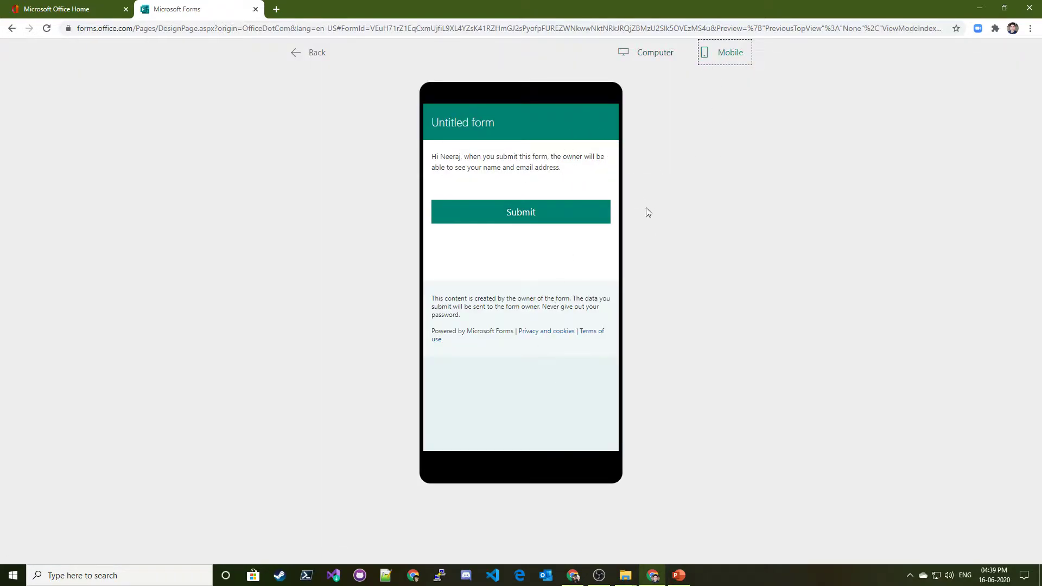
left_click(308, 55)
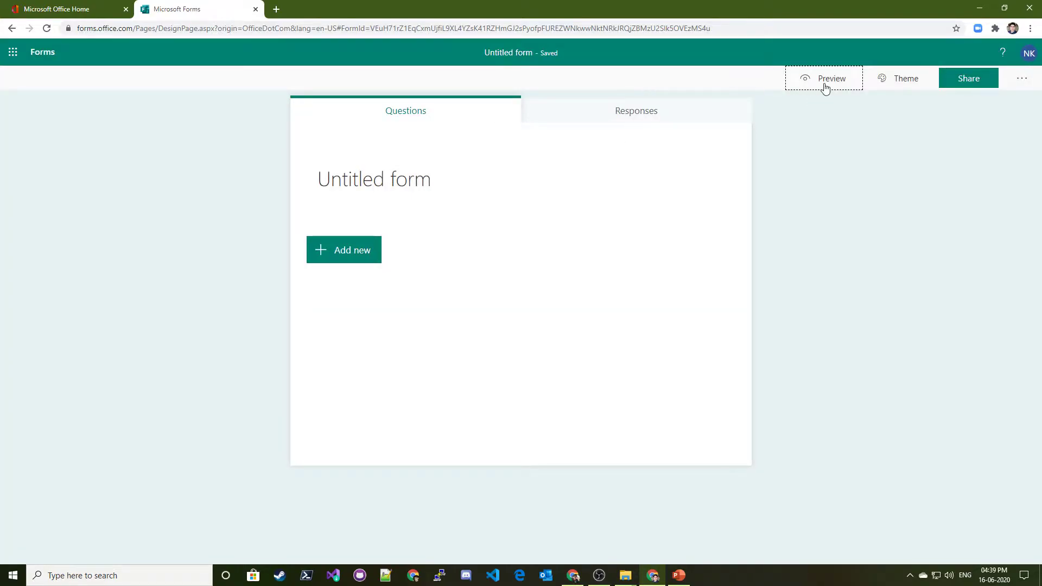
left_click(890, 81)
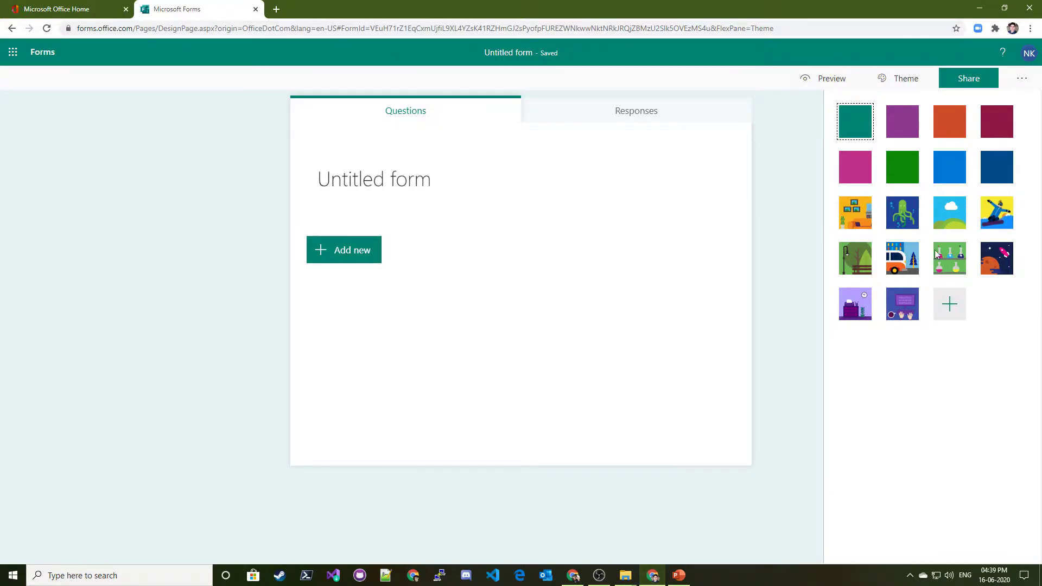
Preview camper-van, octopus, office and snowboarding themes, then apply the purple desk-scene theme
left_click(895, 262)
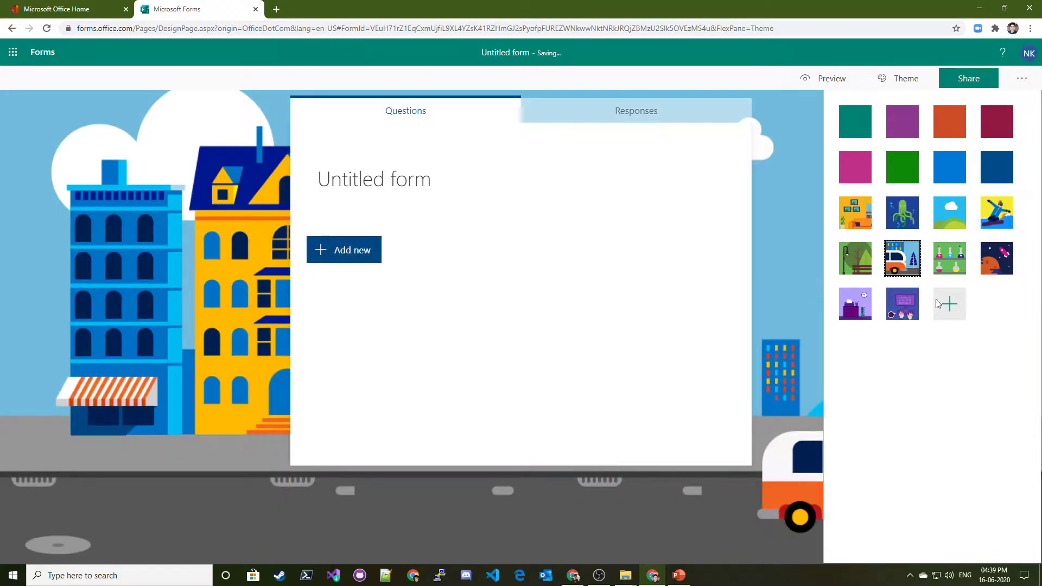
left_click(902, 227)
left_click(850, 223)
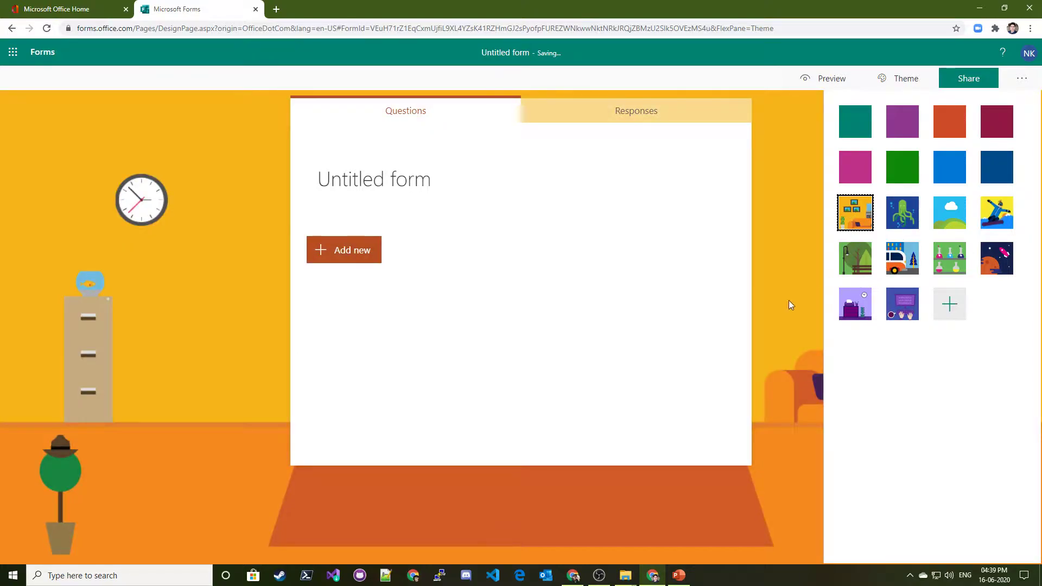
left_click(997, 231)
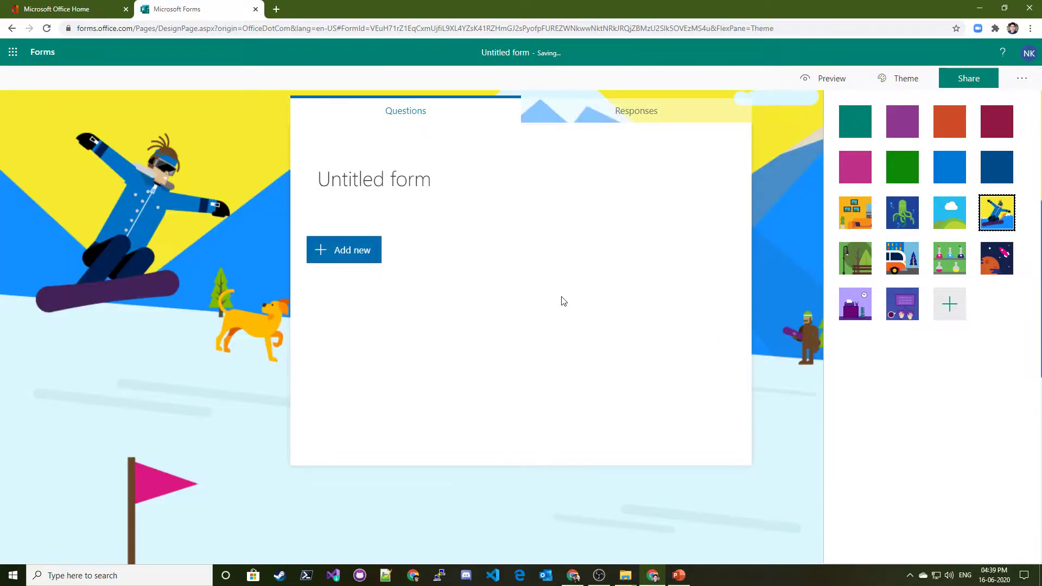
left_click(904, 312)
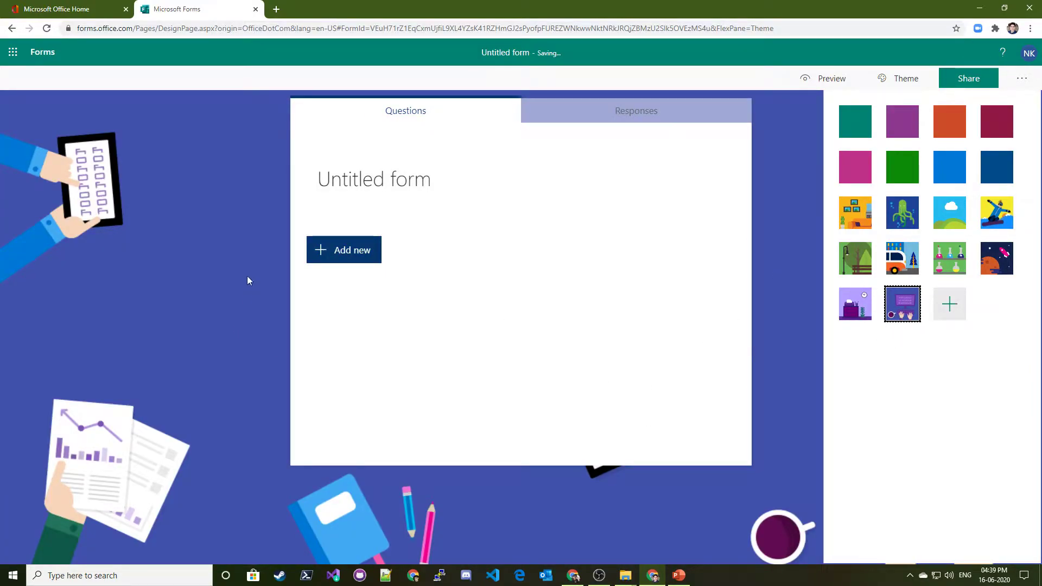
left_click(972, 372)
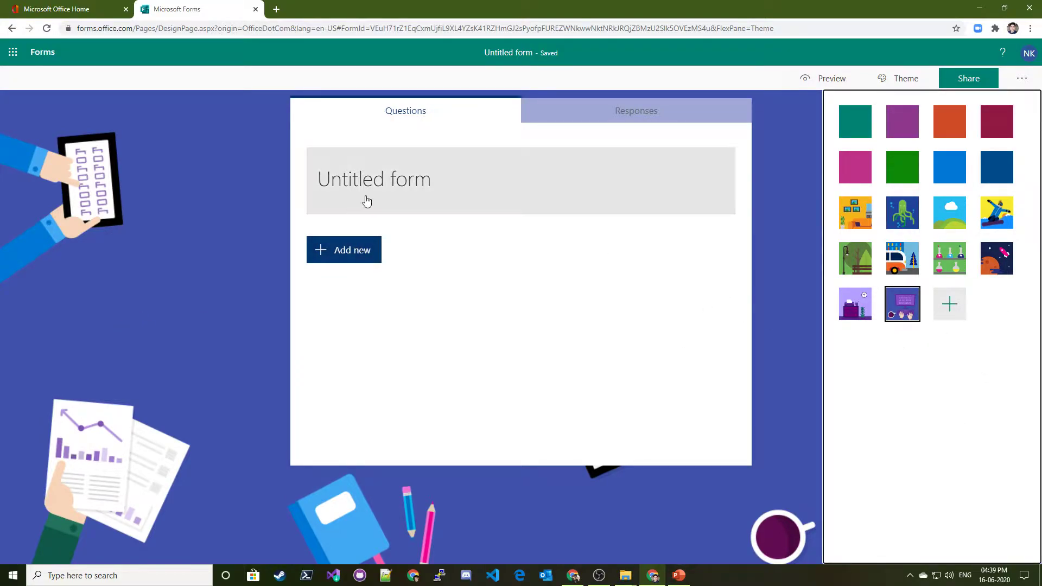
left_click(375, 179)
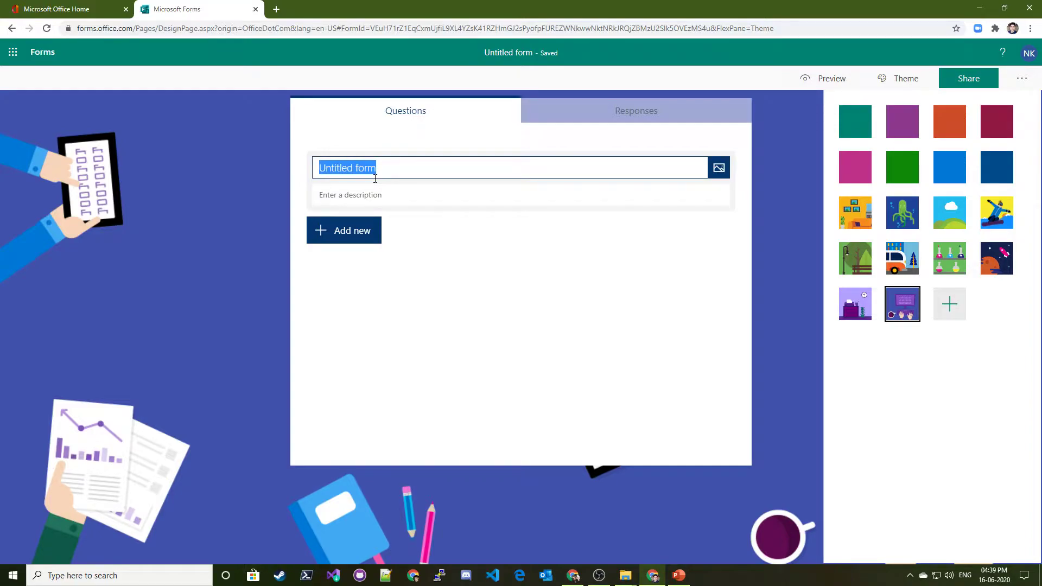
Title the form 'Forms Training Feedback'
type("Te")
key("BackSpace")
key("BackSpace")
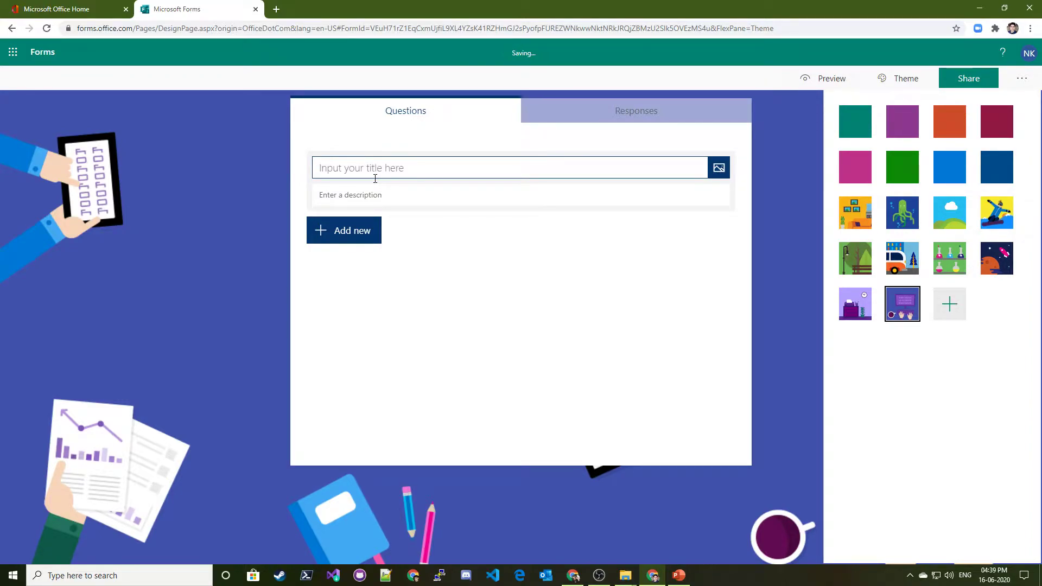
type("Forms Training")
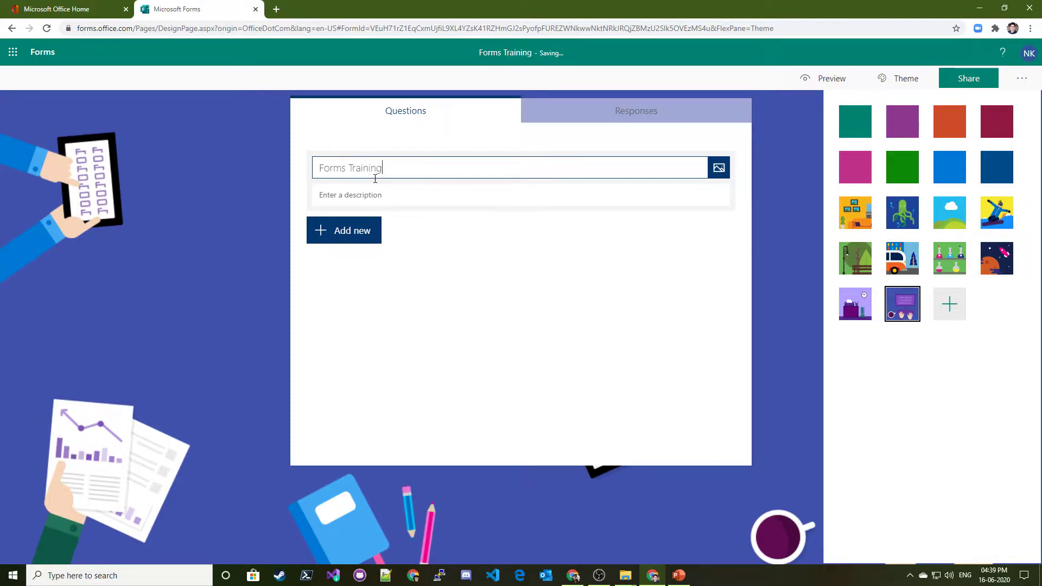
type(" Fee")
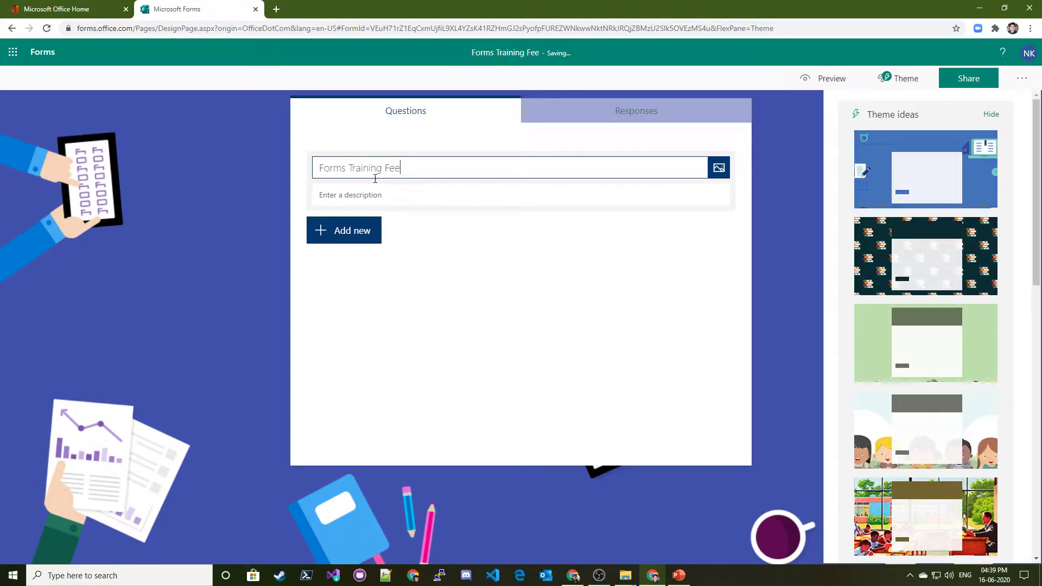
type("dback")
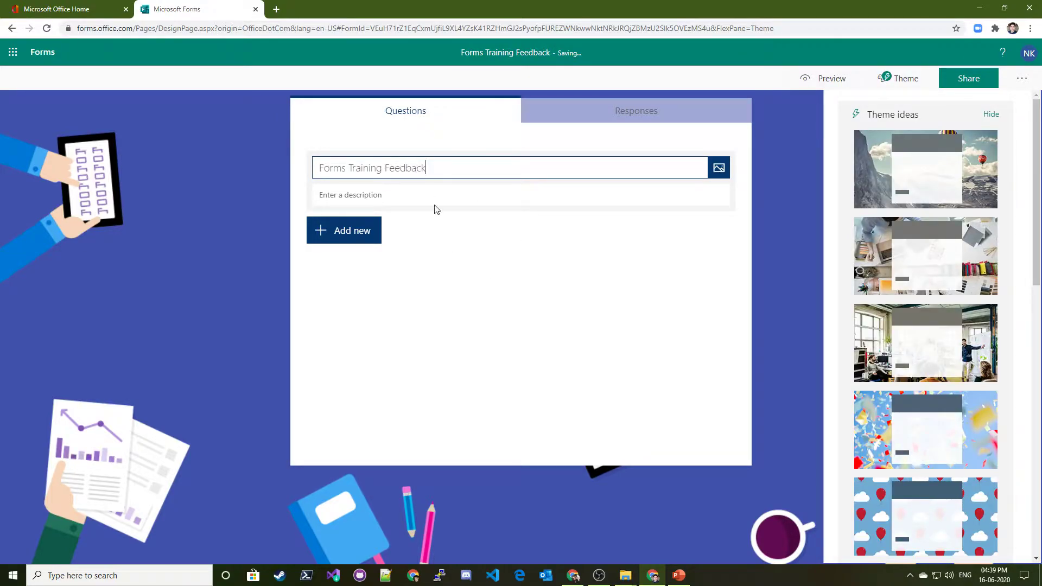
left_click(474, 296)
Try concert-lights, balloon and confetti themes, then apply the desk-with-fabrics photo theme
left_click(903, 82)
scroll(959, 242, "down", 10)
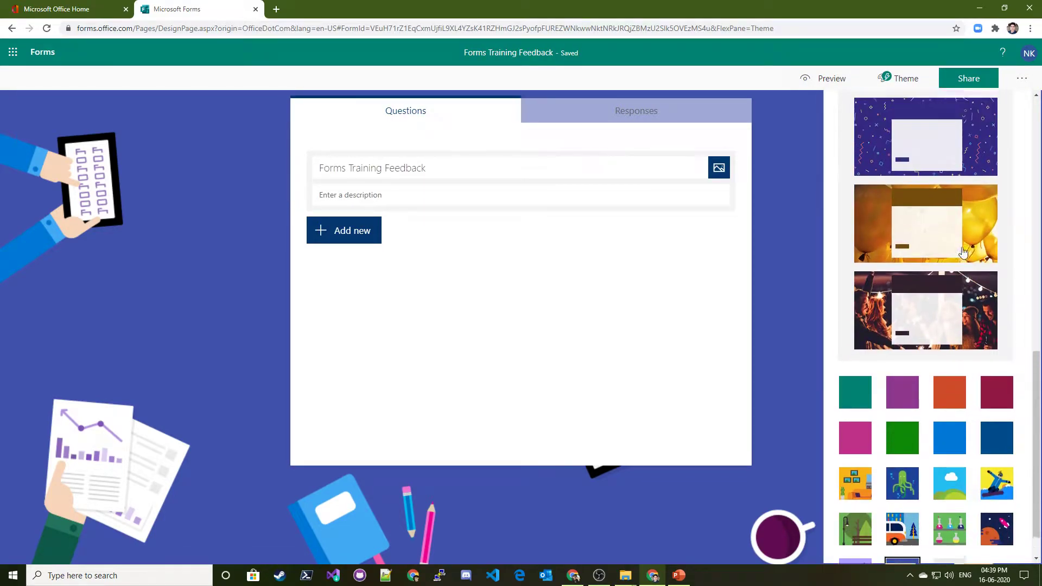
scroll(964, 252, "up", 1)
left_click(972, 380)
left_click(946, 287)
scroll(939, 282, "up", 3)
left_click(924, 368)
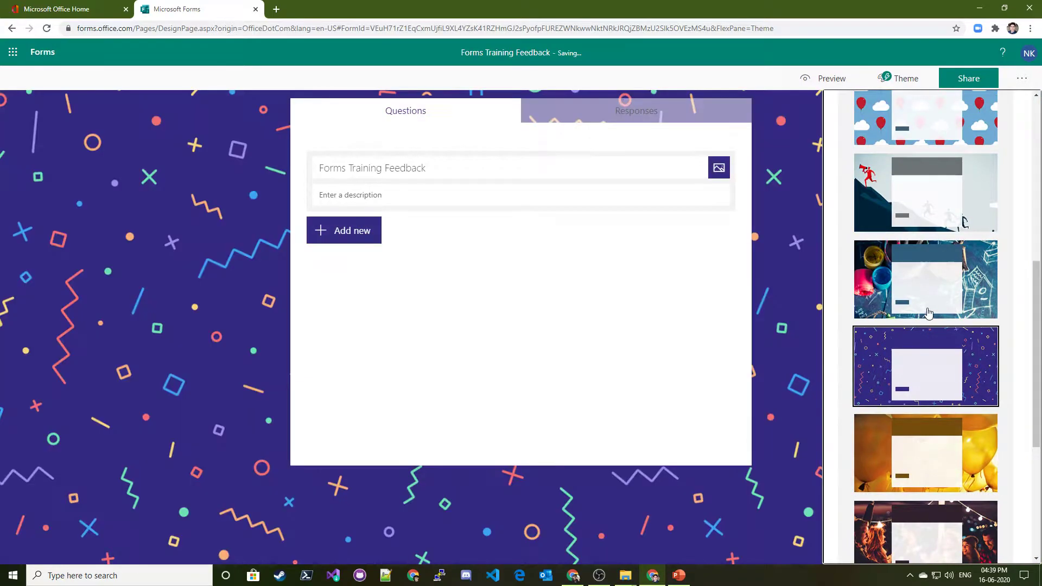
scroll(933, 315, "up", 7)
left_click(974, 257)
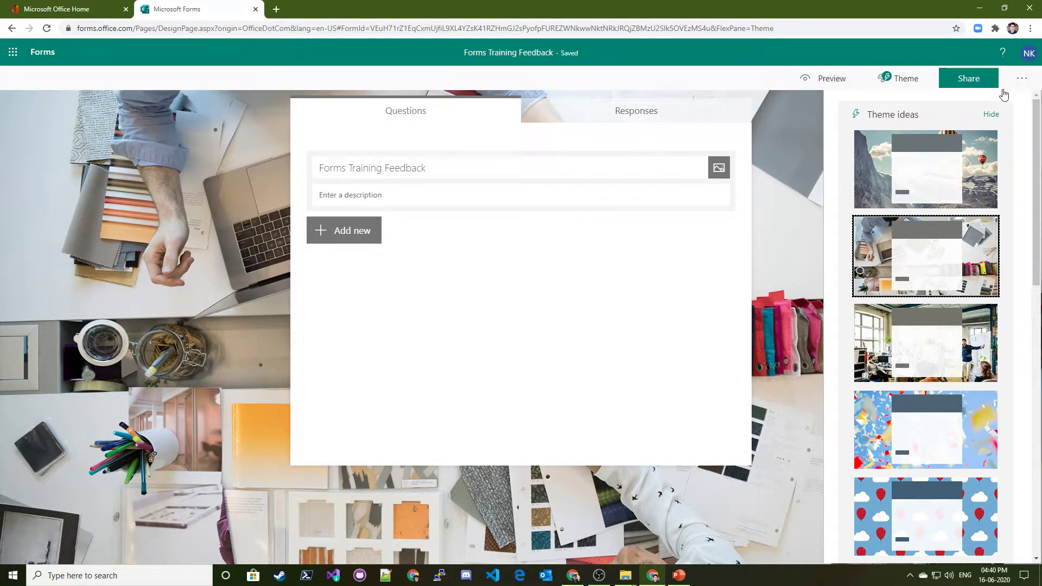
left_click(899, 78)
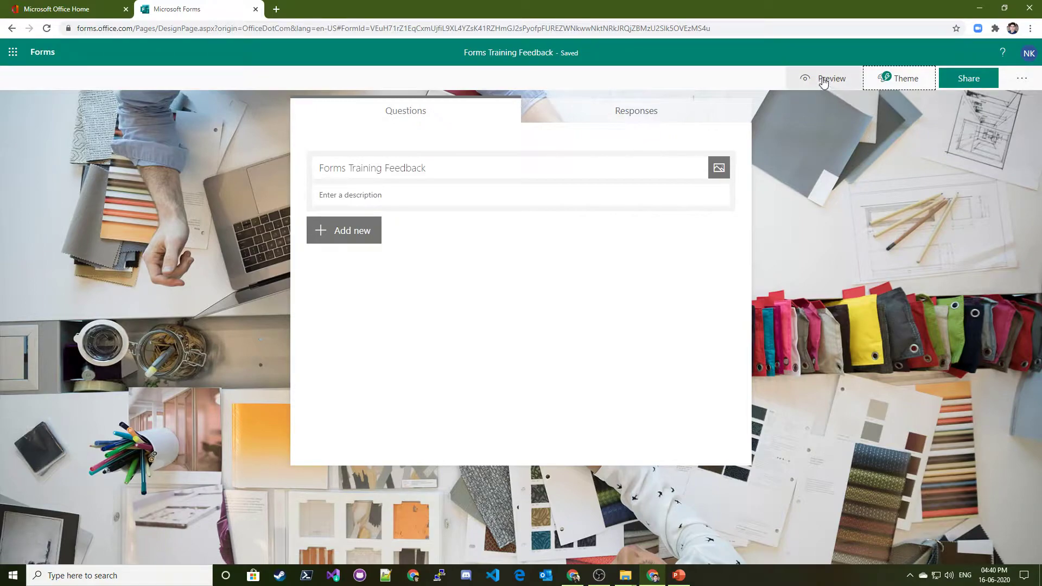
Enter 'this is to capture the trainer's ability to teach MS forms' as the description
left_click(400, 195)
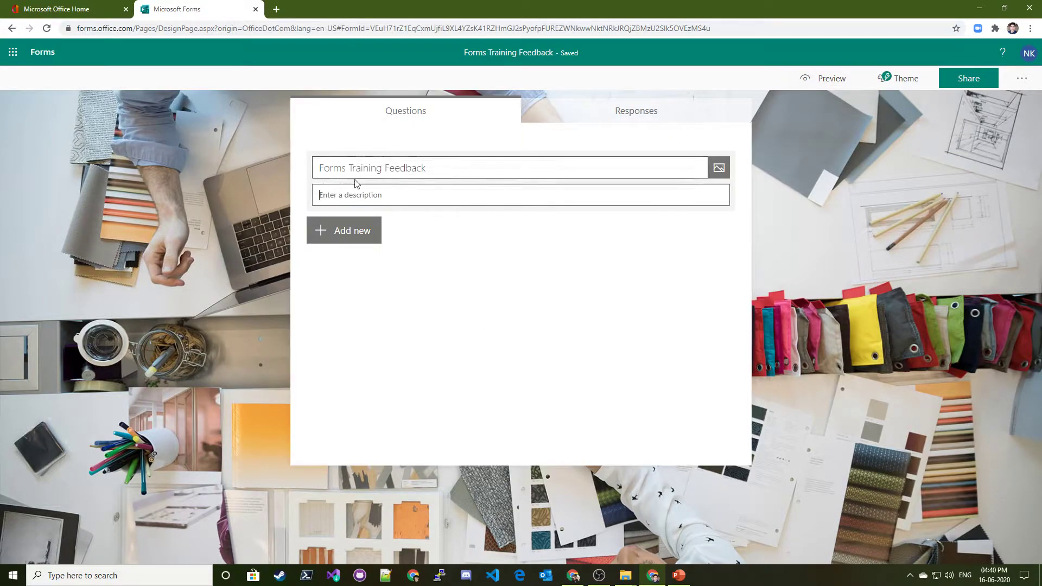
triple_click(530, 54)
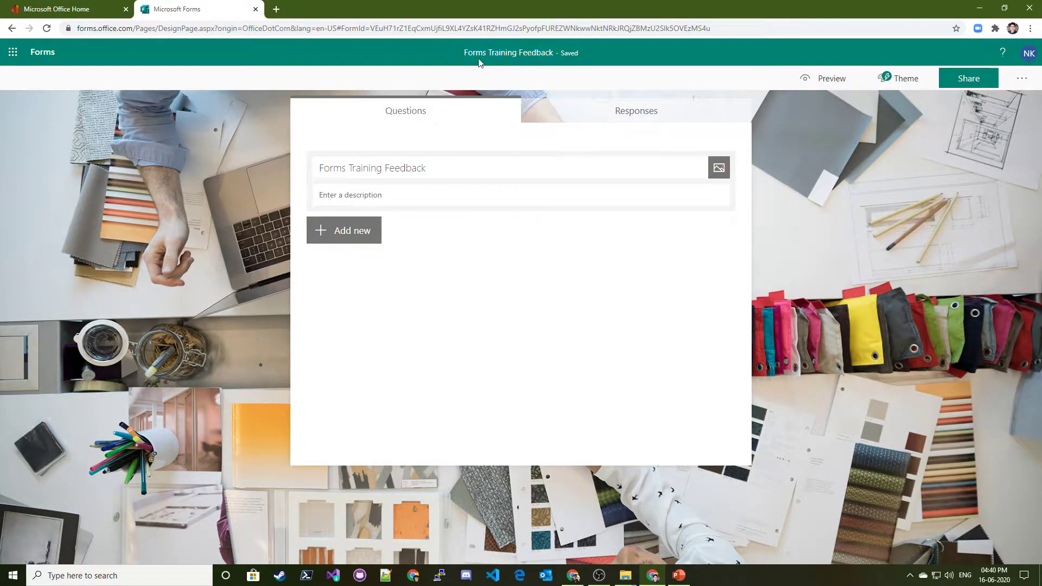
left_click(329, 196)
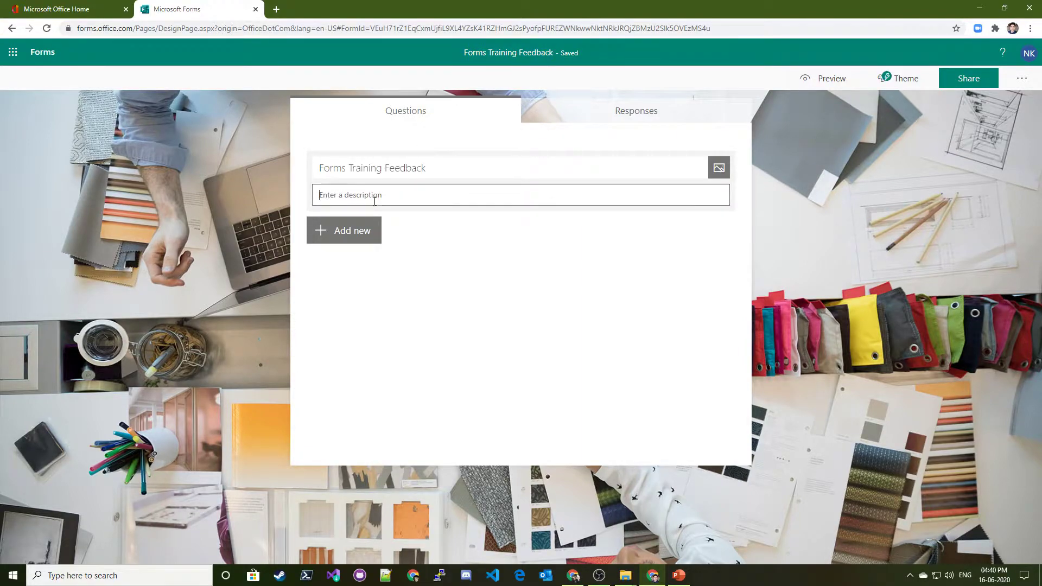
type("this is to capture the")
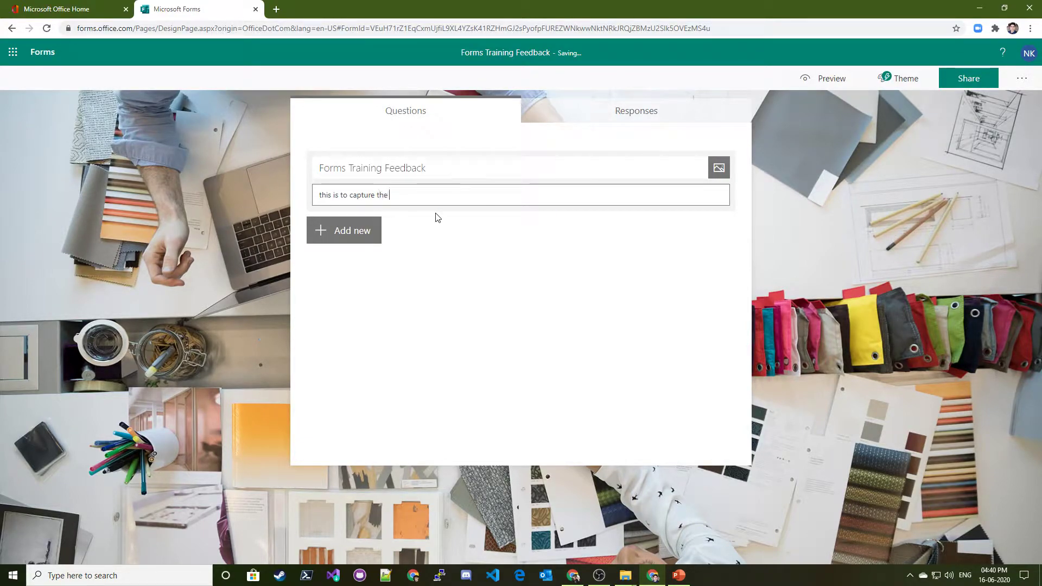
type(" trainer's ability to teach MS forms")
left_click(438, 218)
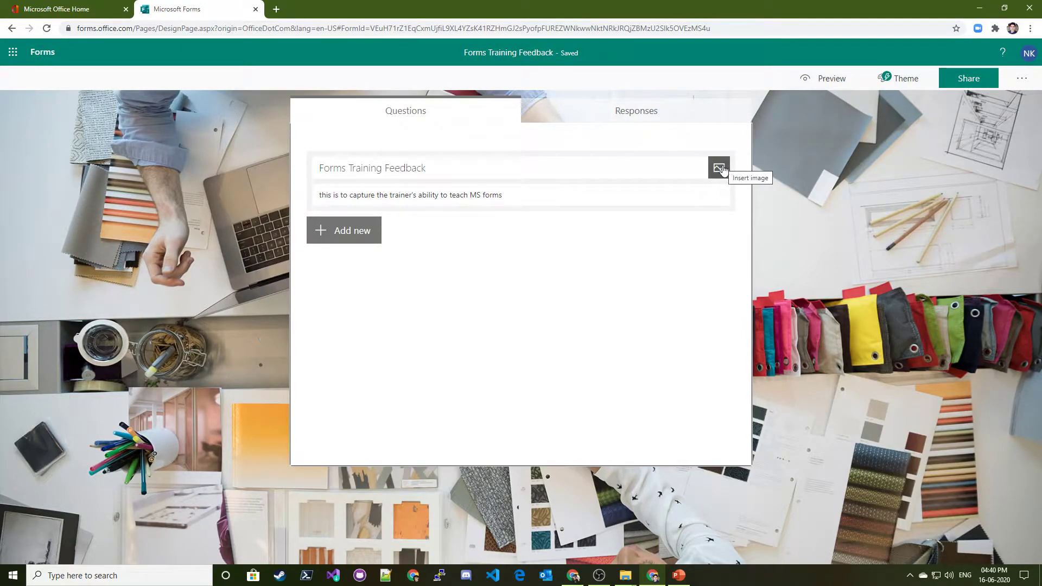
From the header image options, check OneDrive, then choose Upload to browse Downloads
left_click(719, 167)
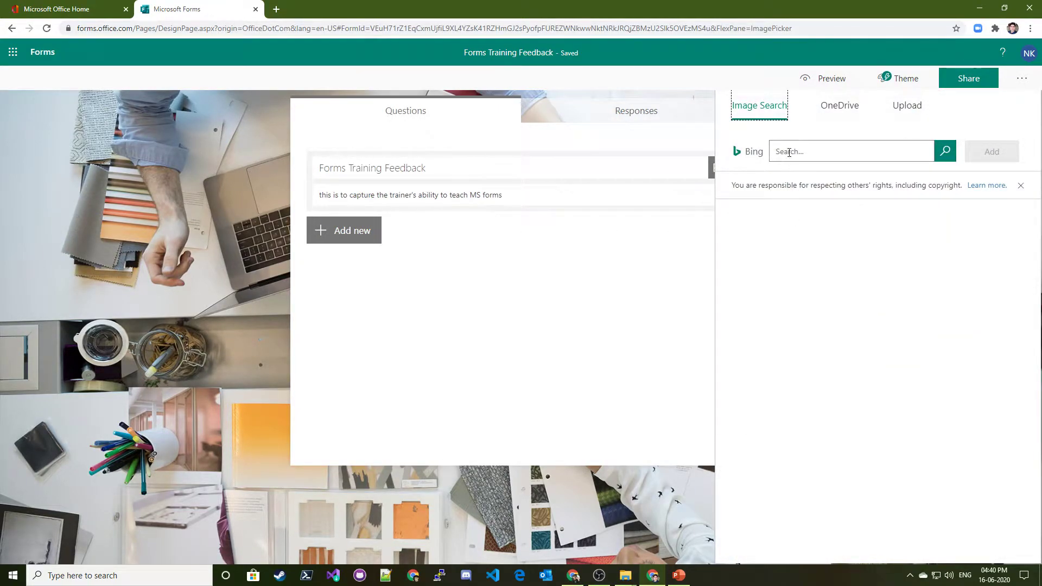
left_click(829, 111)
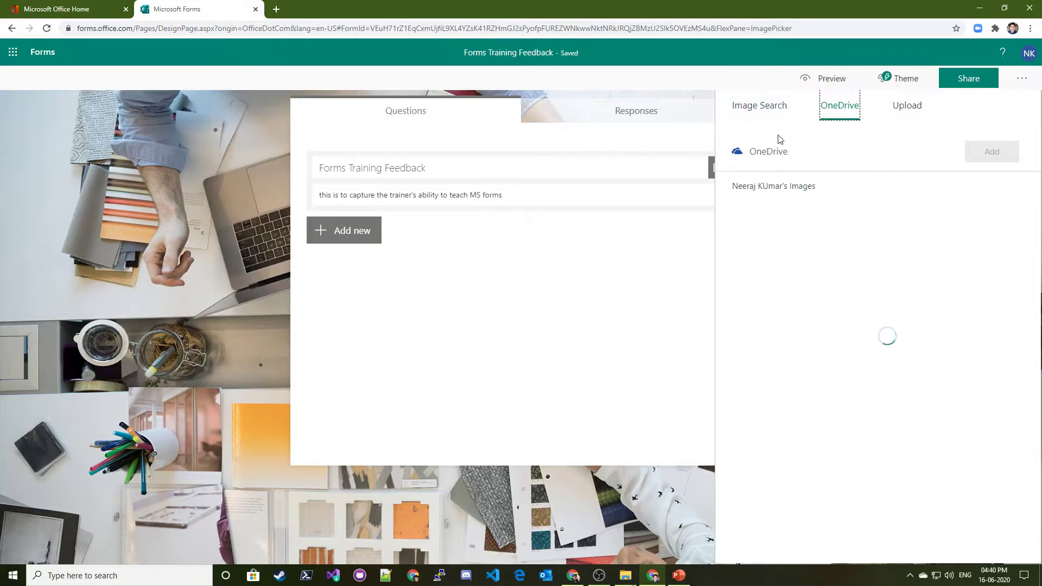
left_click(784, 107)
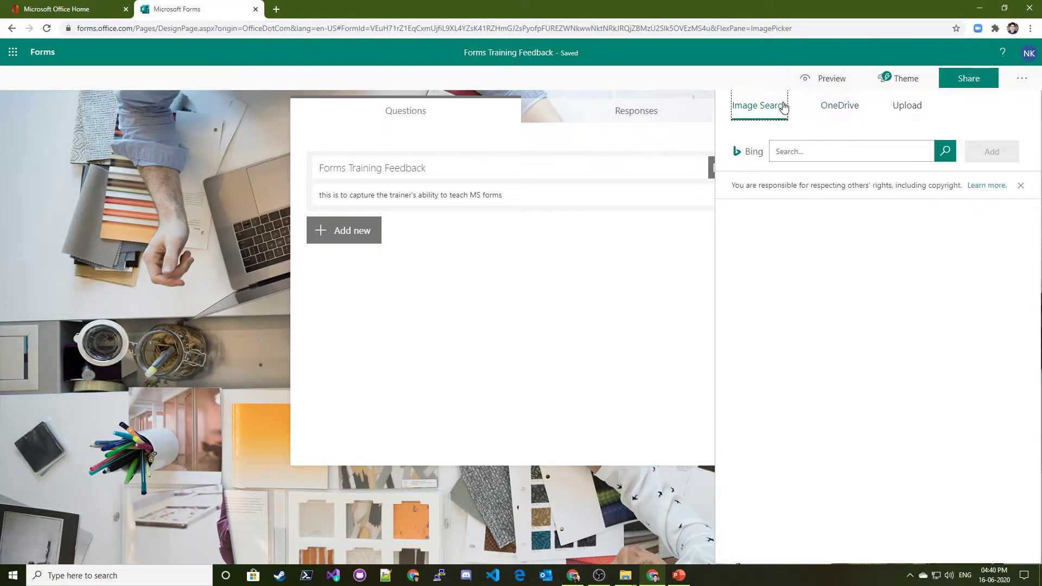
left_click(904, 105)
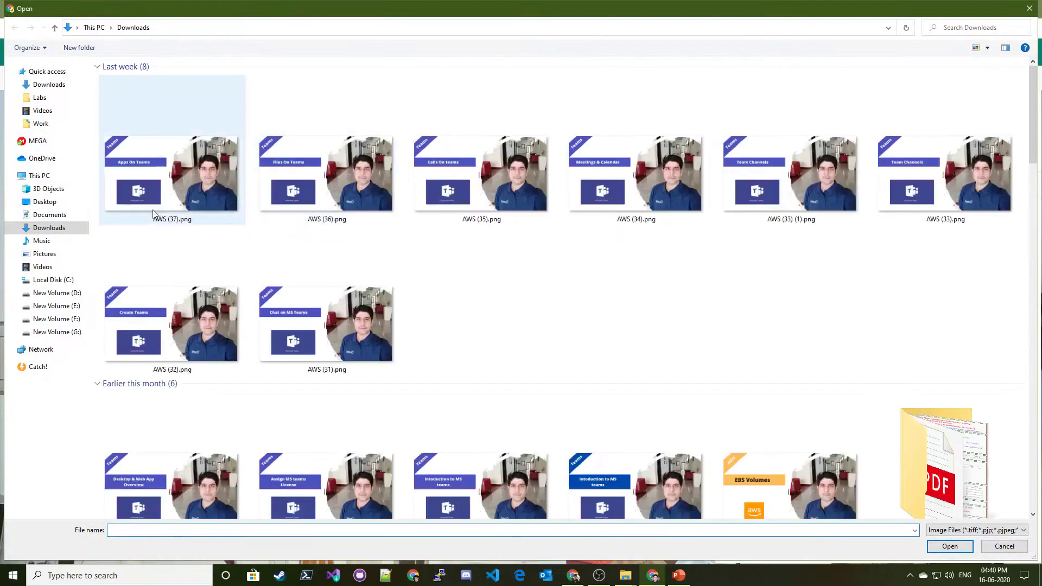
Insert AWS (37).png as header image, retry the failed load, then delete it
double_click(156, 176)
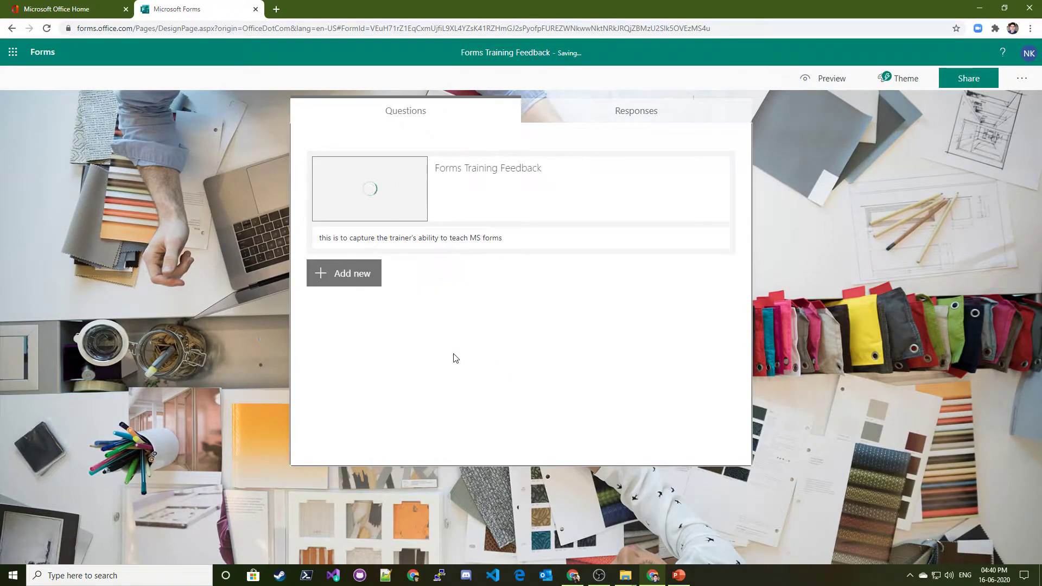
triple_click(391, 213)
left_click(421, 314)
left_click(351, 211)
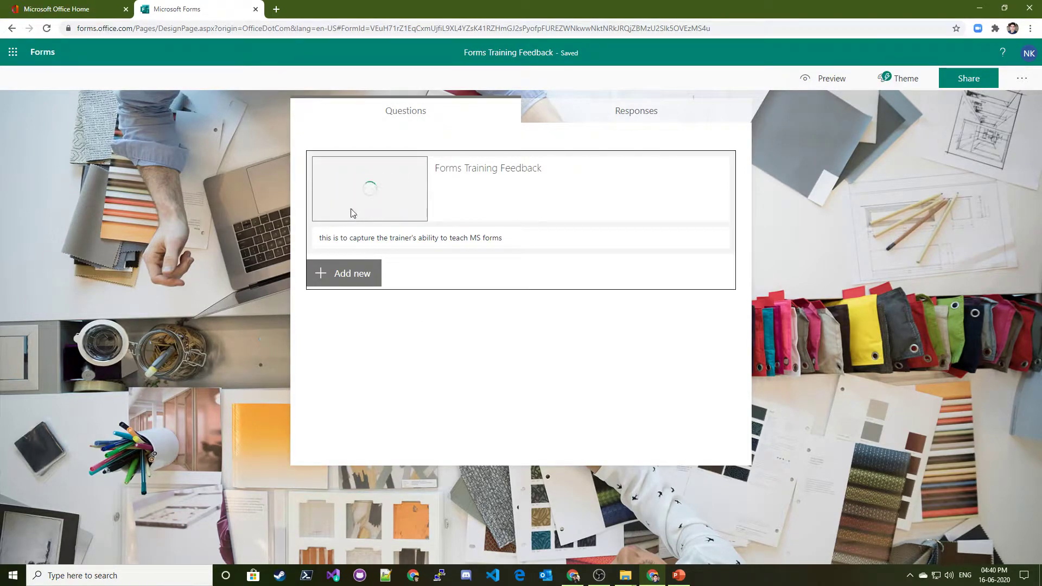
left_click(525, 352)
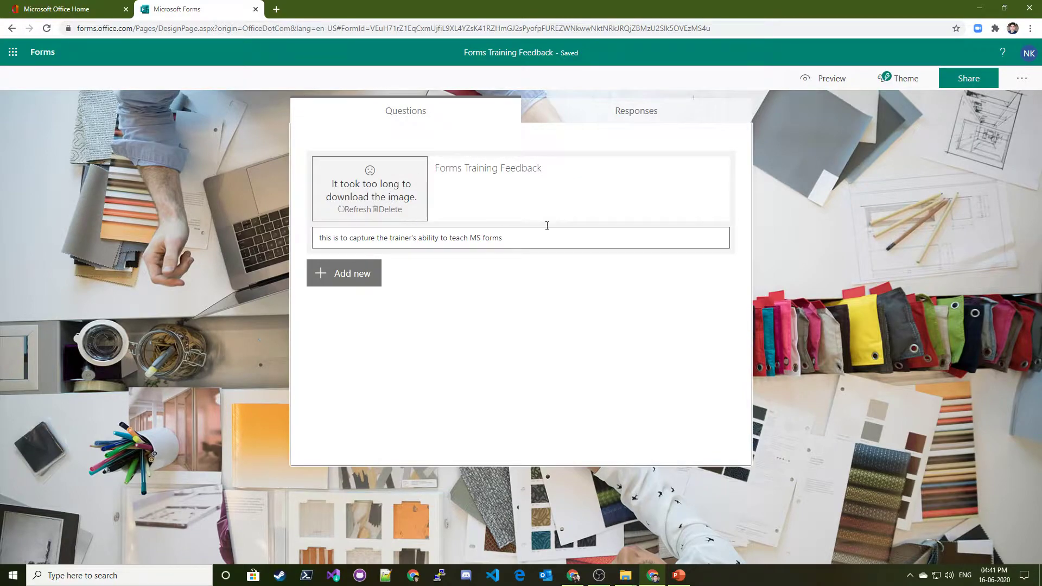
left_click(394, 211)
Upload AWS (37).png again and delete the header image after it fails
left_click(720, 170)
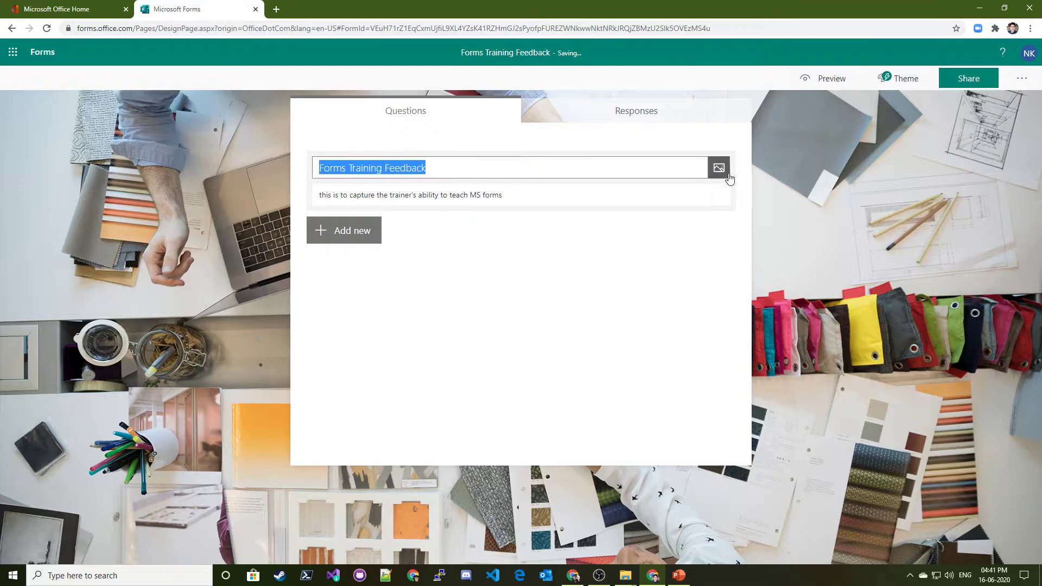
left_click(912, 108)
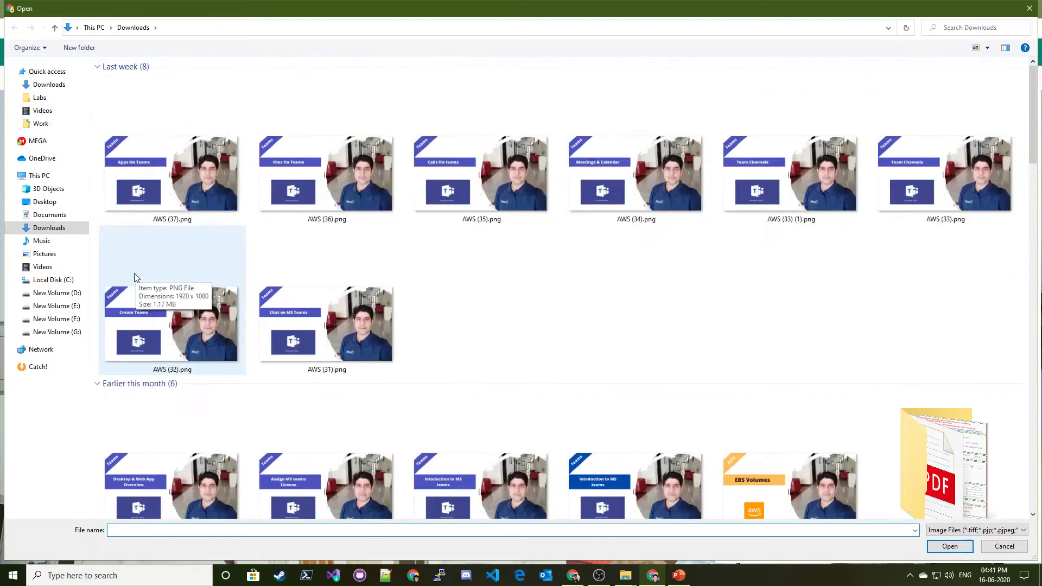
double_click(171, 173)
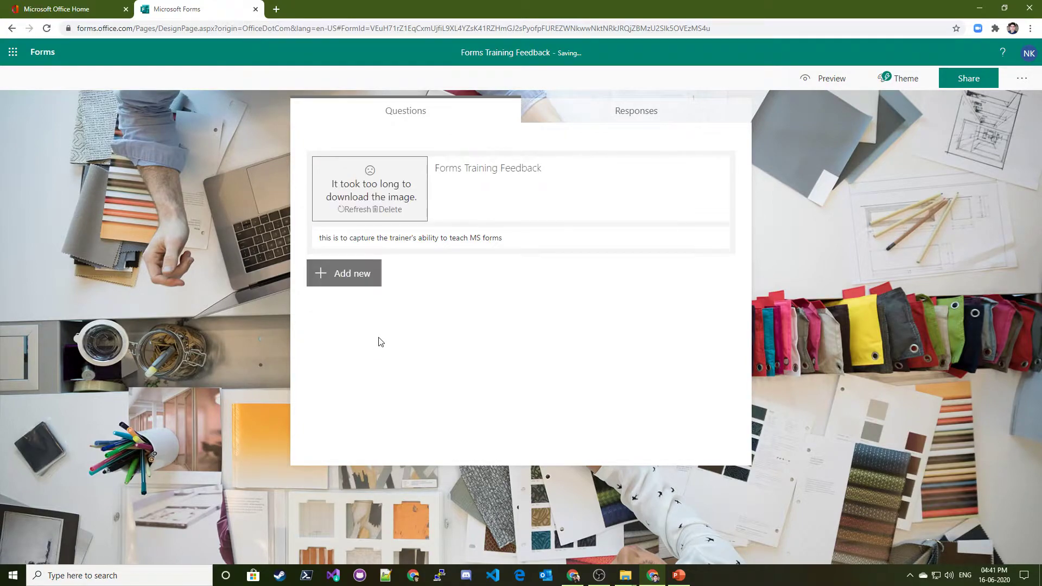
left_click(390, 210)
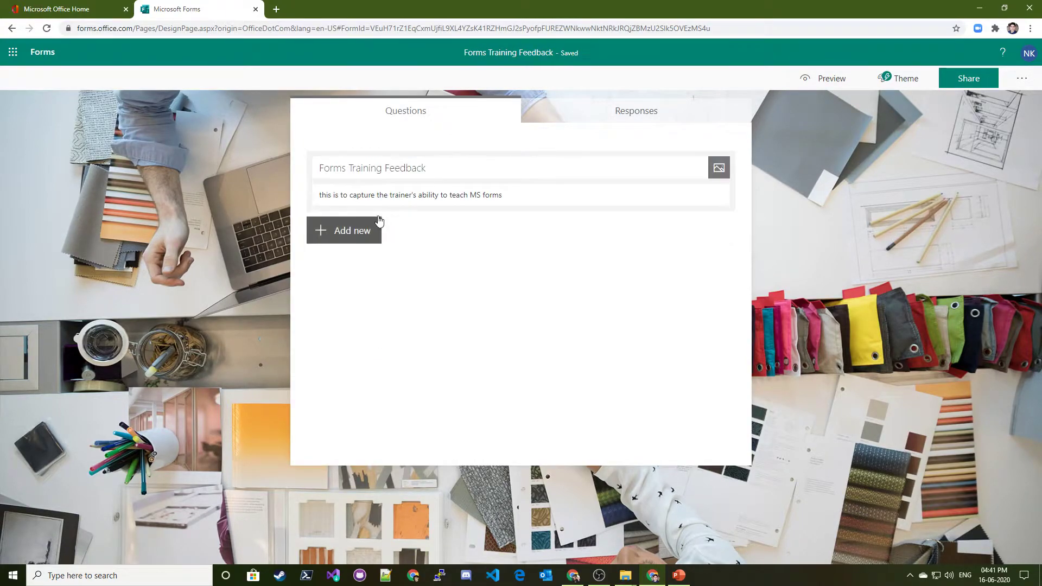
Upload Azure.png from Pictures as the header logo and begin adding a question
left_click(719, 167)
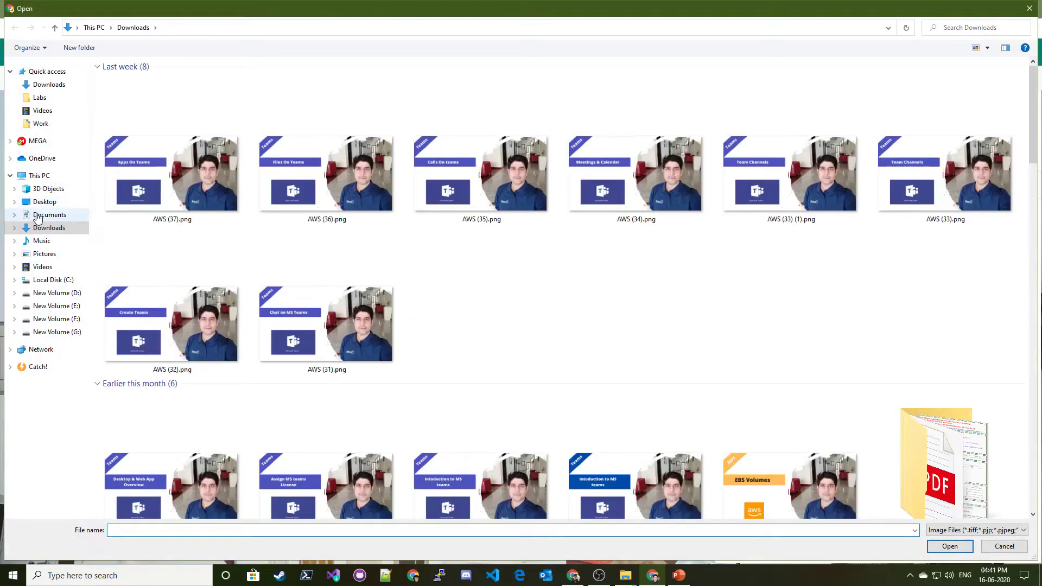
left_click(44, 253)
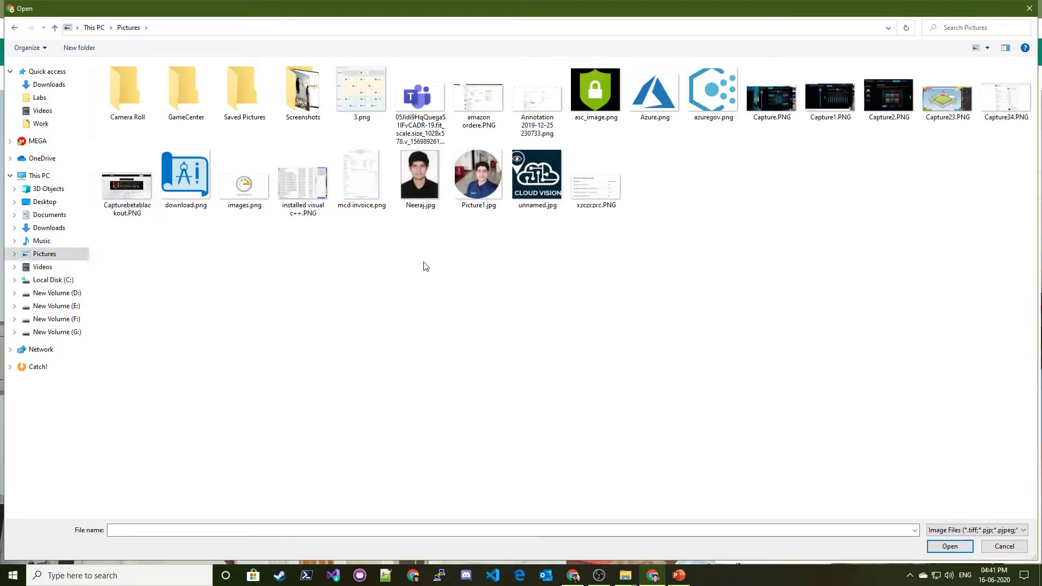
double_click(654, 95)
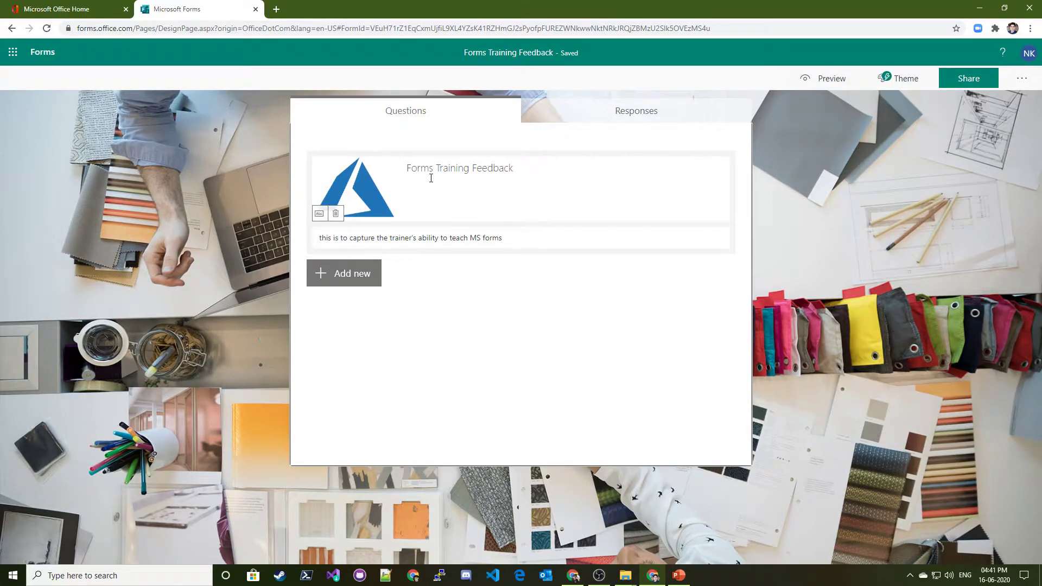
left_click(357, 274)
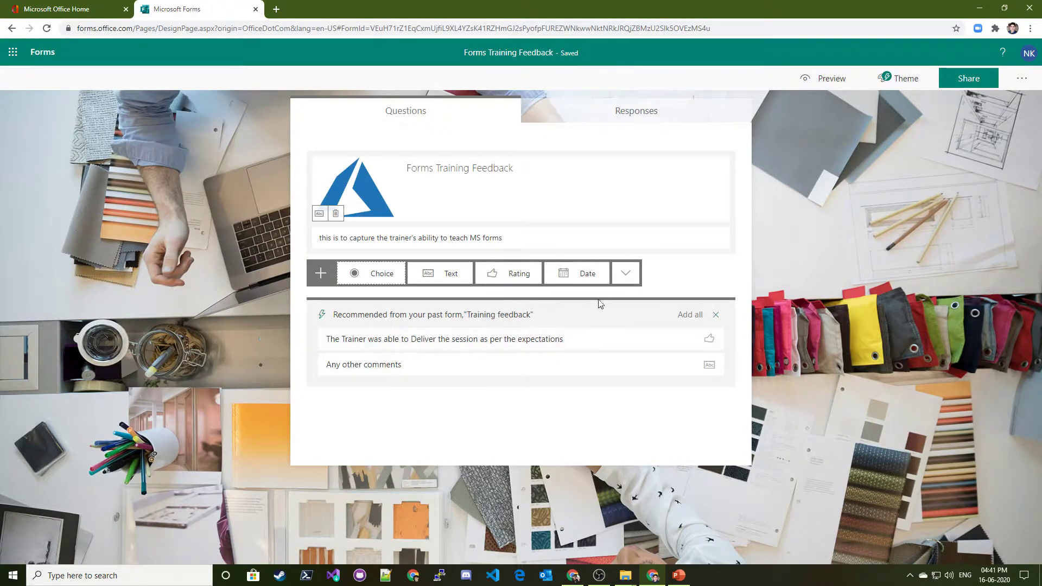
Expand the extra question types and insert a Section below the description
left_click(626, 274)
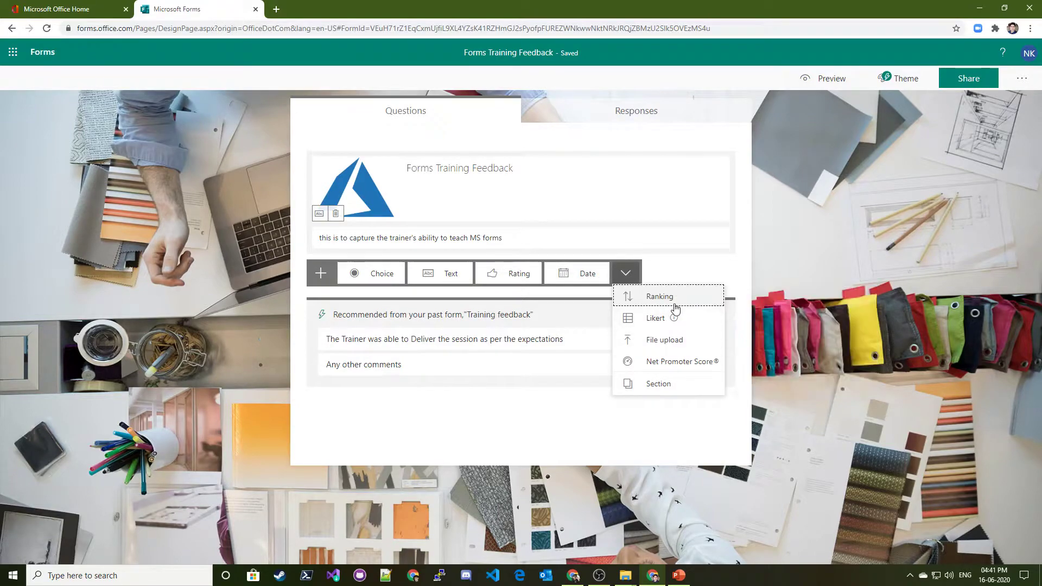
mouse_move(656, 325)
left_click(658, 386)
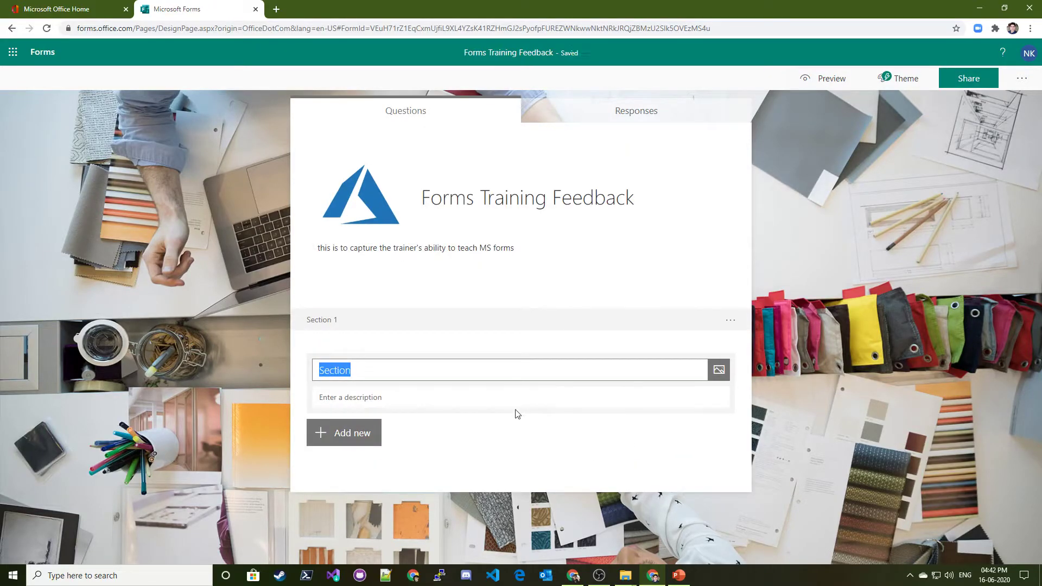
Retitle Section 1 'Trainer was able to teach effectively', leaving its description empty
left_click(453, 327)
left_click(467, 242)
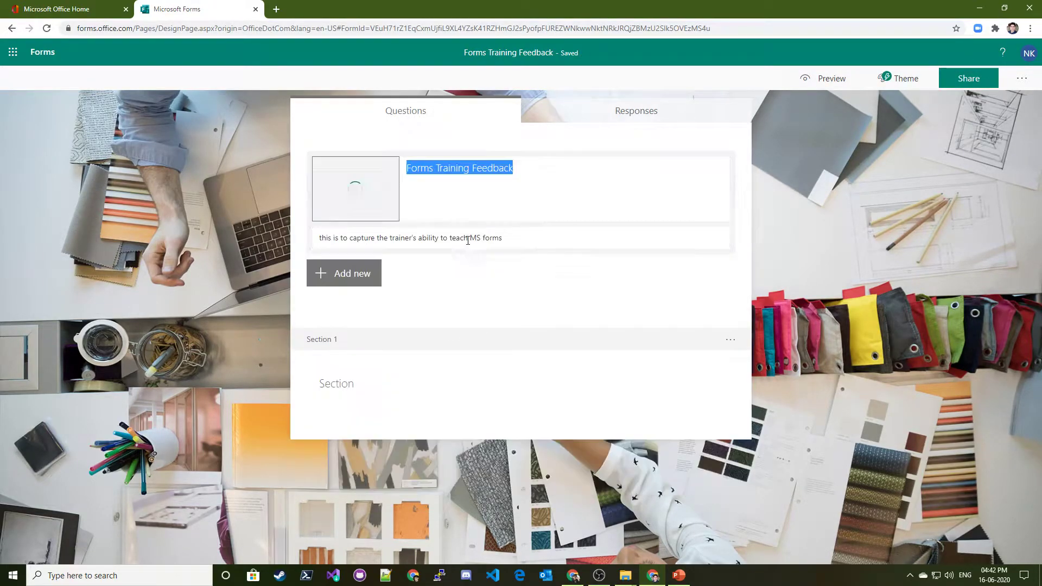
left_click(415, 370)
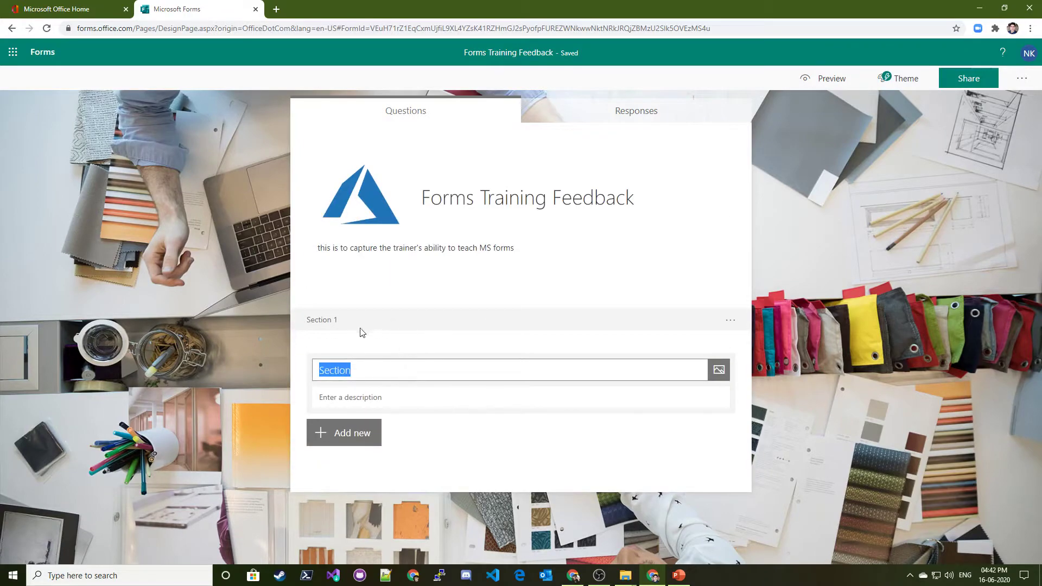
left_click(326, 320)
left_click(397, 368)
left_click(446, 378)
type("Is ")
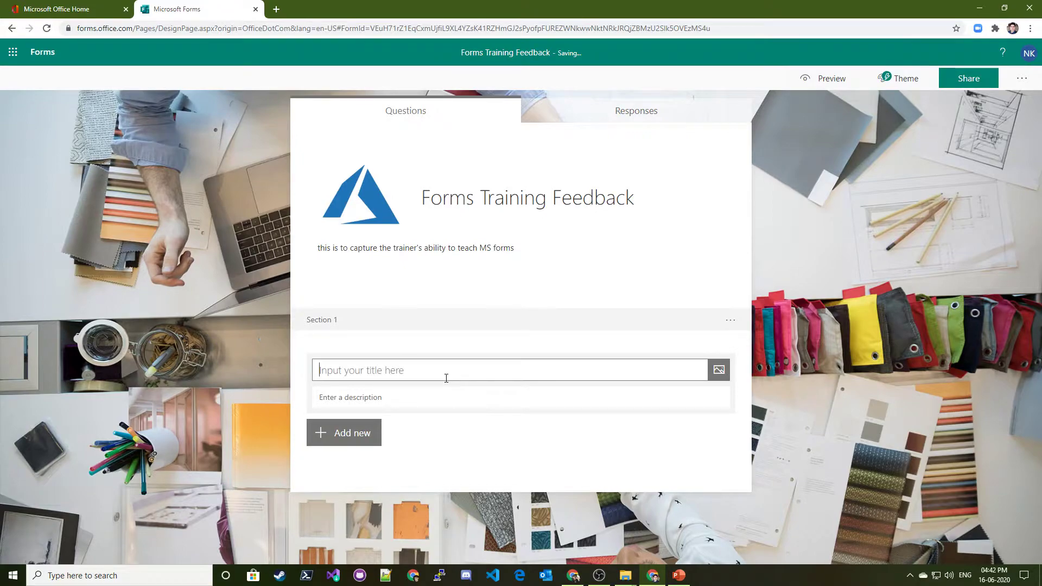
type("Al")
key("BackSpace")
key("BackSpace")
type("TR")
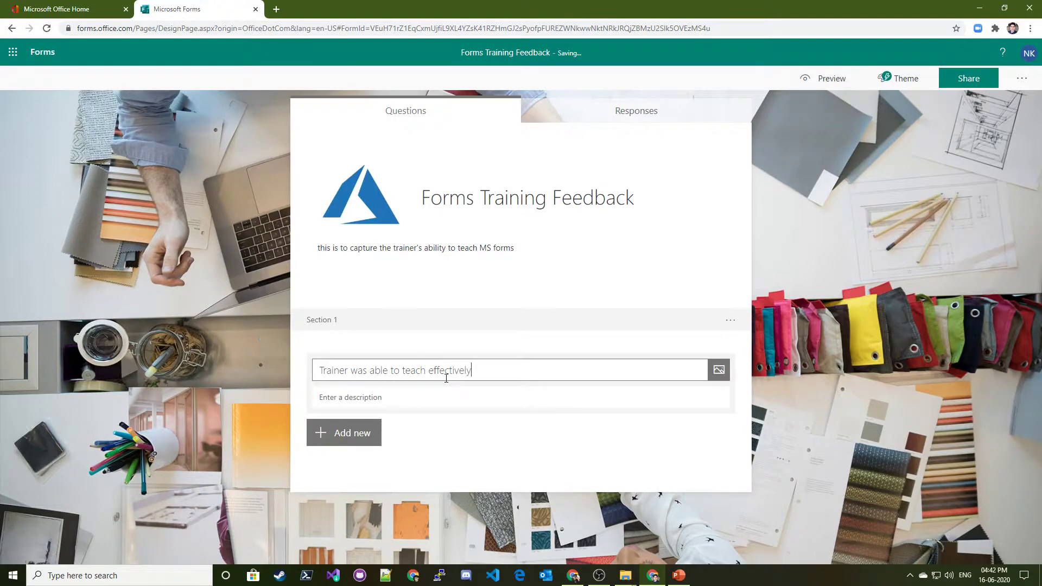
left_click(366, 399)
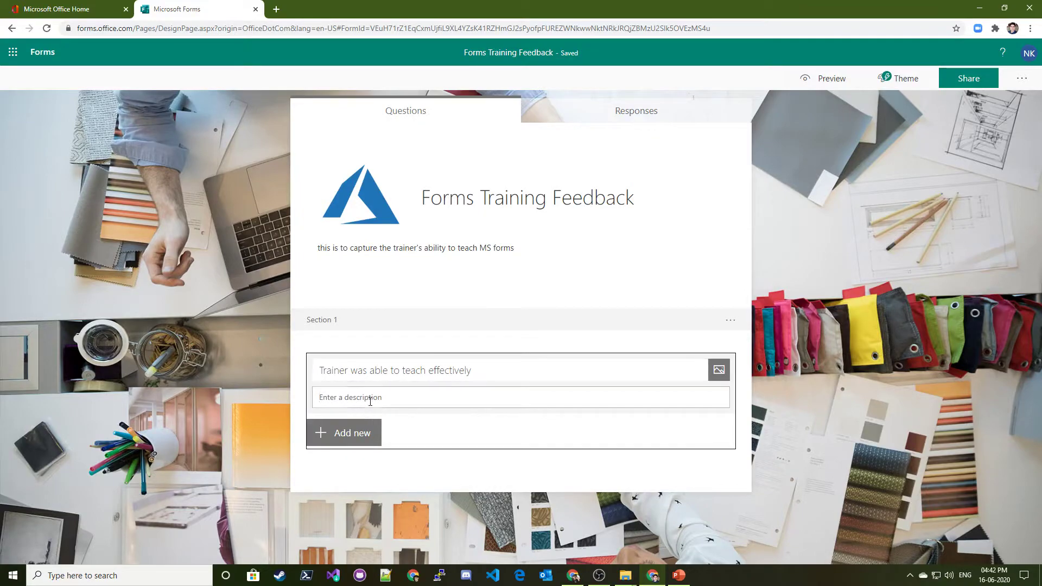
left_click(478, 419)
left_click(349, 441)
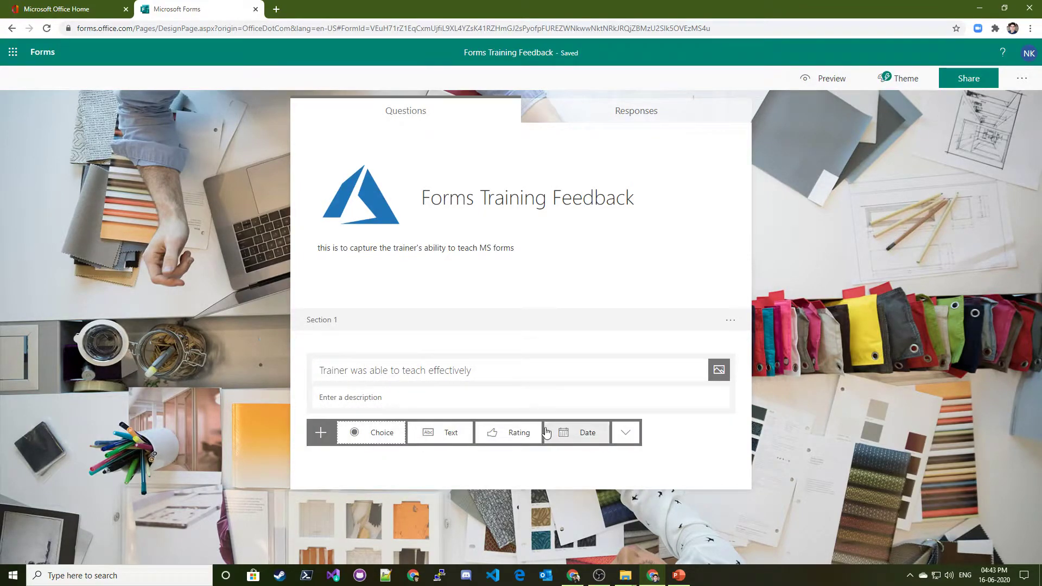
Add a rating question and paste 'Trainer was able to teach effectively' as its title
left_click(483, 432)
left_click(423, 163)
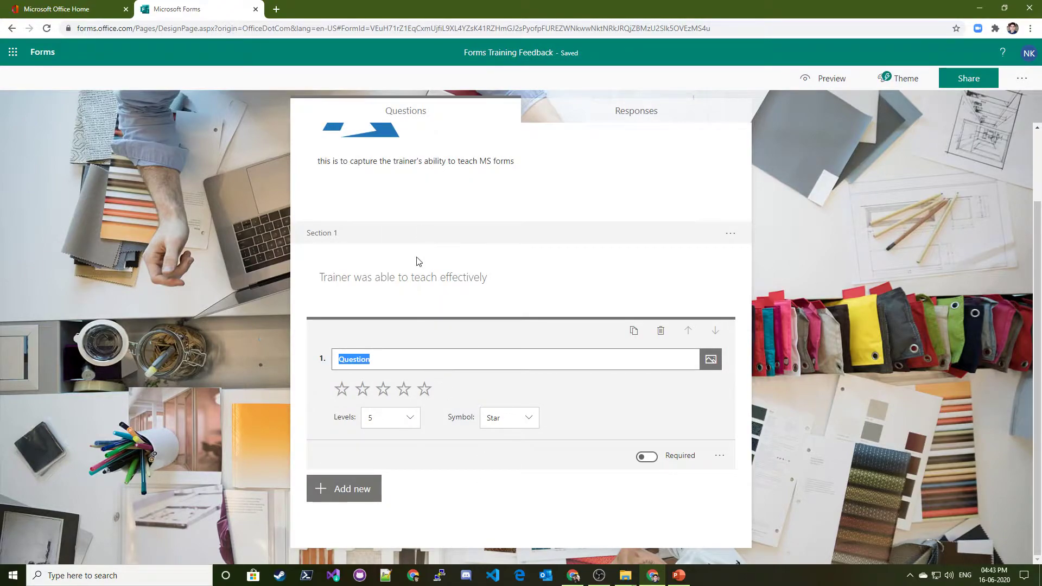
left_click(399, 375)
key("ctrl+c")
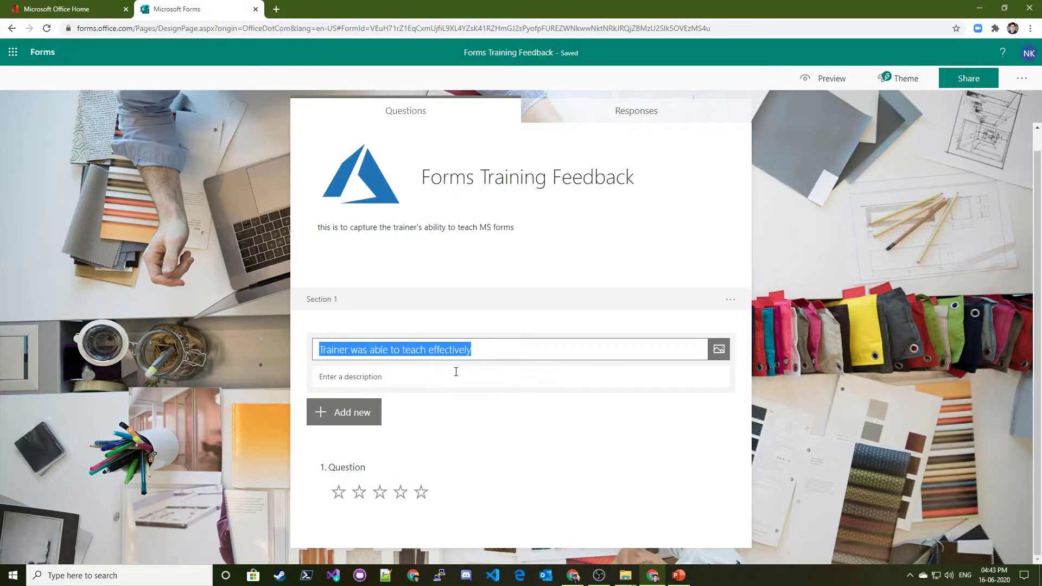
left_click(468, 380)
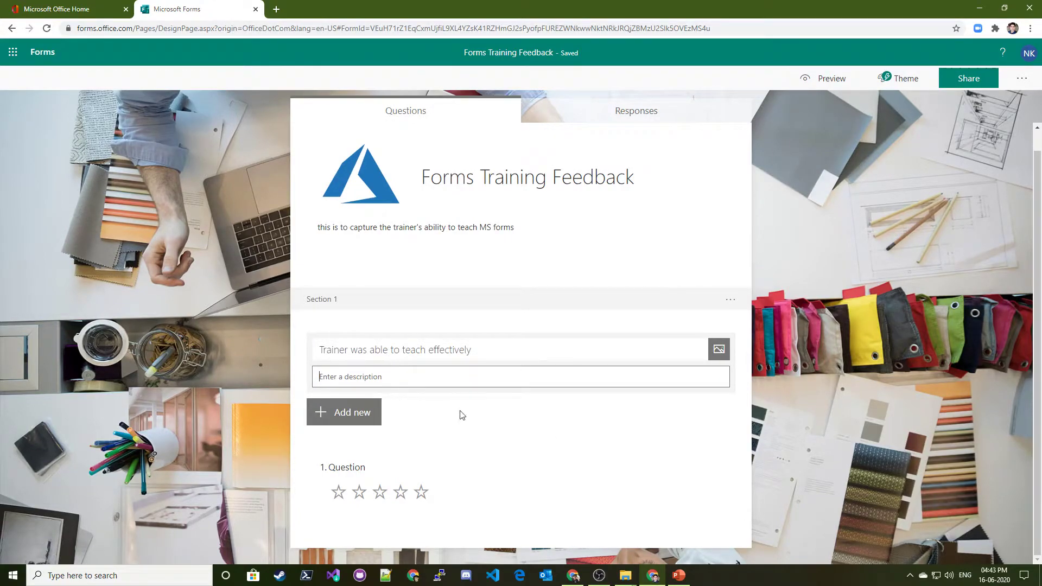
left_click(396, 465)
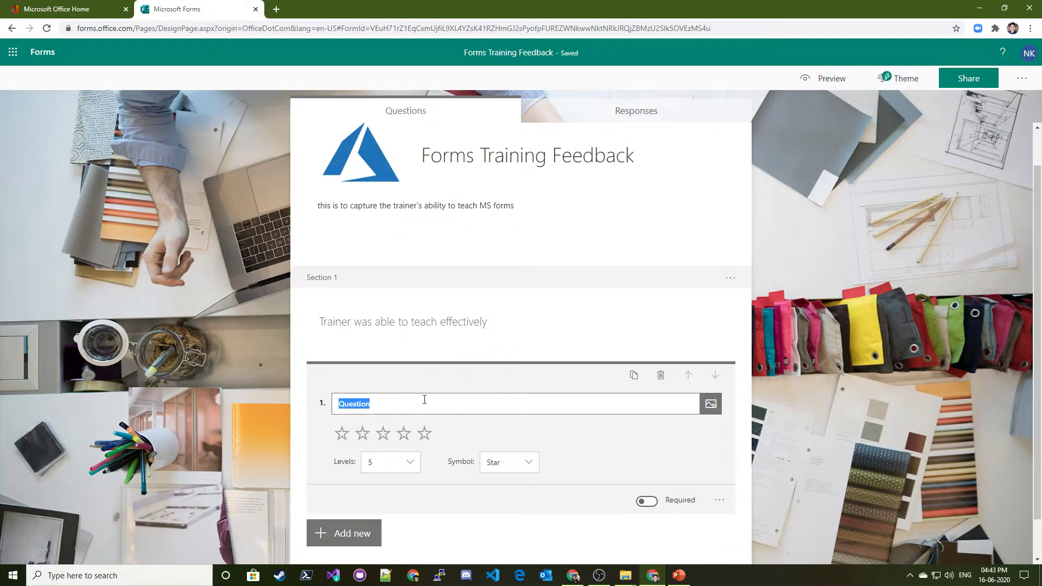
key("ctrl+v")
Set the rating to 10 levels, trying the Number symbol before returning to Star
left_click(371, 472)
scroll(391, 534, "down", 3)
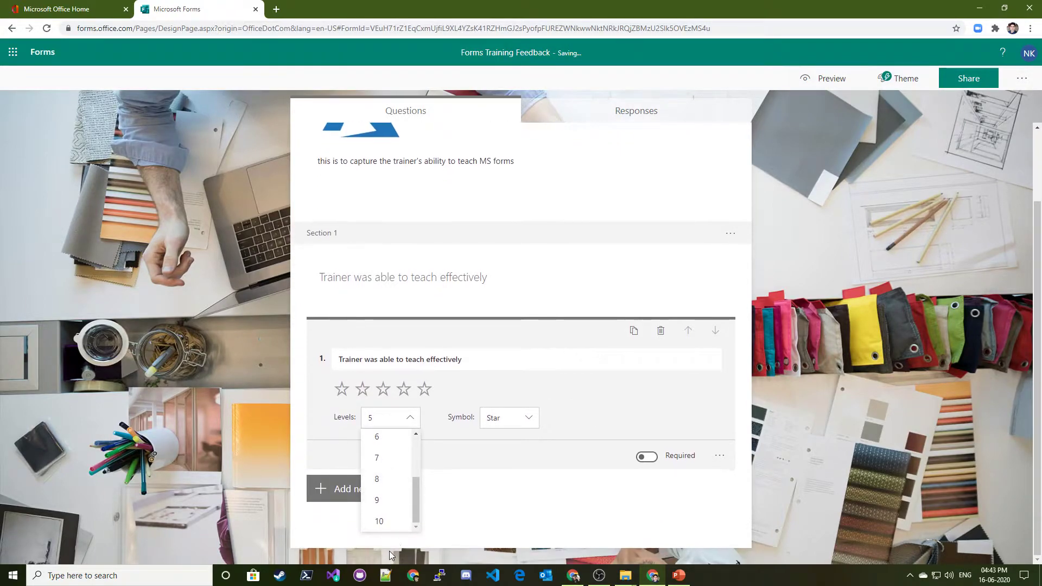
left_click(515, 422)
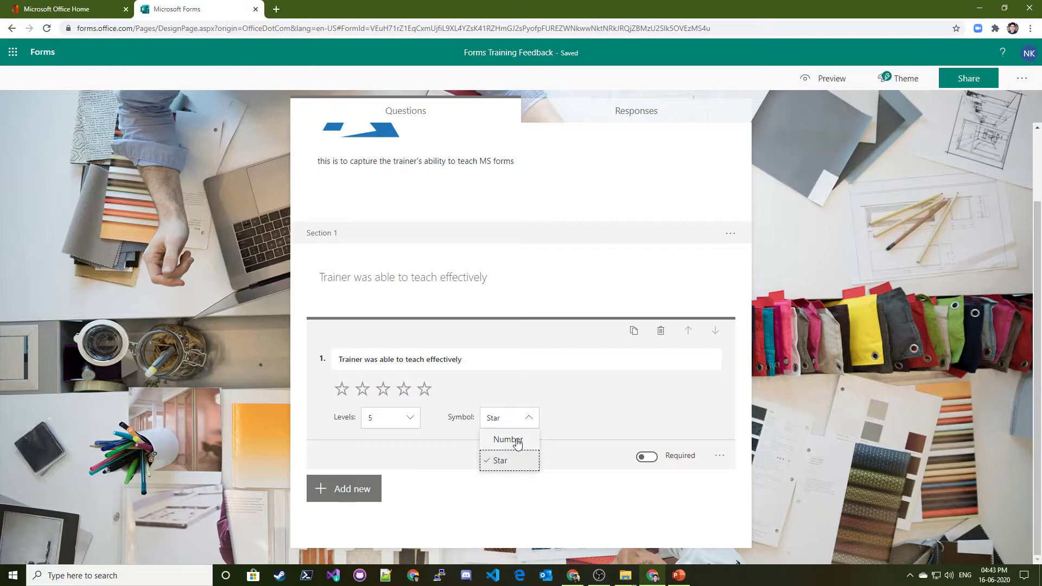
left_click(513, 441)
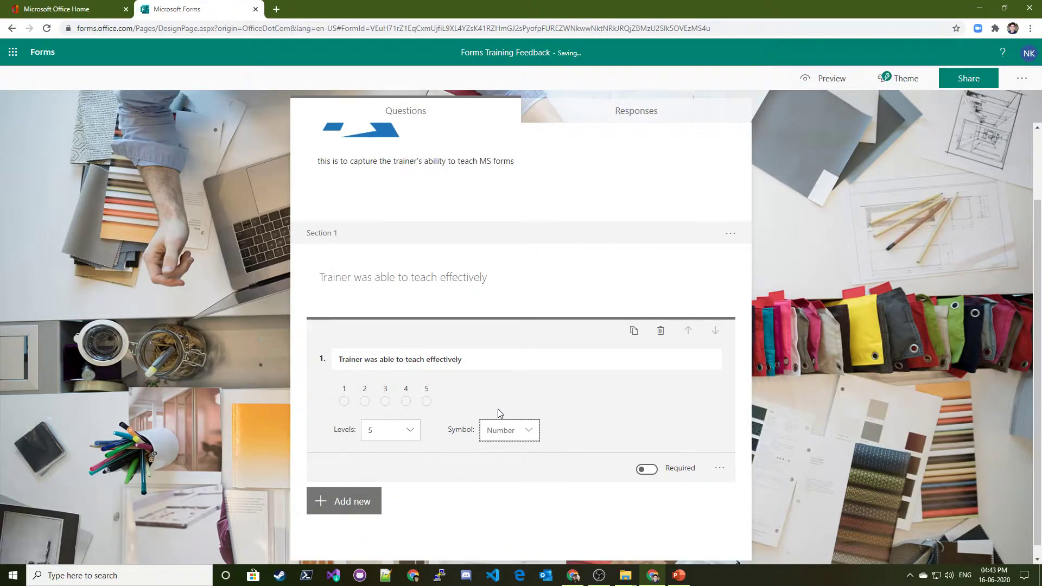
left_click(404, 430)
scroll(383, 505, "down", 3)
left_click(380, 522)
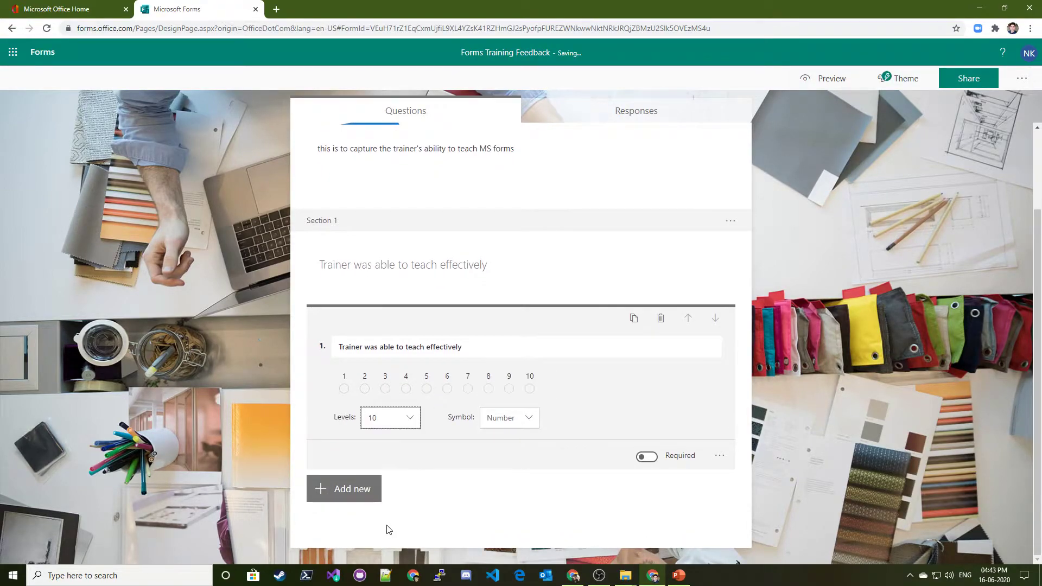
left_click(522, 420)
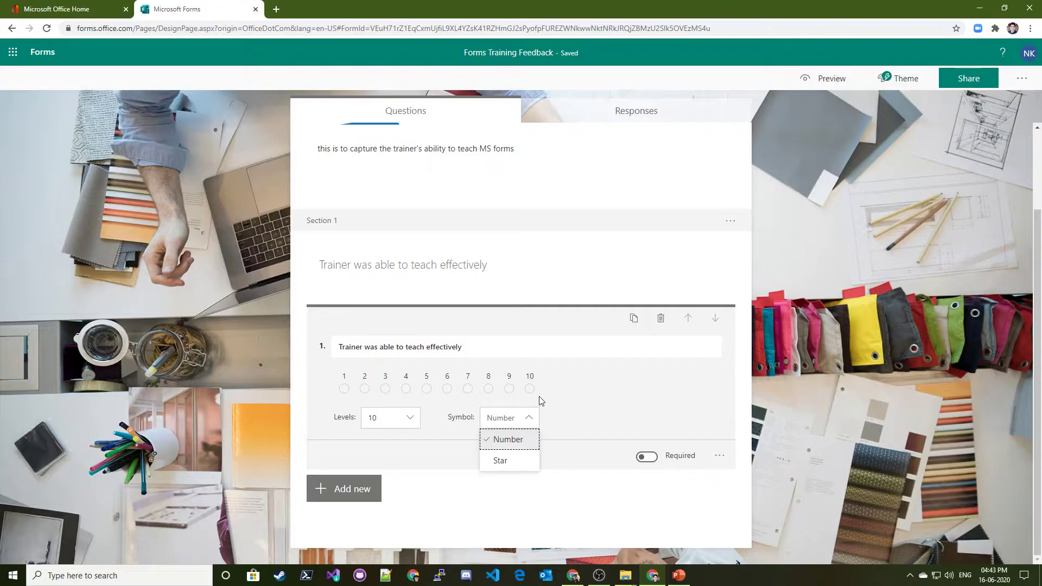
left_click(508, 463)
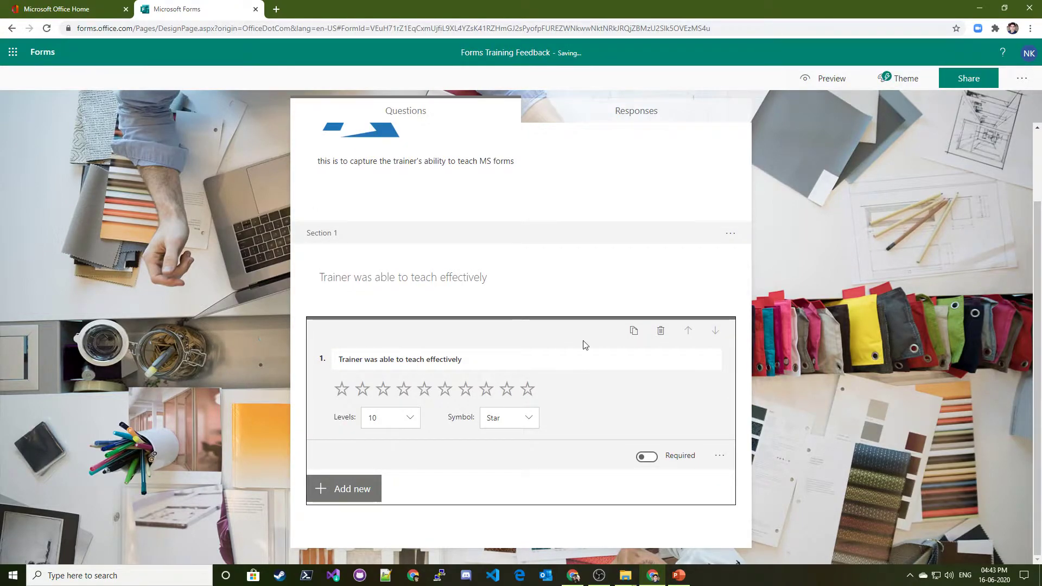
scroll(562, 375, "up", 2)
scroll(561, 374, "down", 2)
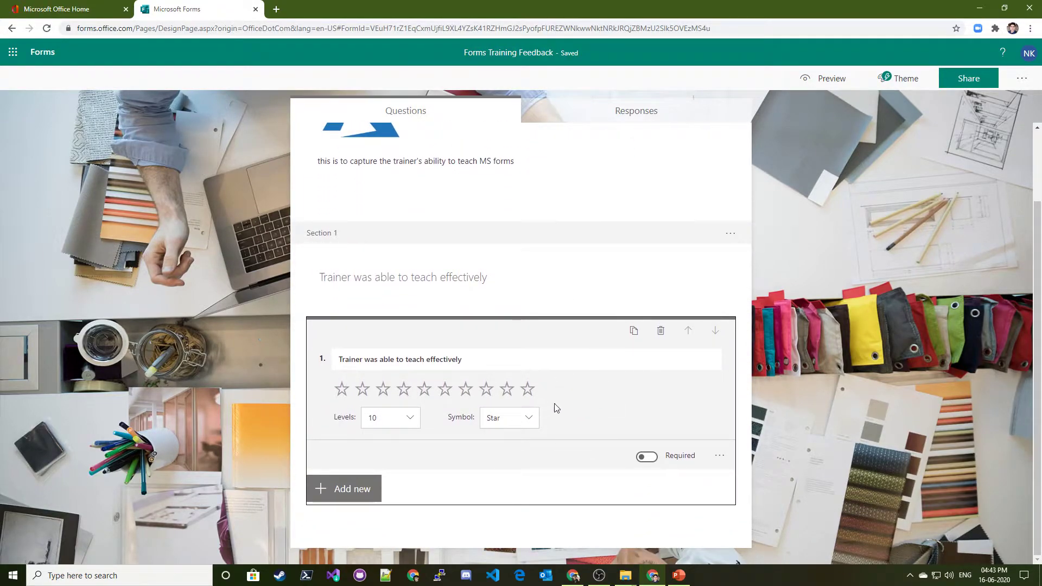
scroll(509, 349, "up", 2)
scroll(508, 356, "down", 2)
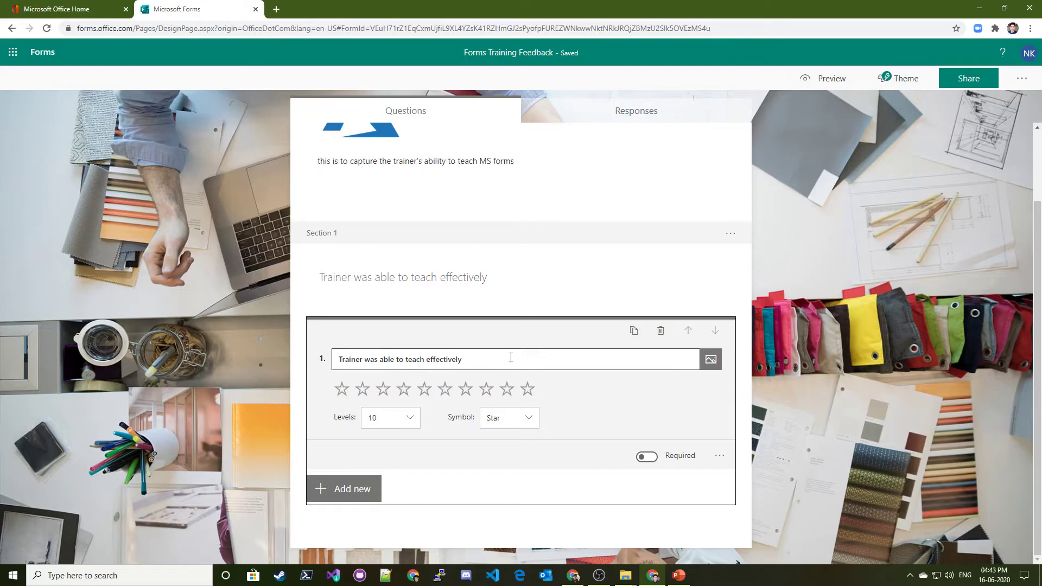
scroll(588, 434, "up", 2)
scroll(658, 349, "down", 2)
Copy the rating question and retitle the copy 'Amities provided were upto standards'
left_click(634, 332)
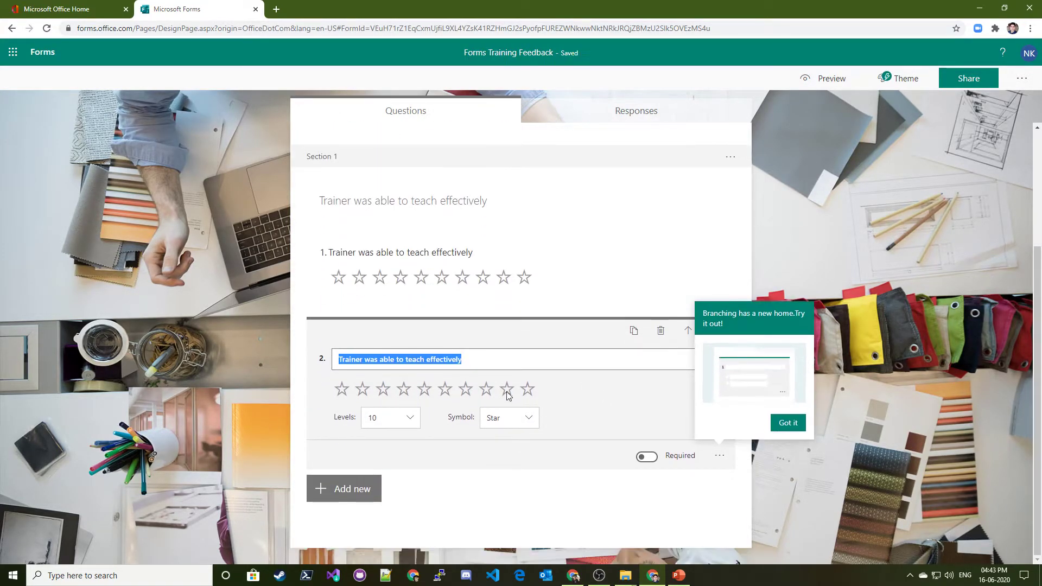
left_click(915, 293)
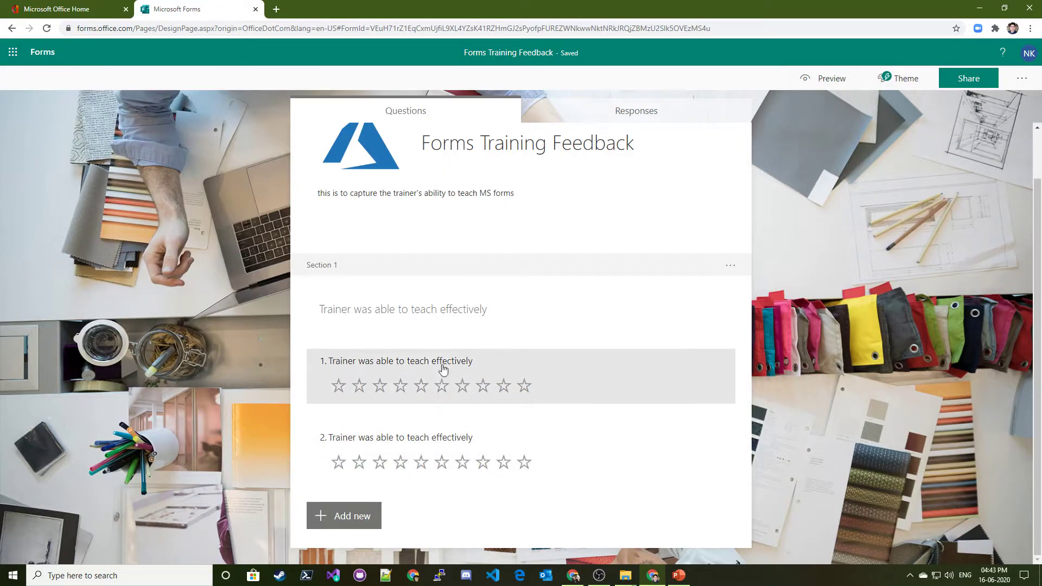
left_click(505, 438)
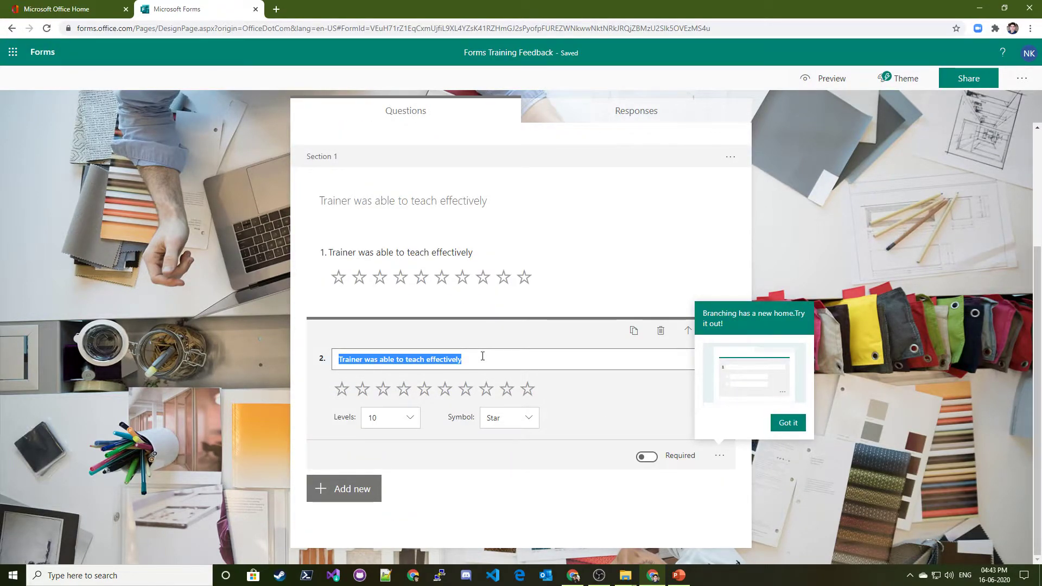
type("Amities provided were ")
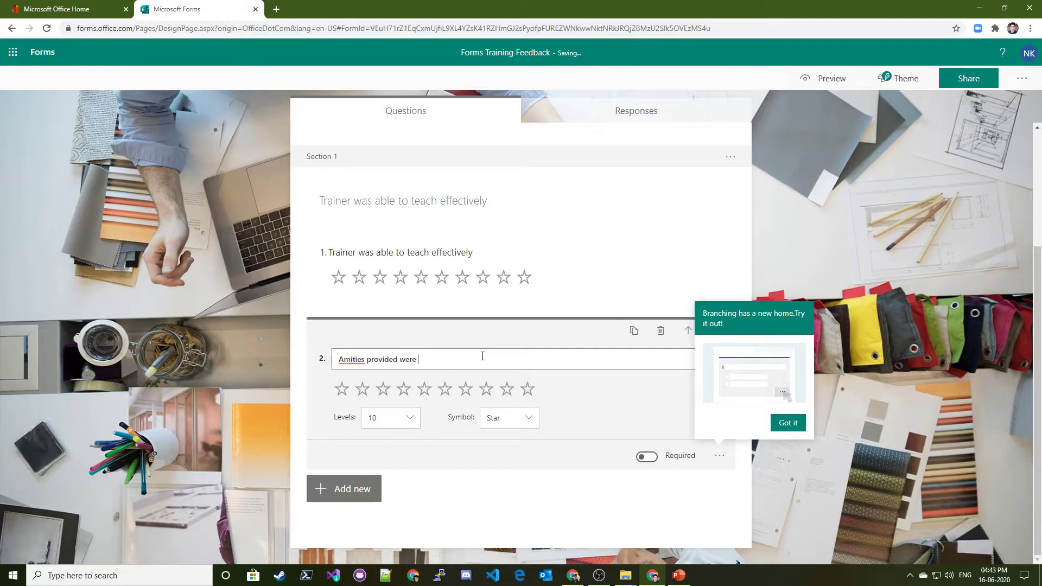
type("upt")
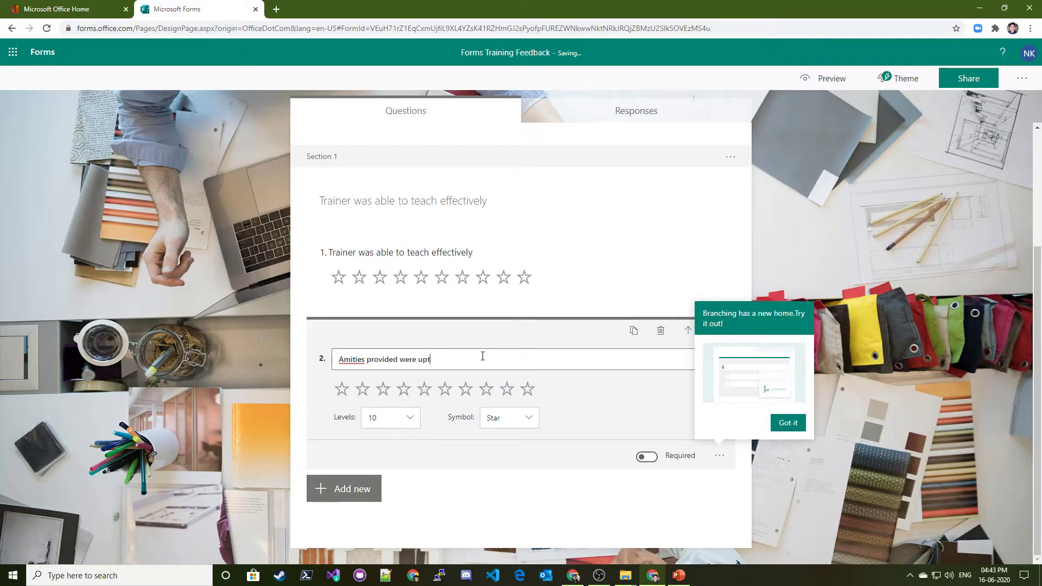
type("o standards")
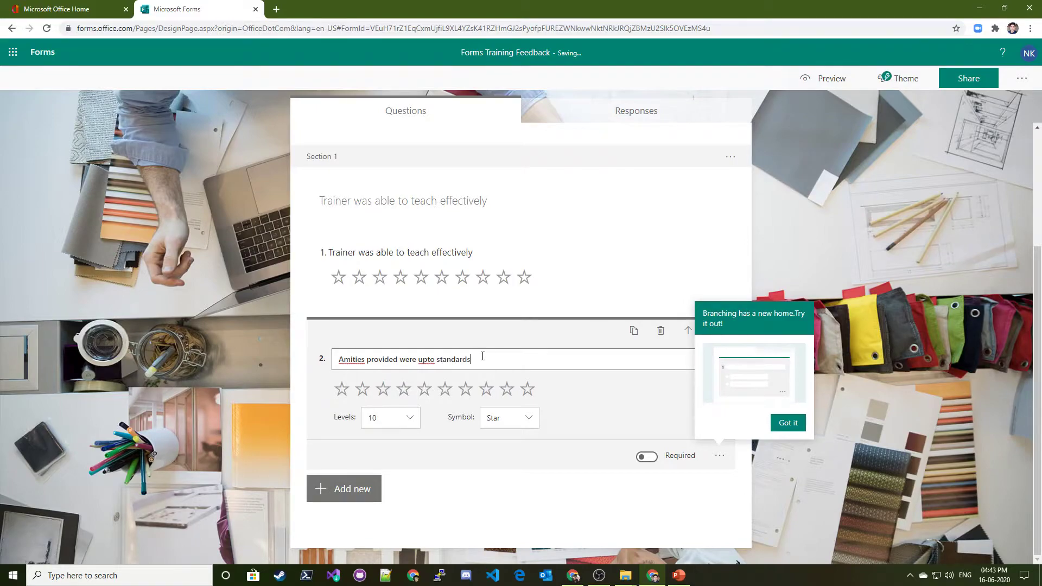
left_click(570, 412)
left_click(800, 431)
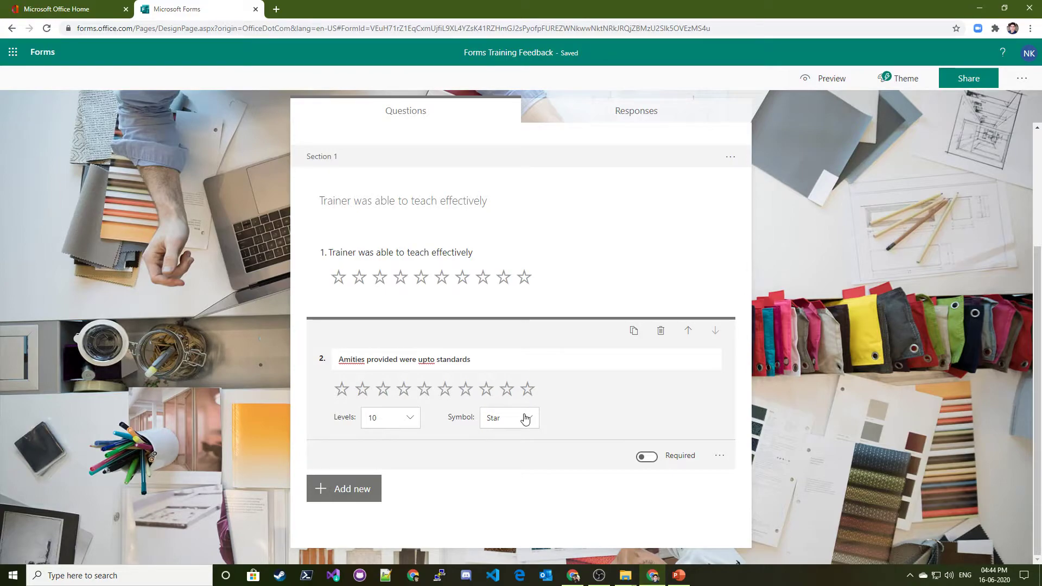
Turn on Required for question 2 and question 1
left_click(396, 217)
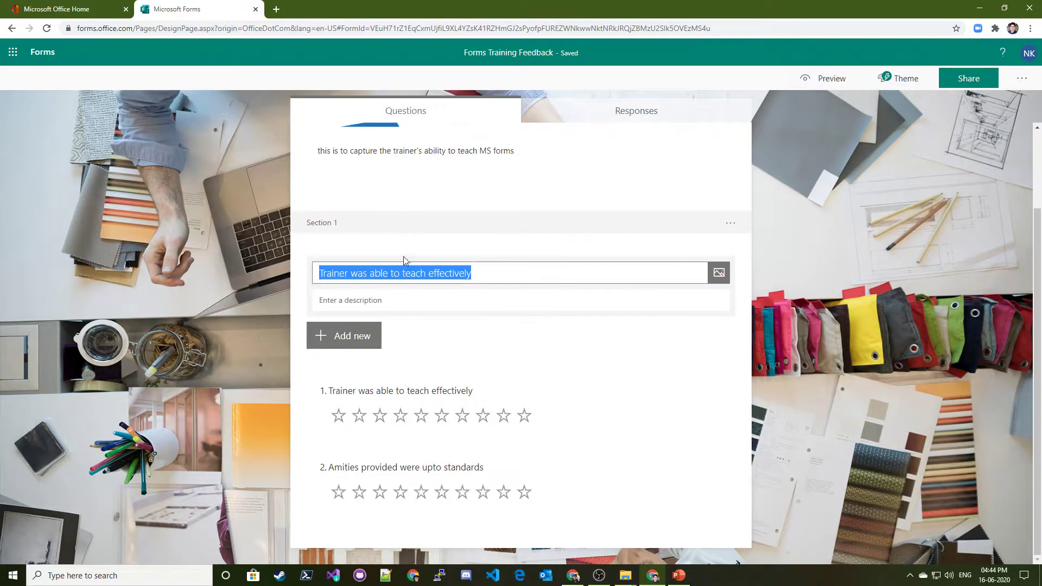
left_click(378, 300)
left_click(581, 482)
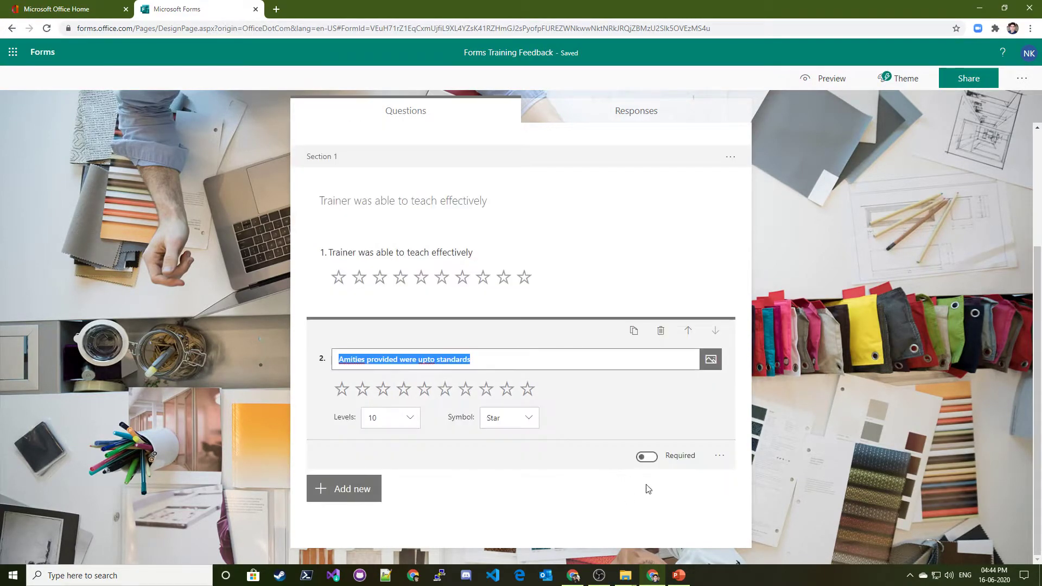
left_click(647, 457)
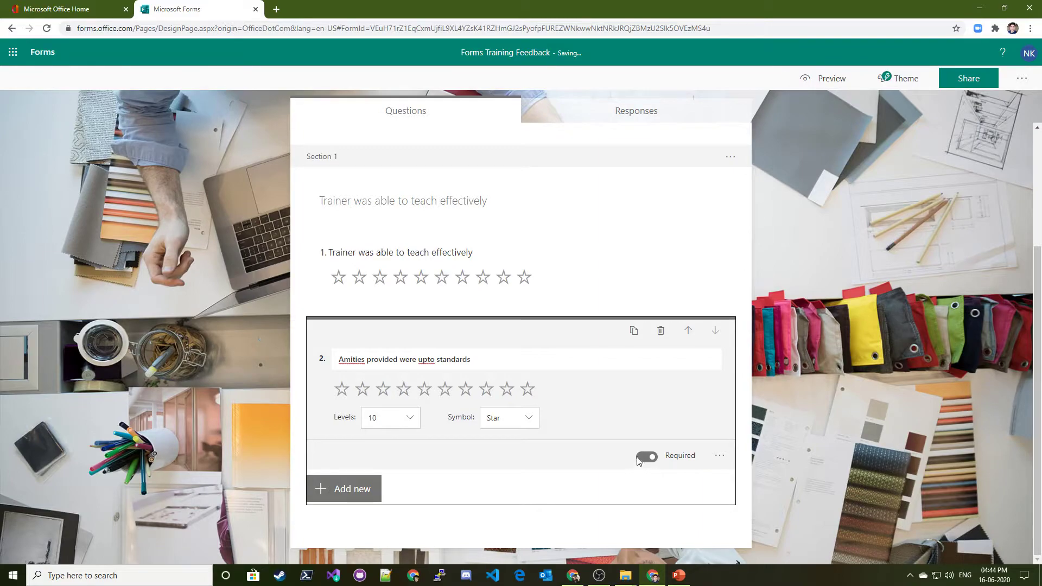
left_click(604, 304)
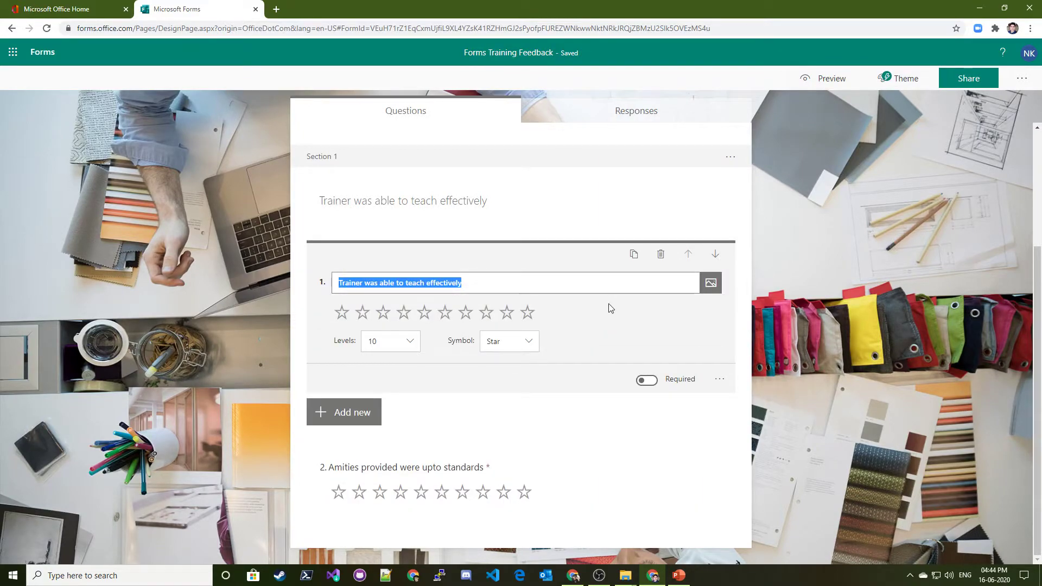
left_click(648, 380)
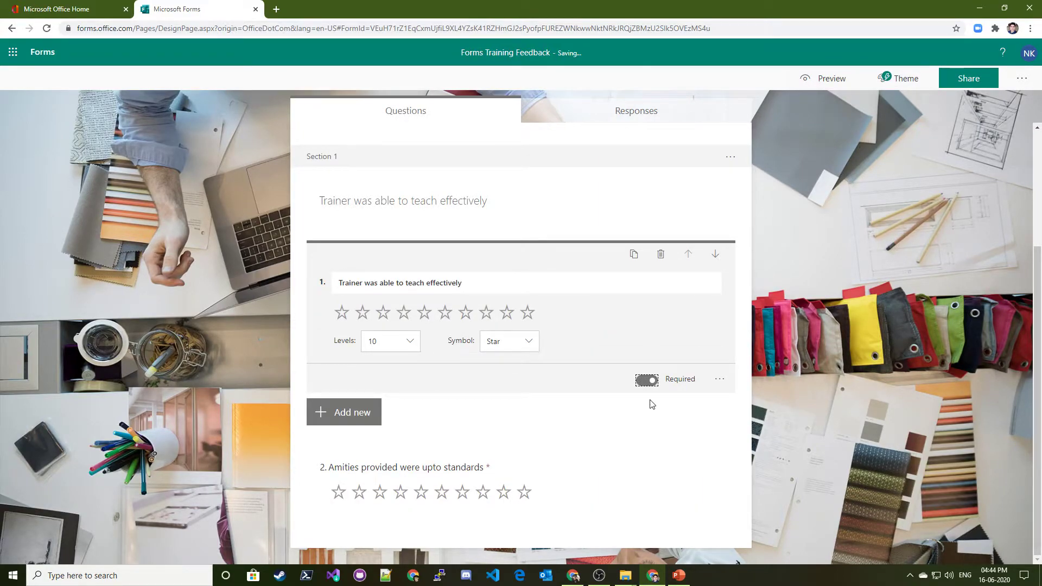
Move the trainer question down and back up so it stays first, then collapse it
left_click(588, 411)
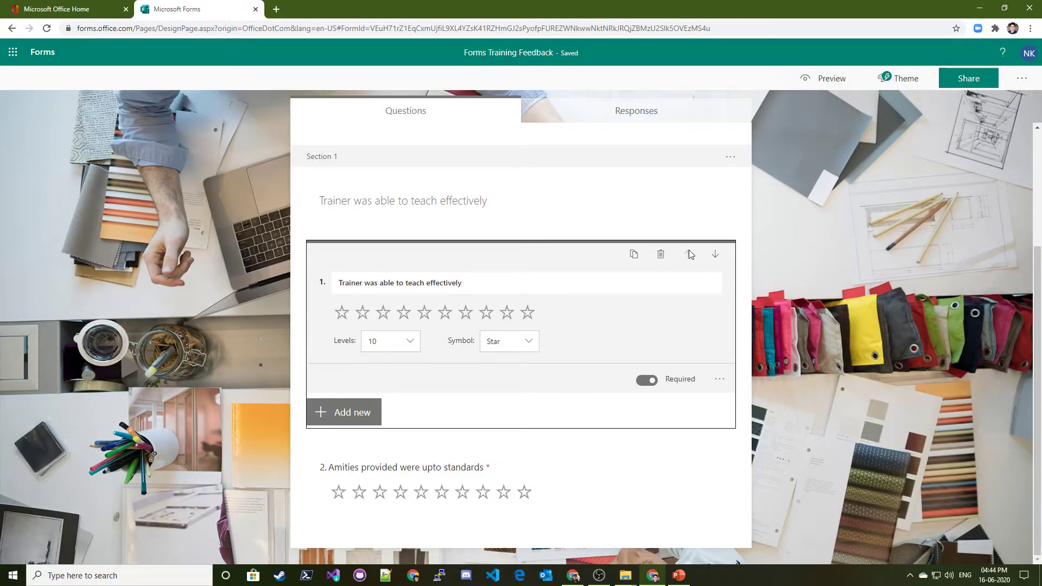
scroll(421, 194, "up", 3)
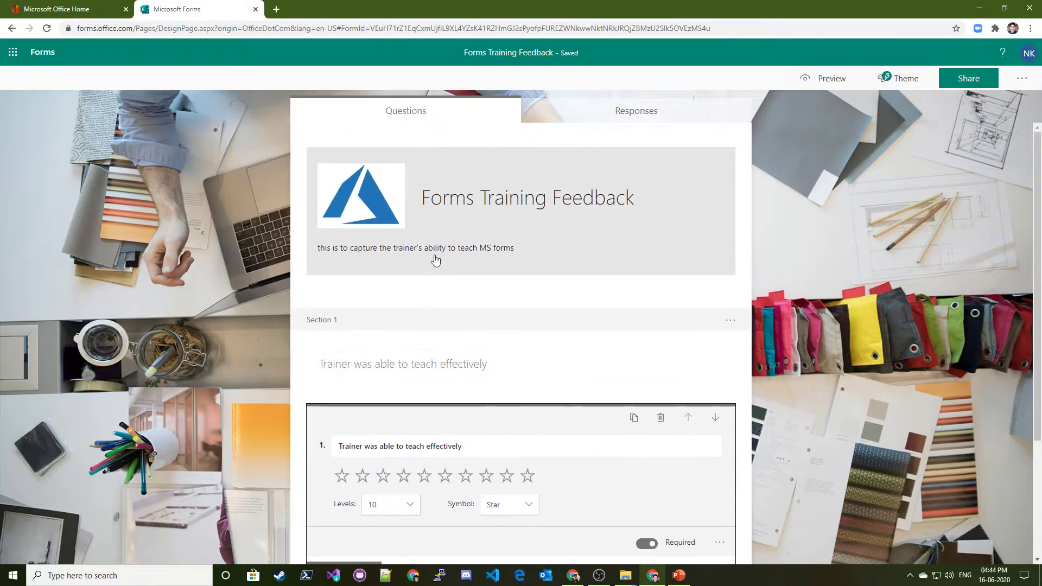
scroll(418, 363, "down", 2)
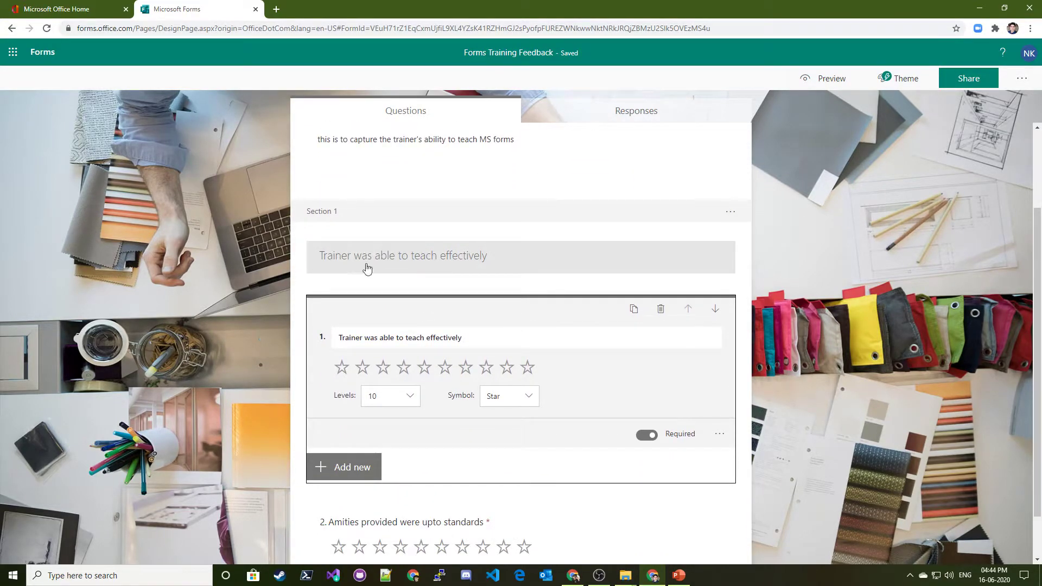
left_click(716, 308)
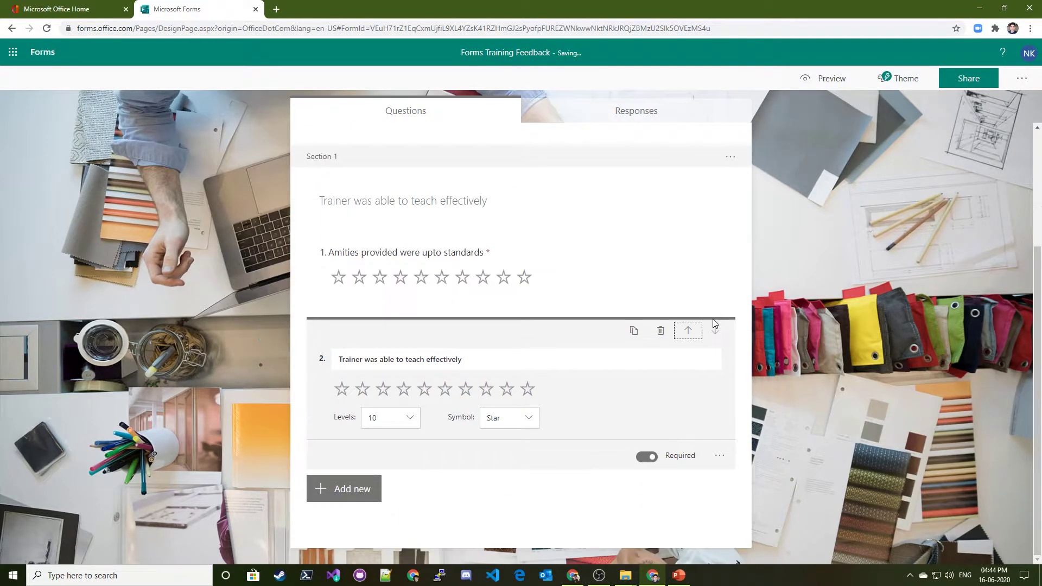
left_click(688, 330)
scroll(475, 380, "down", 2)
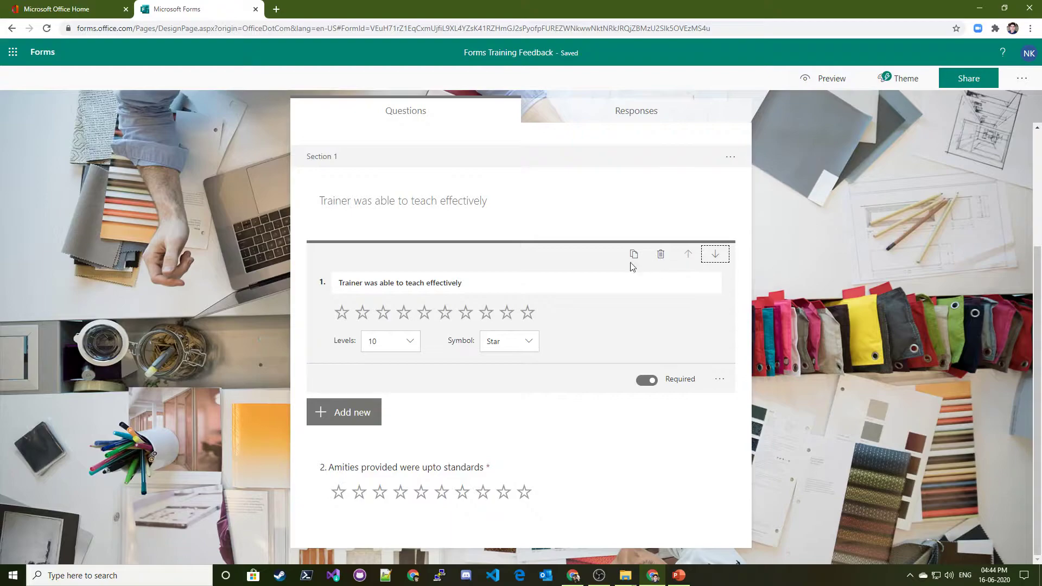
left_click(811, 430)
Add text question 3 titled 'Overall feedback' and enable Long answer
left_click(370, 516)
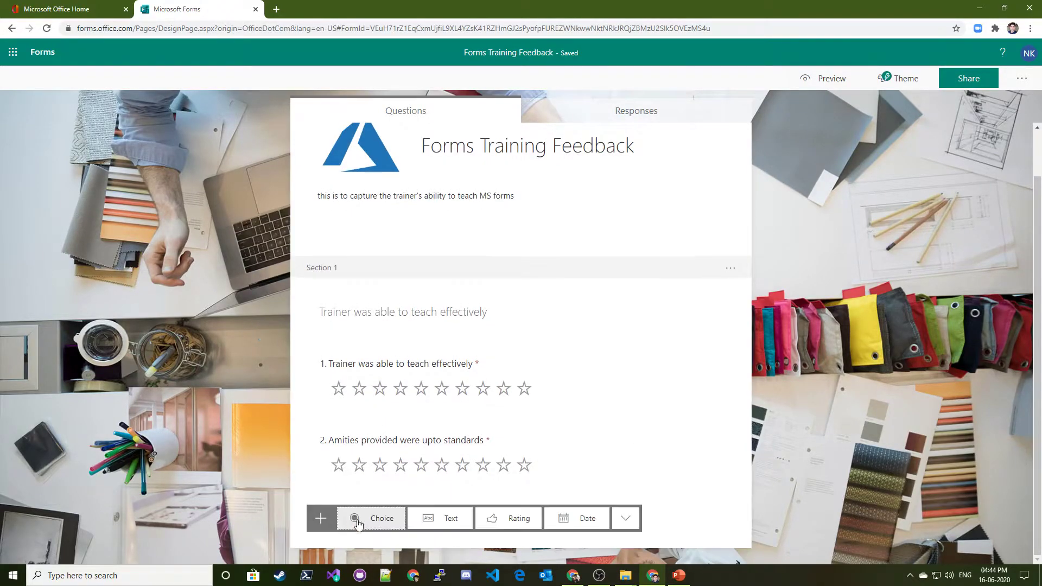
left_click(450, 519)
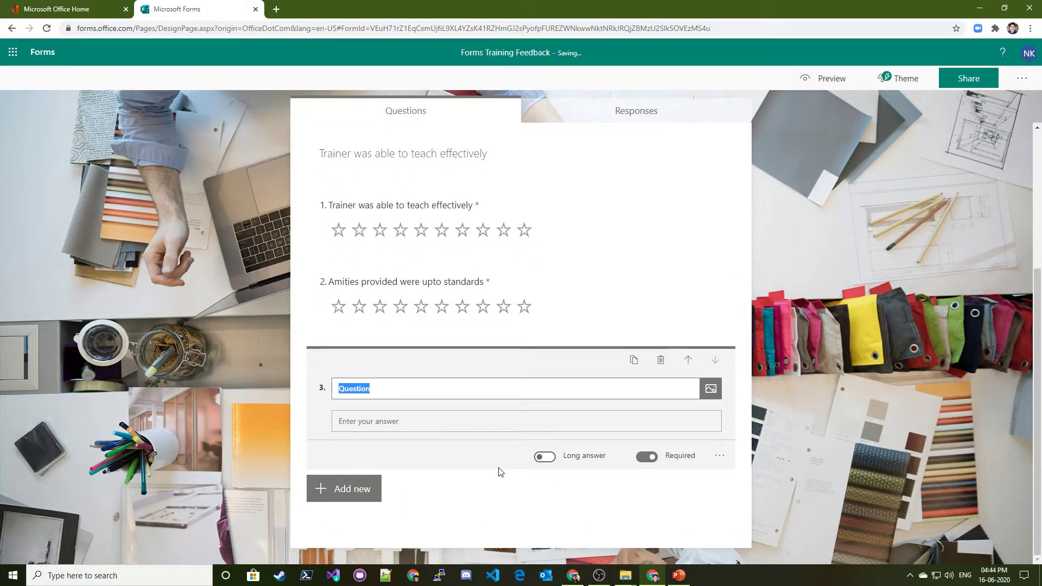
type("Overall feedback")
left_click(500, 472)
left_click(543, 457)
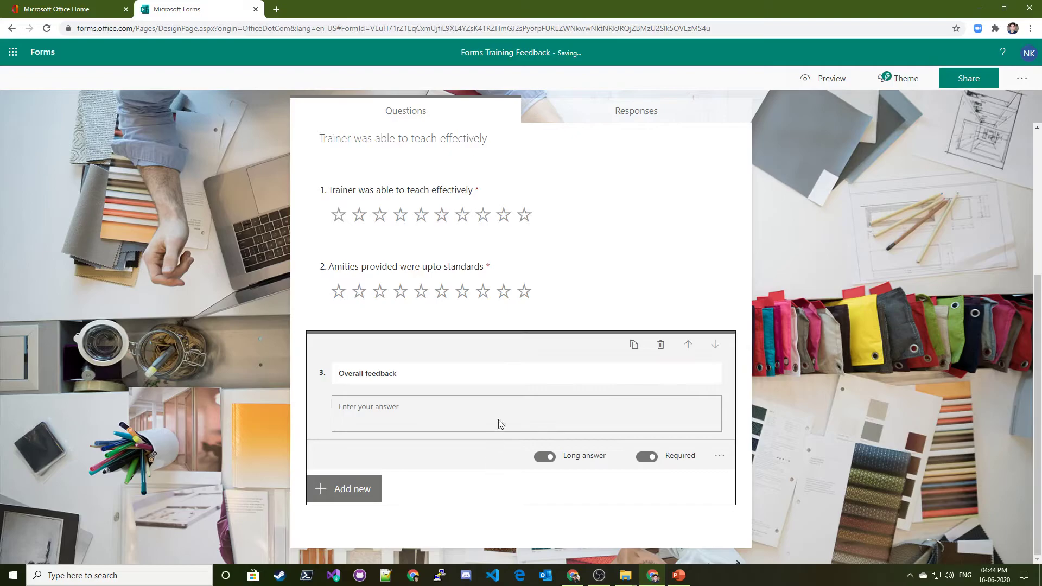
left_click(359, 498)
Add date question 4 titled 'When do you want to attend new training'
left_click(585, 492)
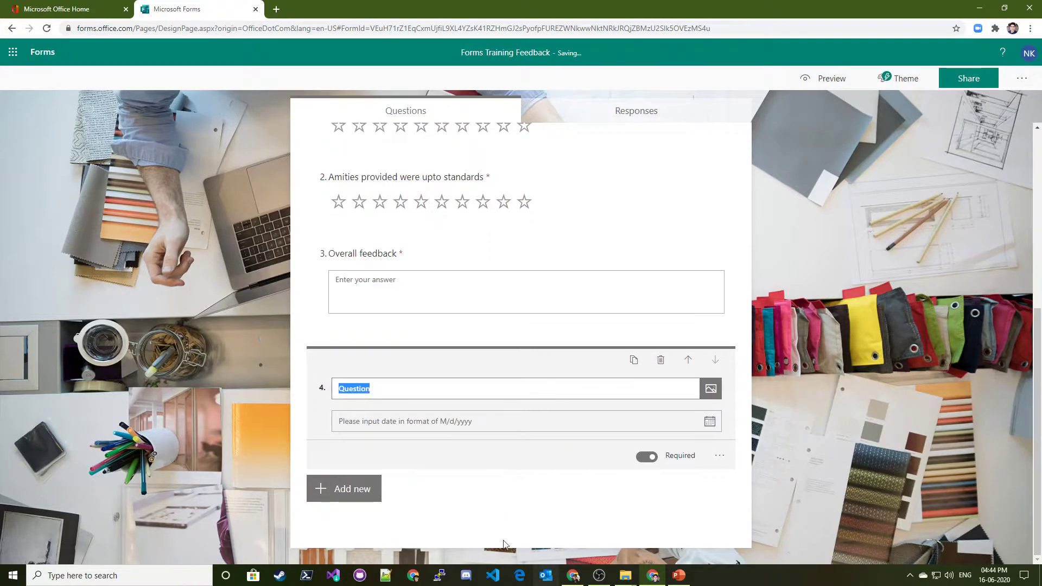
left_click(515, 432)
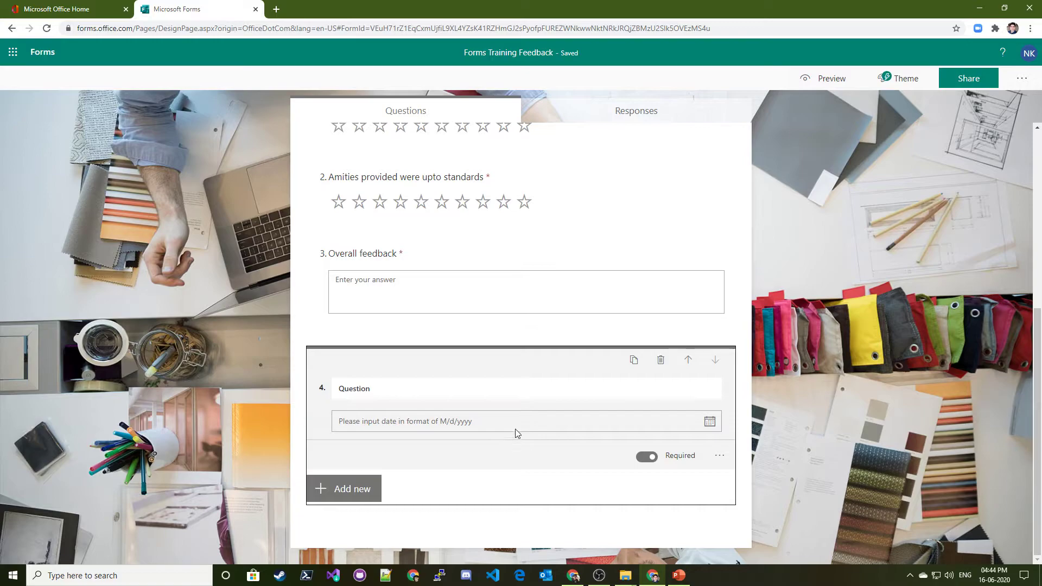
left_click(397, 391)
type("Whe")
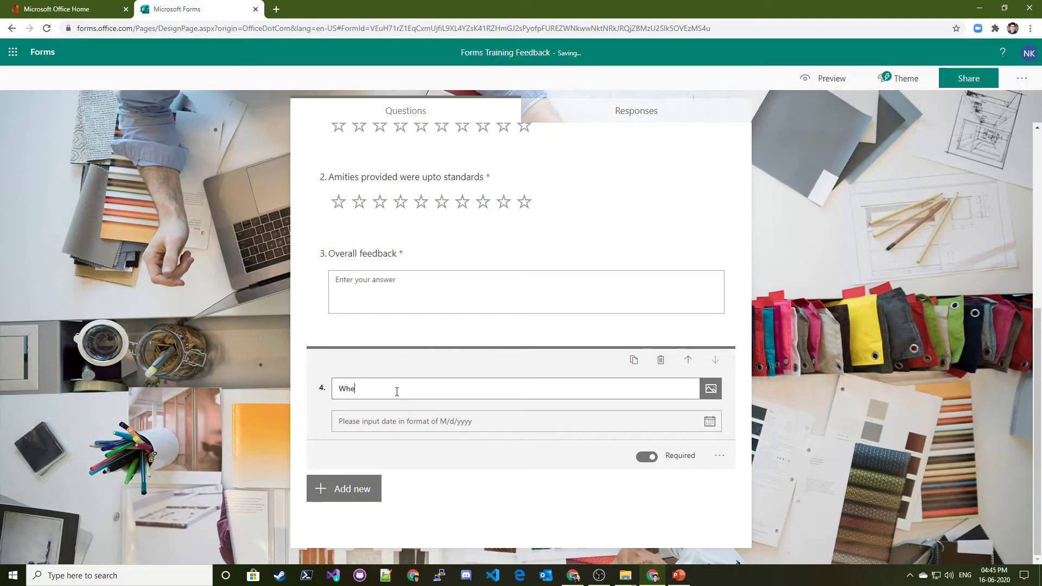
type("n do you ")
type("eantt")
type(" w")
type("ant to at")
type("temd")
key("BackSpace")
type("new training")
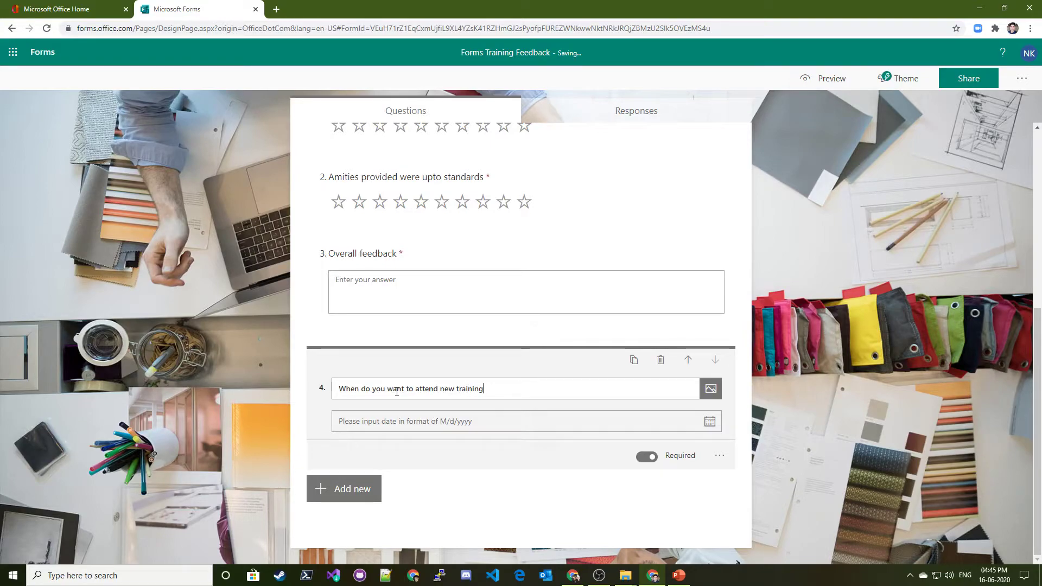
left_click(478, 491)
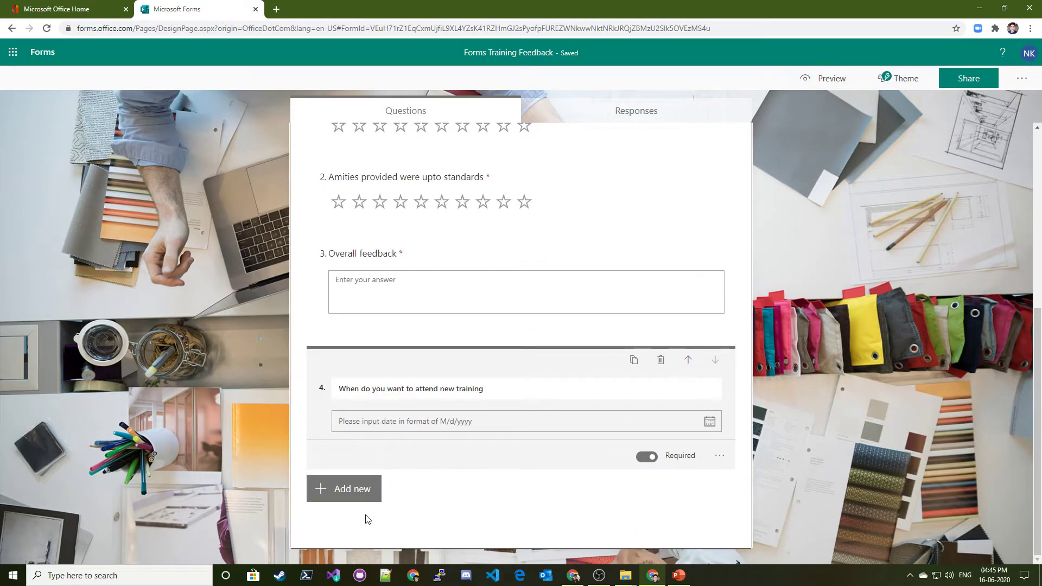
left_click(347, 488)
left_click(626, 490)
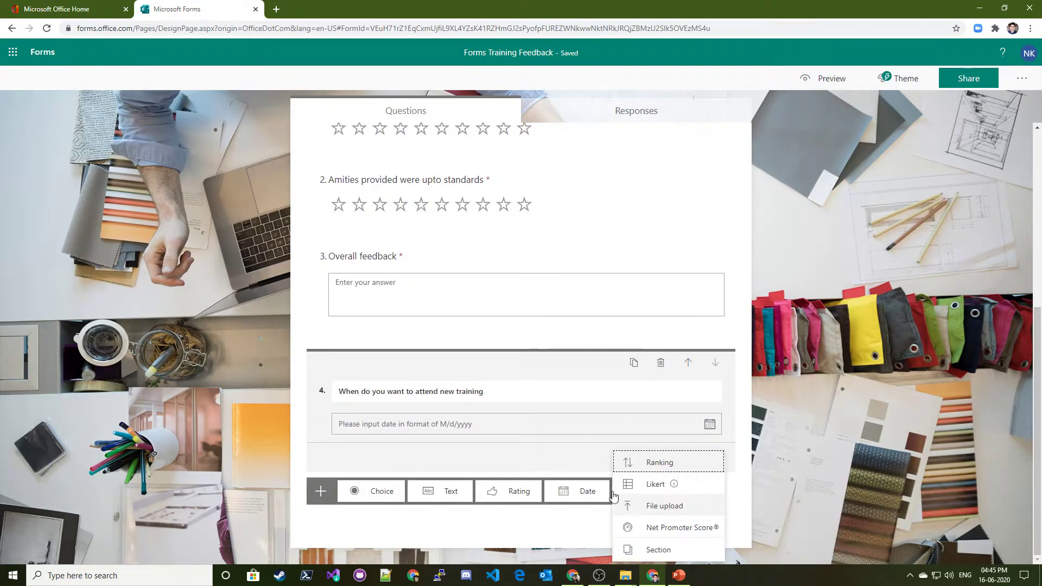
Add ranking question 5 titled 'What is the app that you use most'
left_click(660, 463)
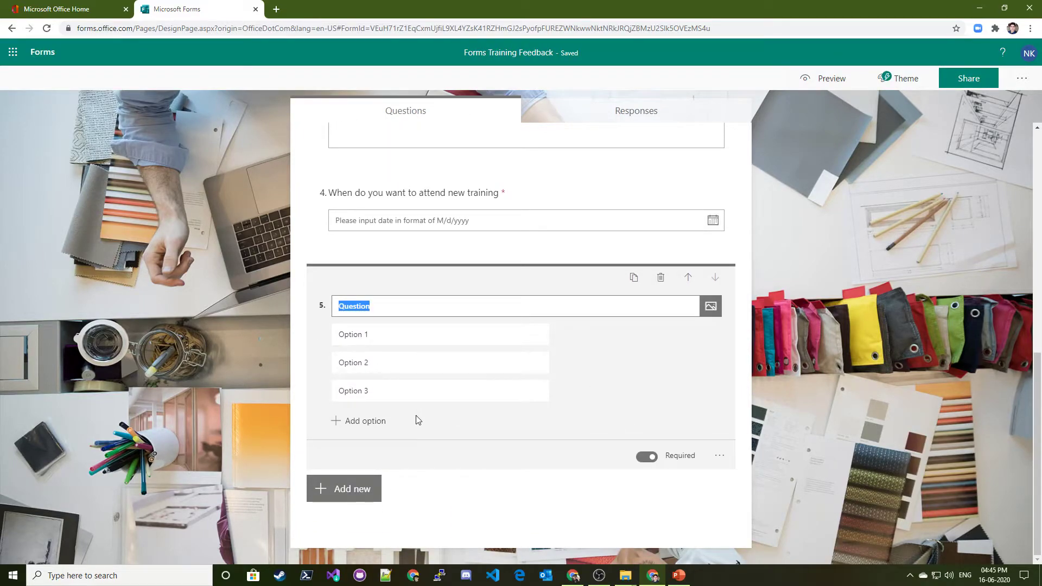
type("What is the app that you use mo")
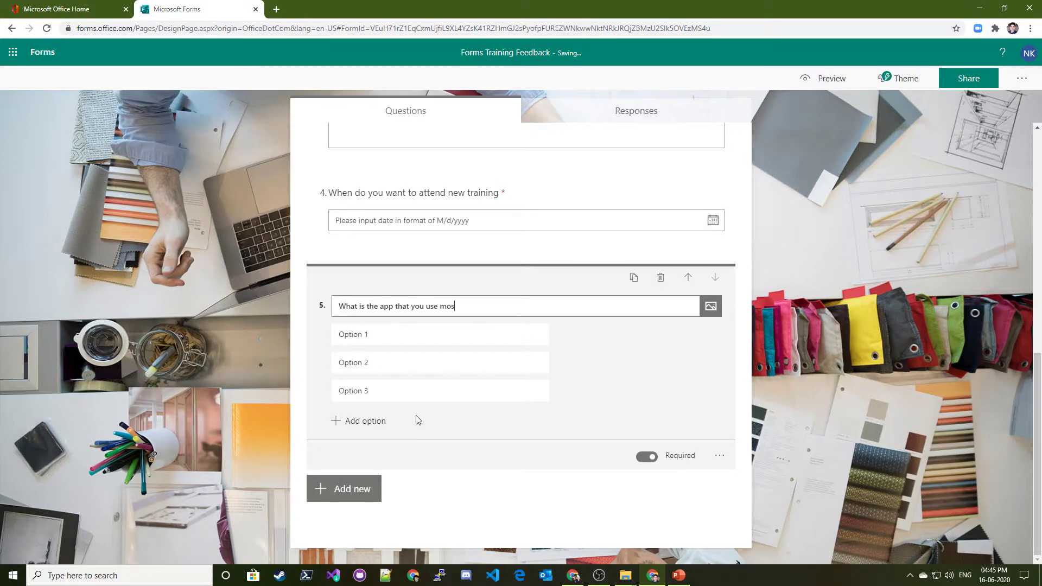
left_click(711, 306)
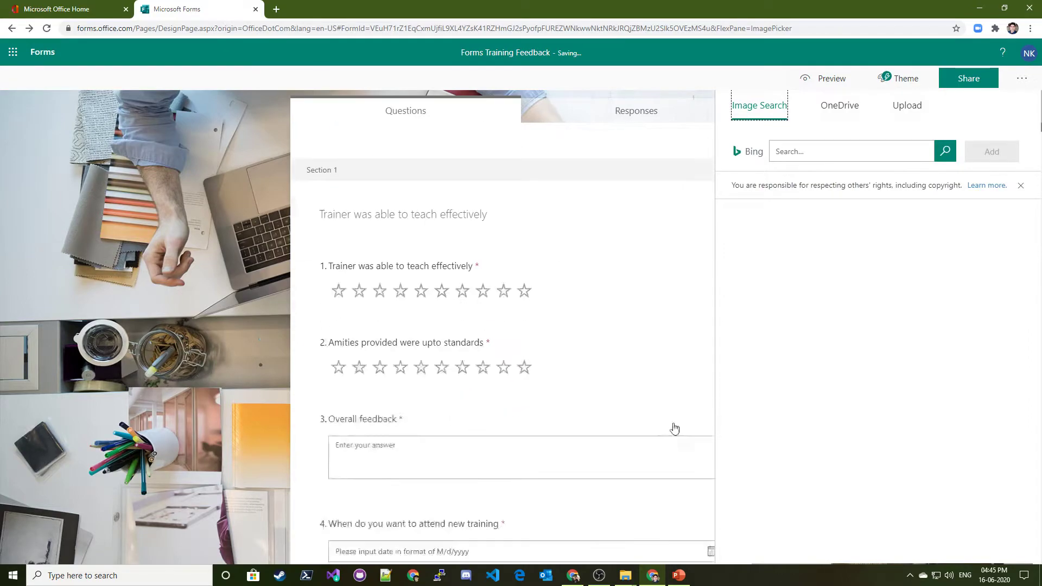
left_click(609, 298)
scroll(636, 360, "down", 5)
scroll(547, 421, "up", 3)
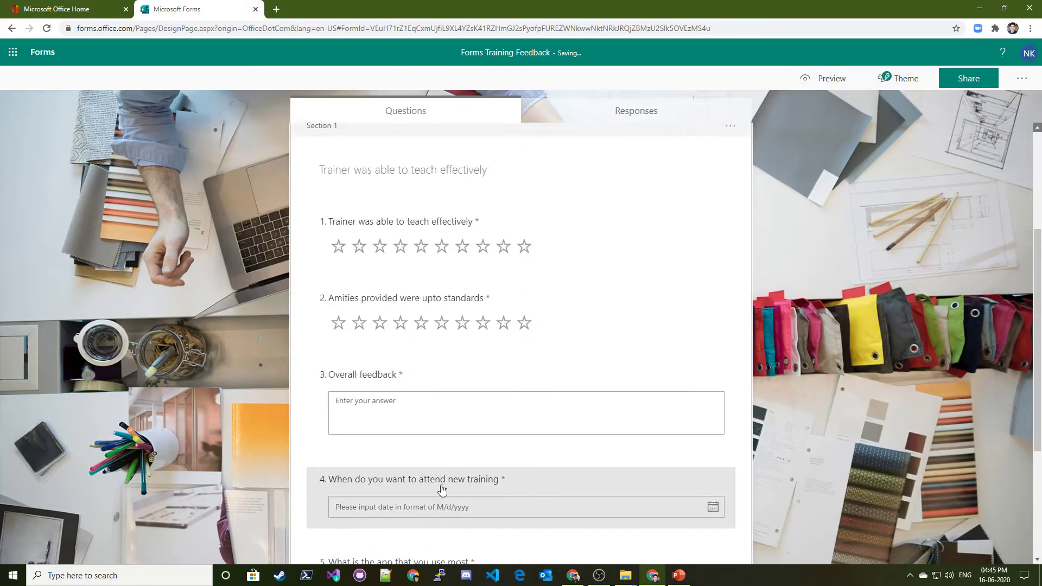
scroll(435, 496, "down", 2)
scroll(754, 385, "up", 2)
scroll(361, 478, "down", 3)
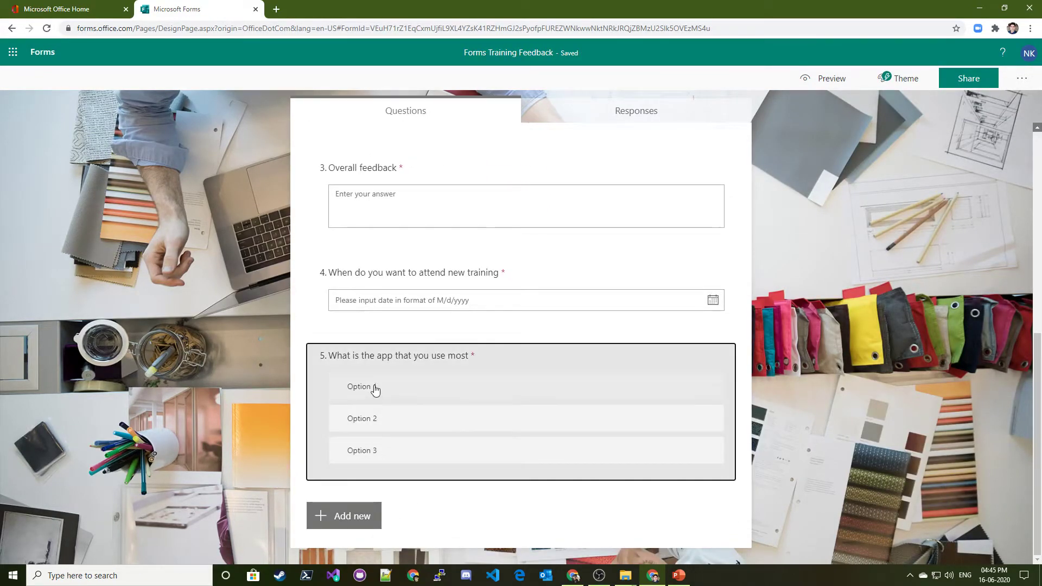
Replace the answer options with Word, Planner and Forms
left_click(389, 417)
left_click(371, 363)
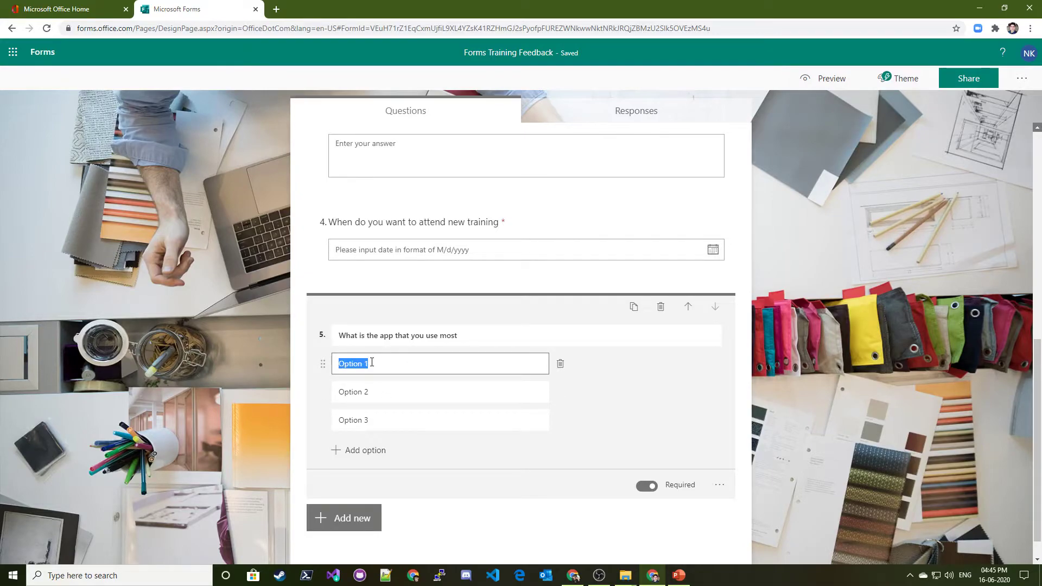
type("Word")
left_click(365, 393)
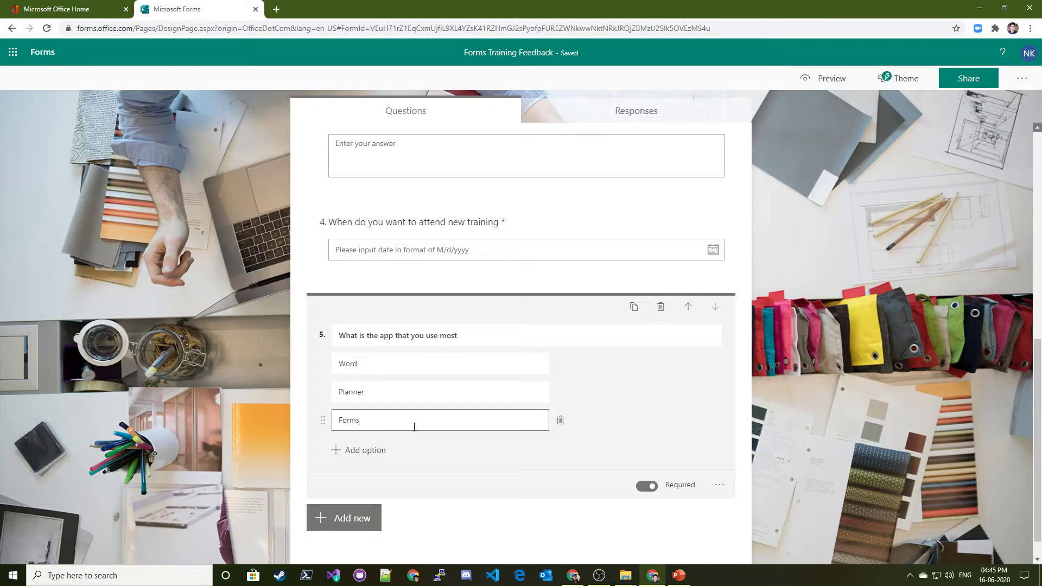
scroll(400, 433, "up", 2)
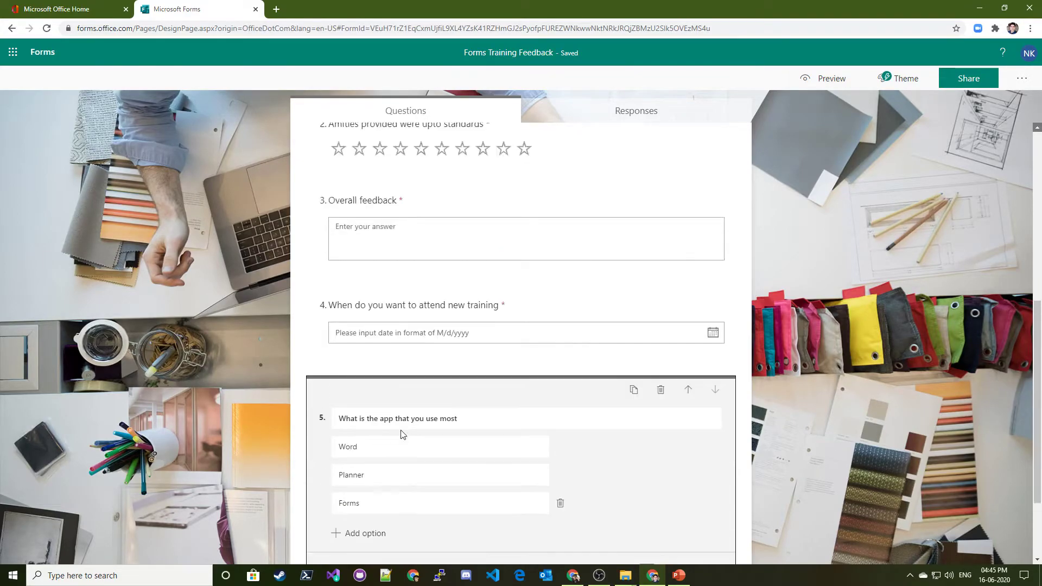
scroll(407, 430, "down", 1)
scroll(558, 340, "up", 4)
scroll(791, 323, "down", 2)
left_click(791, 319)
scroll(798, 321, "up", 2)
scroll(575, 386, "down", 3)
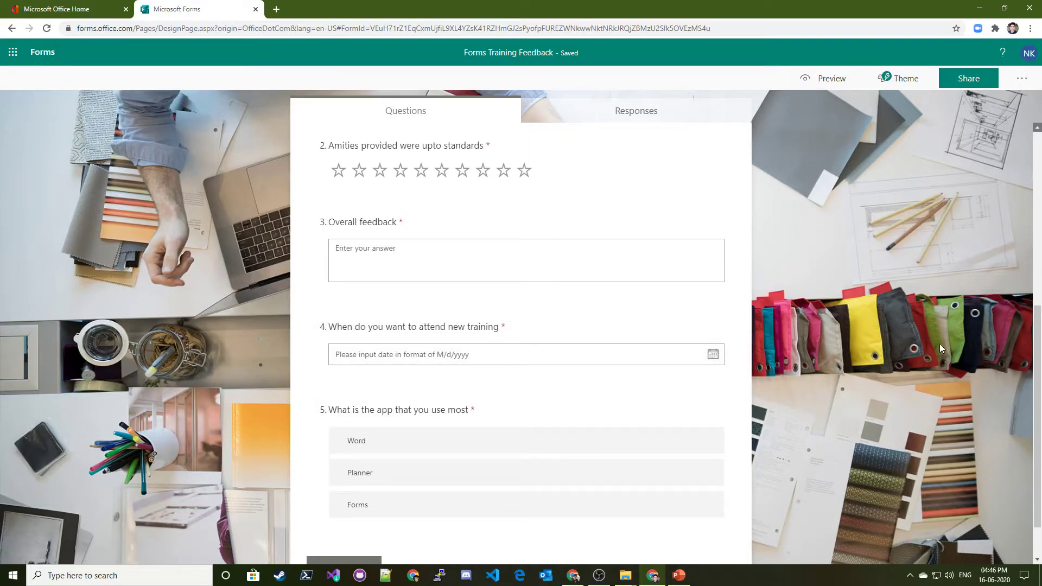
scroll(602, 383, "down", 1)
scroll(535, 425, "up", 1)
scroll(570, 466, "down", 1)
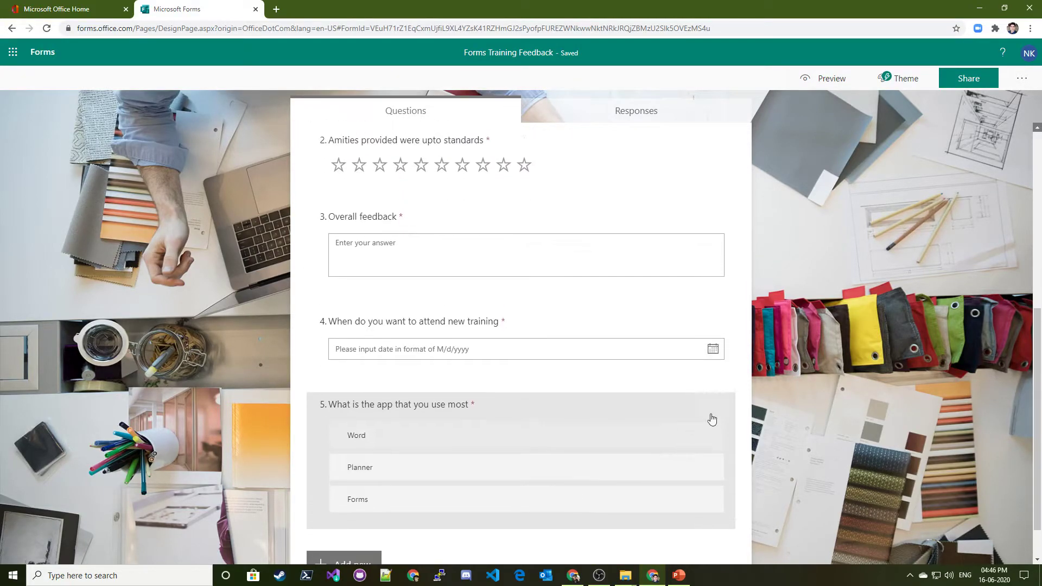
scroll(855, 383, "up", 3)
scroll(780, 347, "down", 3)
scroll(988, 312, "up", 2)
scroll(1037, 318, "up", 4)
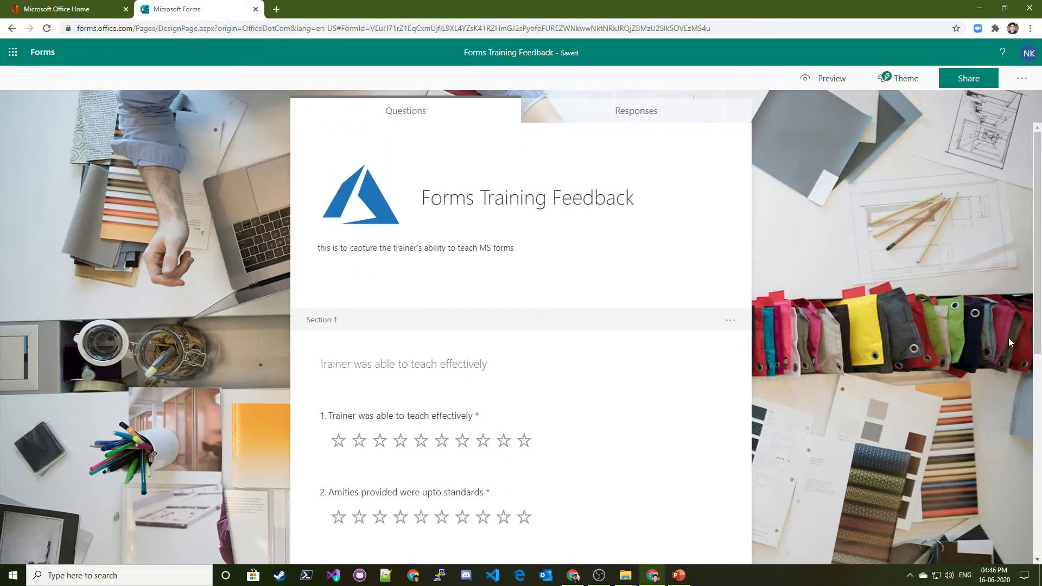
scroll(1004, 342, "down", 6)
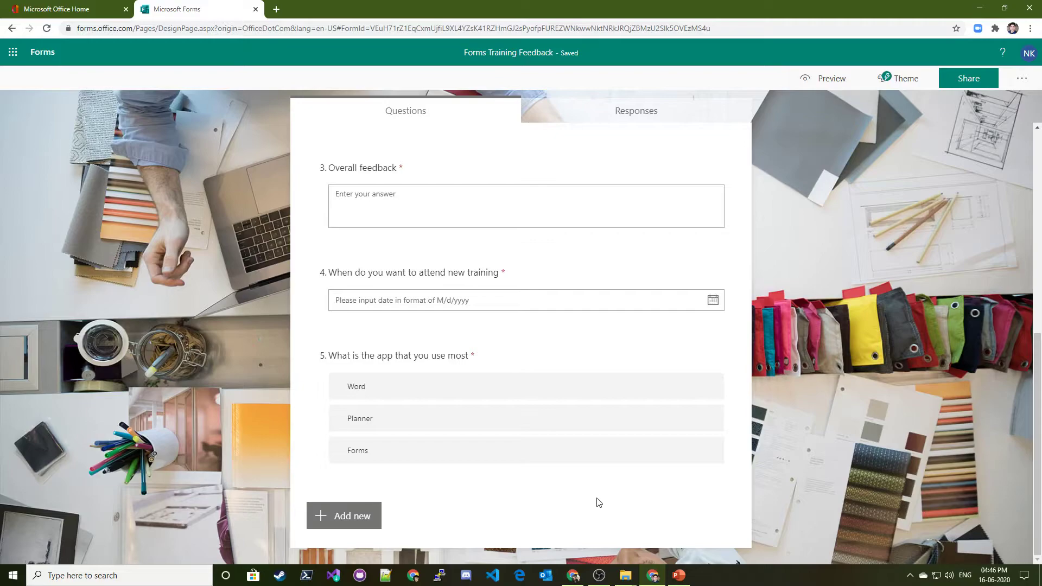
Add Likert question 6, keeping its default statements and option headings
left_click(352, 517)
left_click(626, 519)
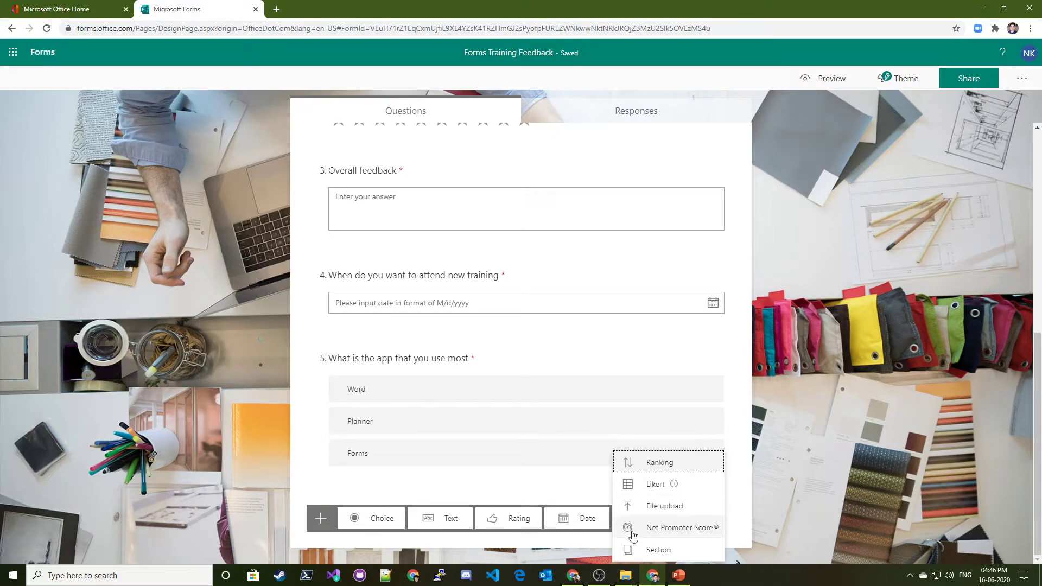
left_click(655, 484)
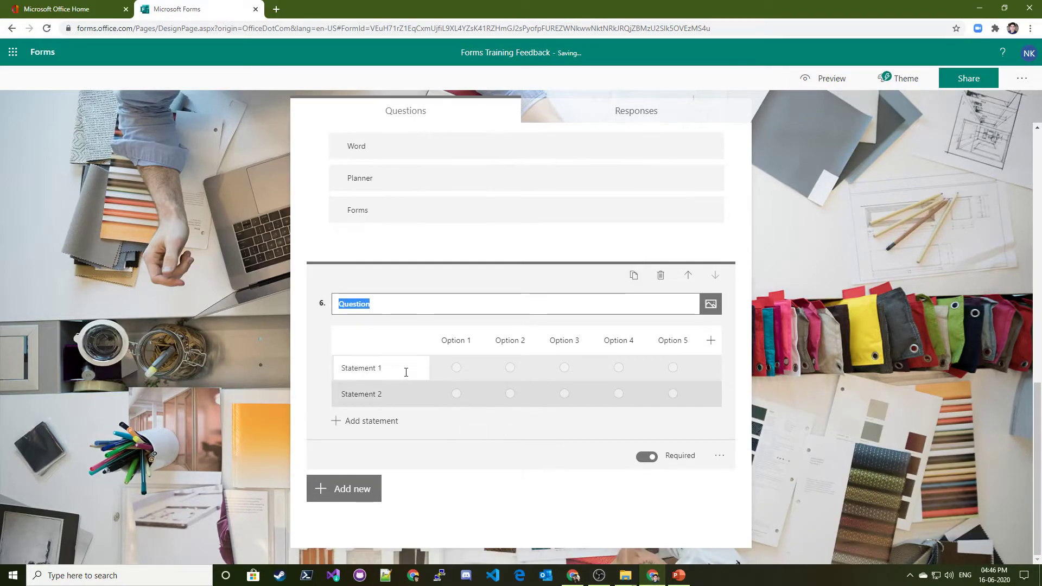
left_click(371, 366)
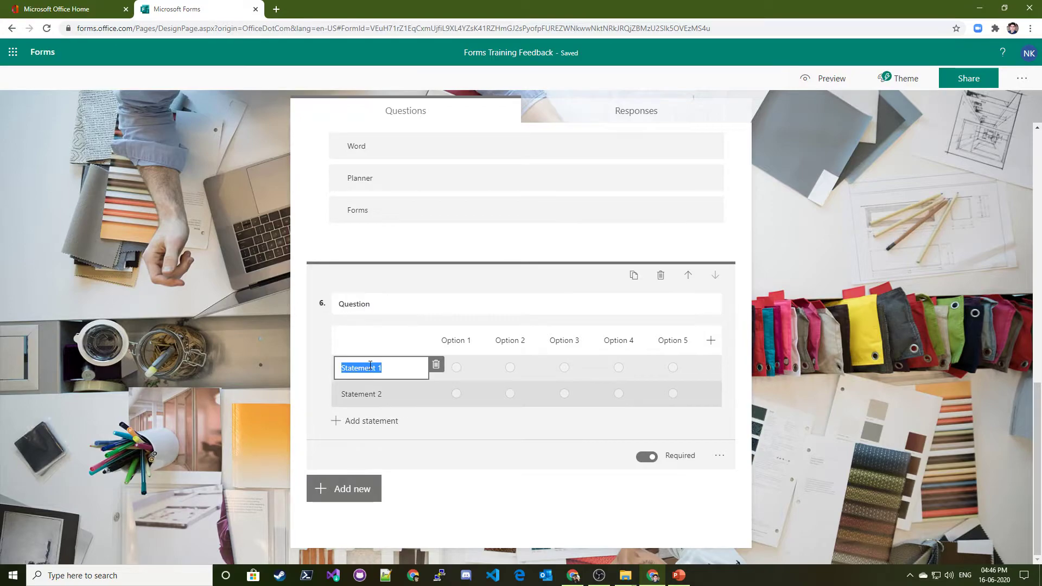
left_click(466, 342)
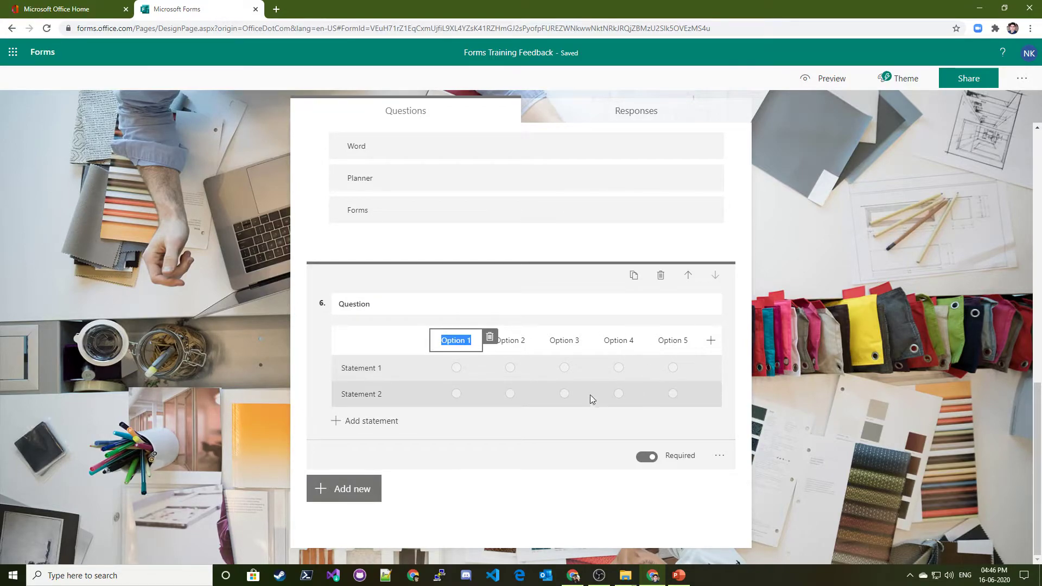
left_click(586, 472)
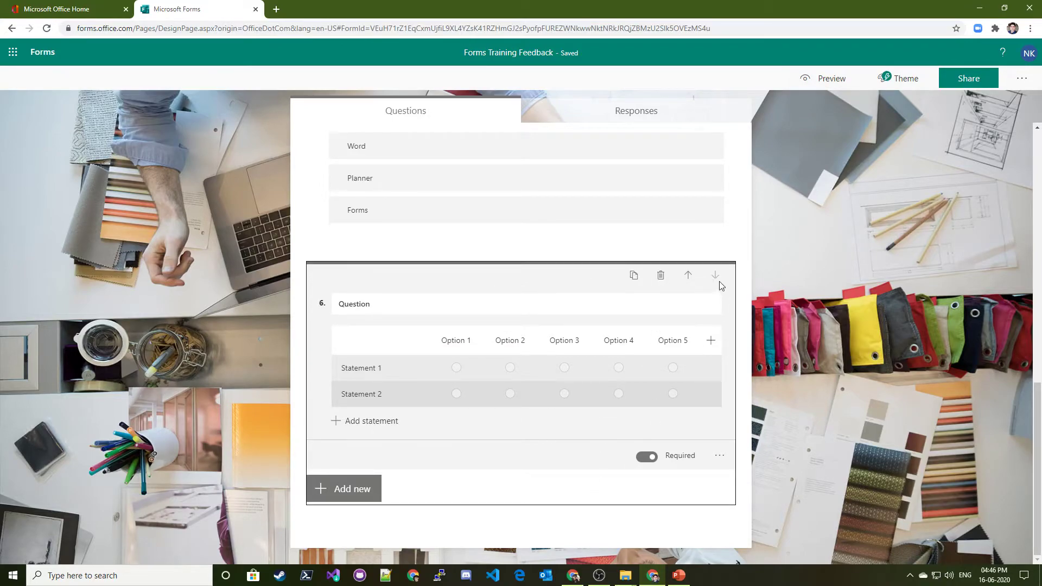
Add a file upload question and inspect its OneDrive folder notice
left_click(339, 495)
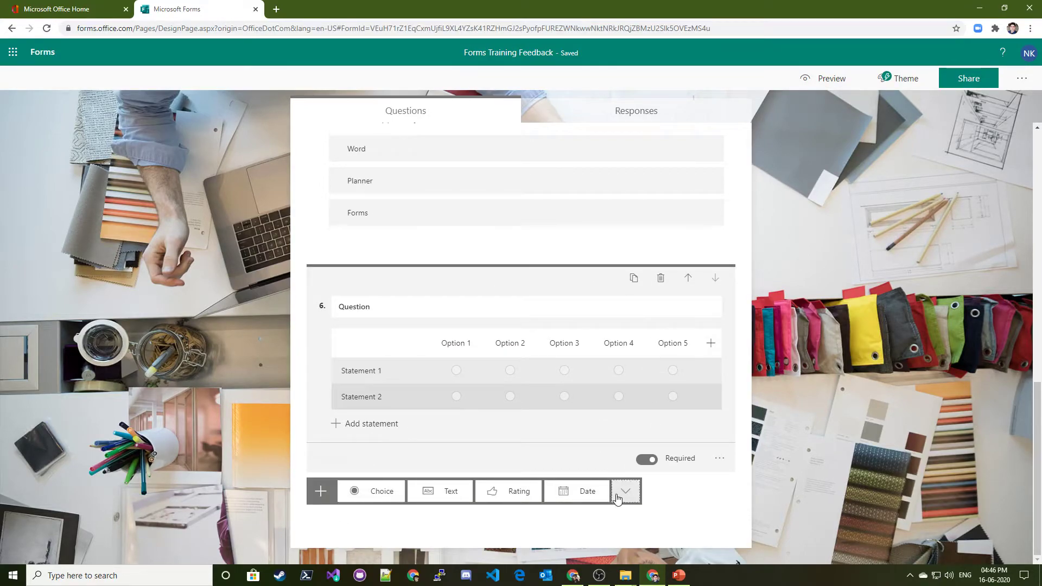
left_click(624, 492)
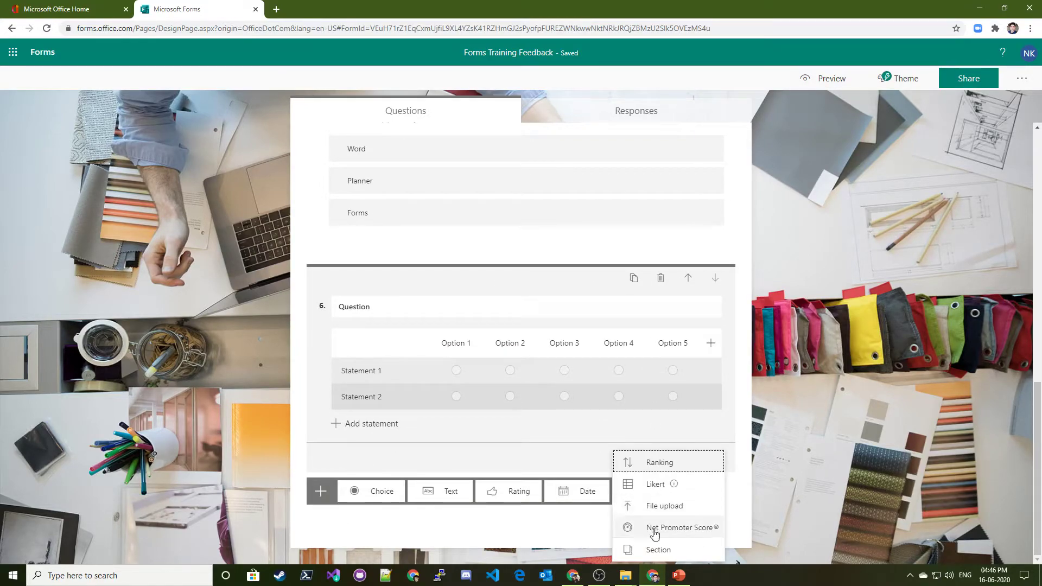
left_click(652, 507)
left_click(501, 428)
triple_click(323, 424)
left_click(425, 428)
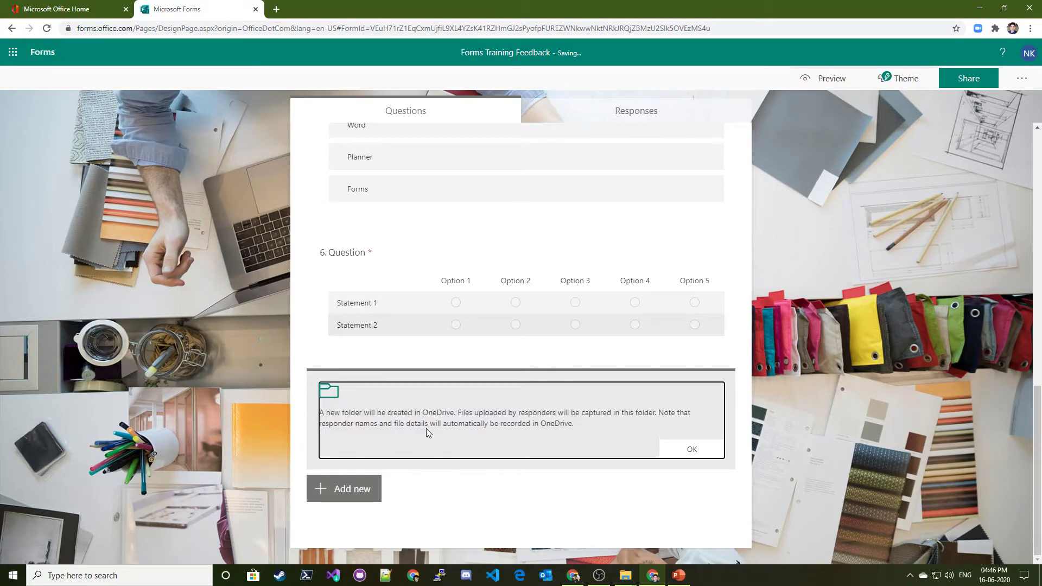
triple_click(518, 435)
left_click(581, 421)
triple_click(581, 421)
left_click(519, 430)
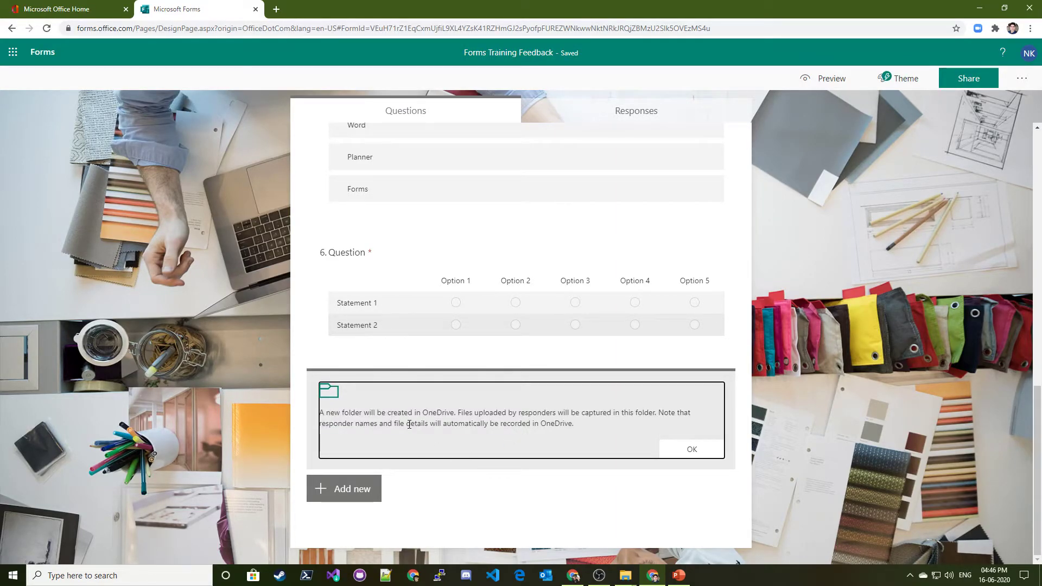
triple_click(468, 431)
left_click(536, 397)
double_click(537, 413)
triple_click(487, 397)
left_click(455, 410)
scroll(478, 424, "up", 6)
scroll(491, 380, "down", 6)
Add a Net Promoter Score question
left_click(338, 495)
left_click(625, 490)
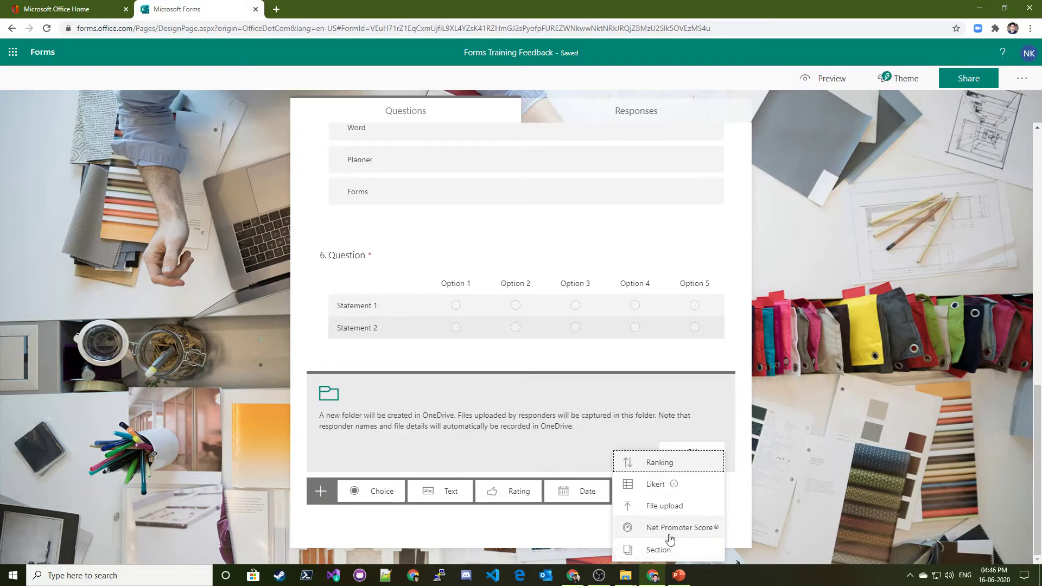
left_click(669, 535)
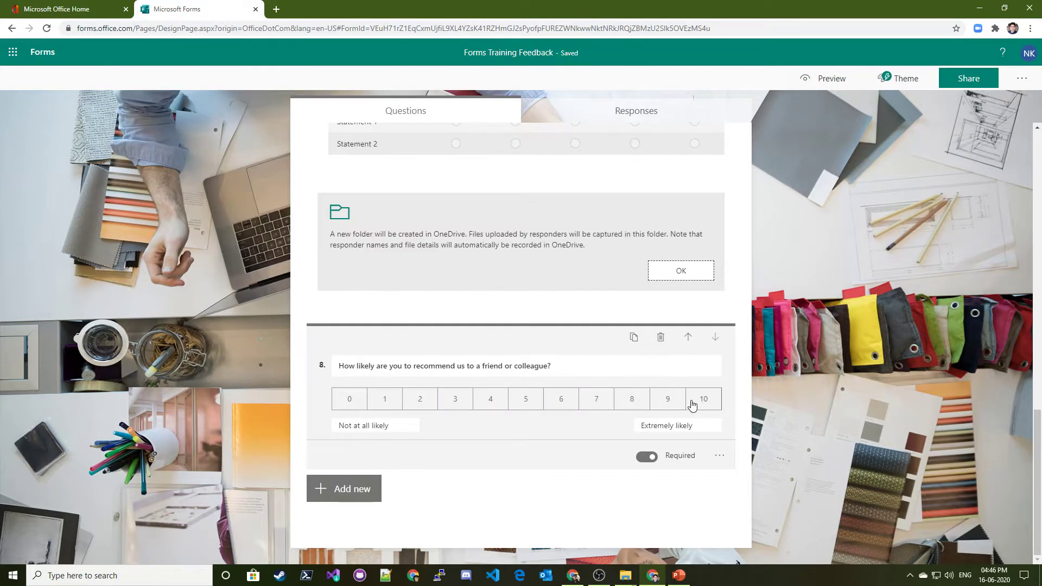
Insert a new Section 2 after Net Promoter Score question 8
left_click(410, 367)
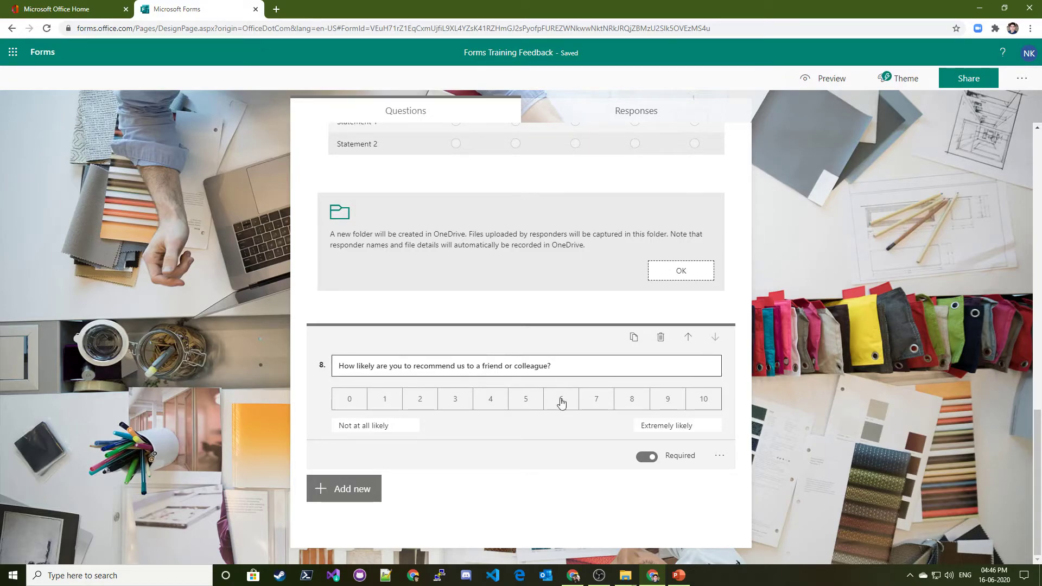
left_click(704, 406)
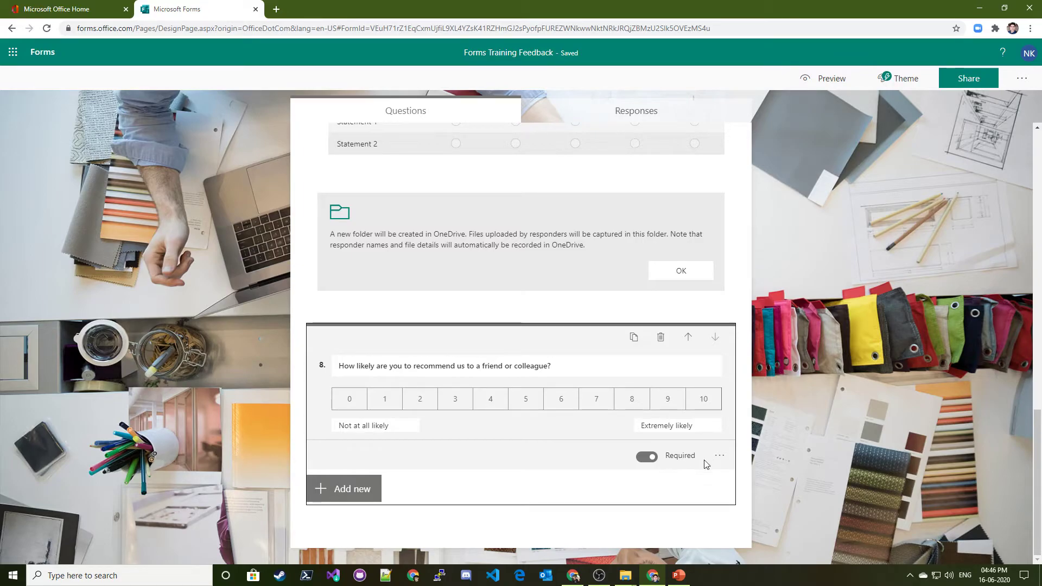
left_click(356, 497)
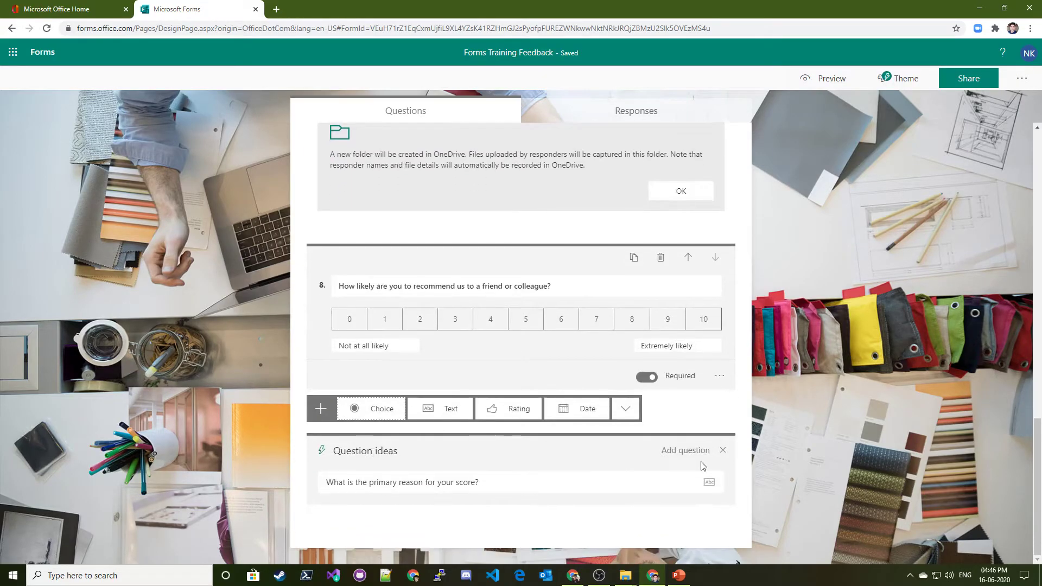
left_click(626, 408)
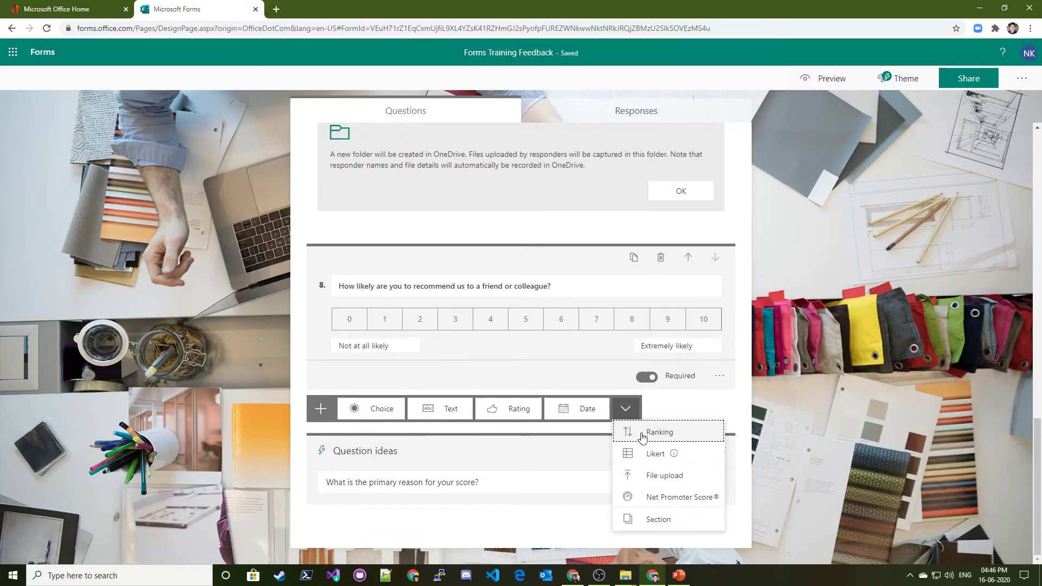
left_click(661, 524)
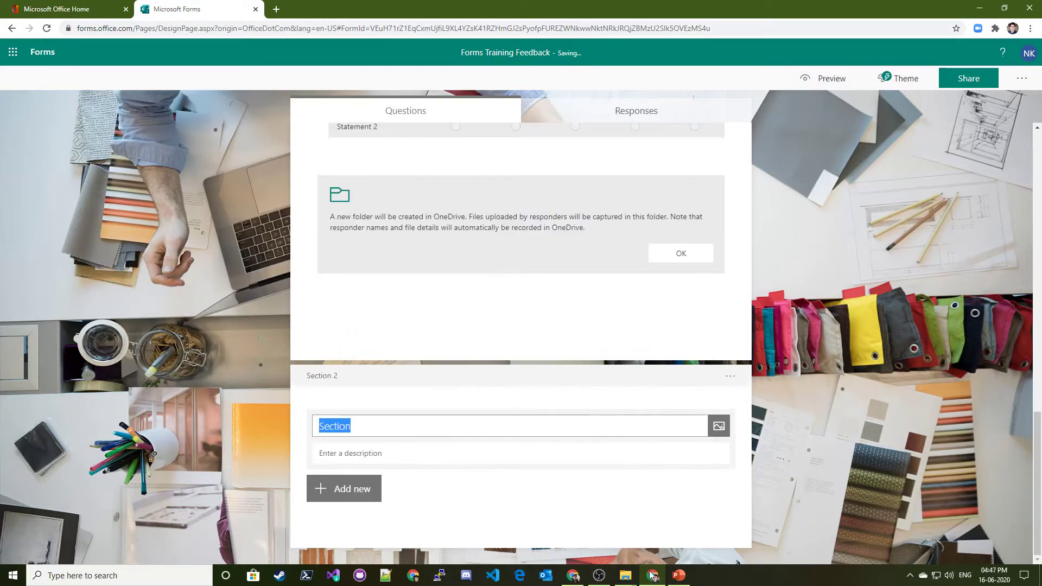
scroll(369, 382, "up", 15)
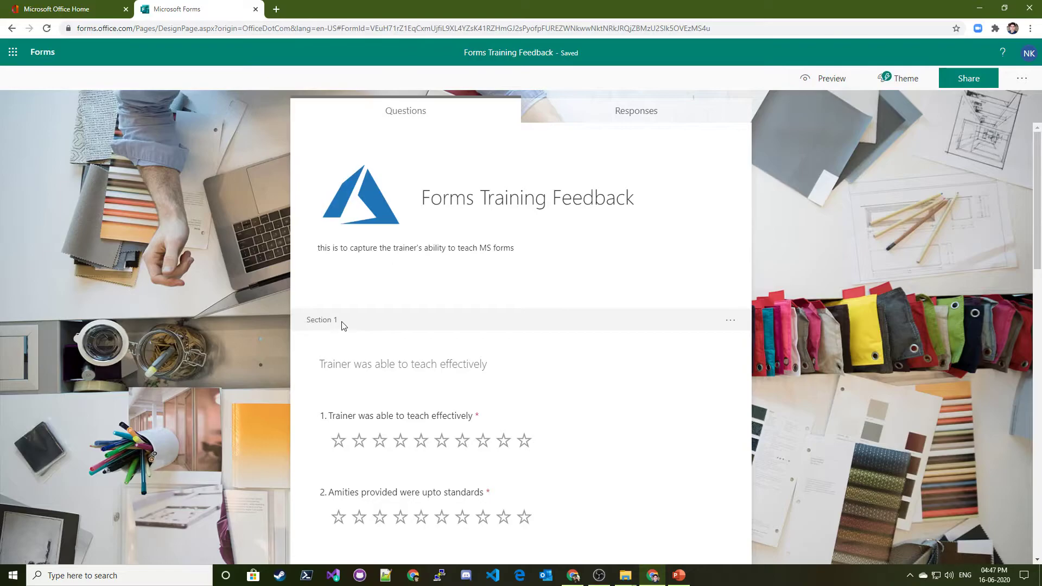
Title Section 2 'Name'
scroll(342, 348, "down", 15)
scroll(347, 370, "up", 11)
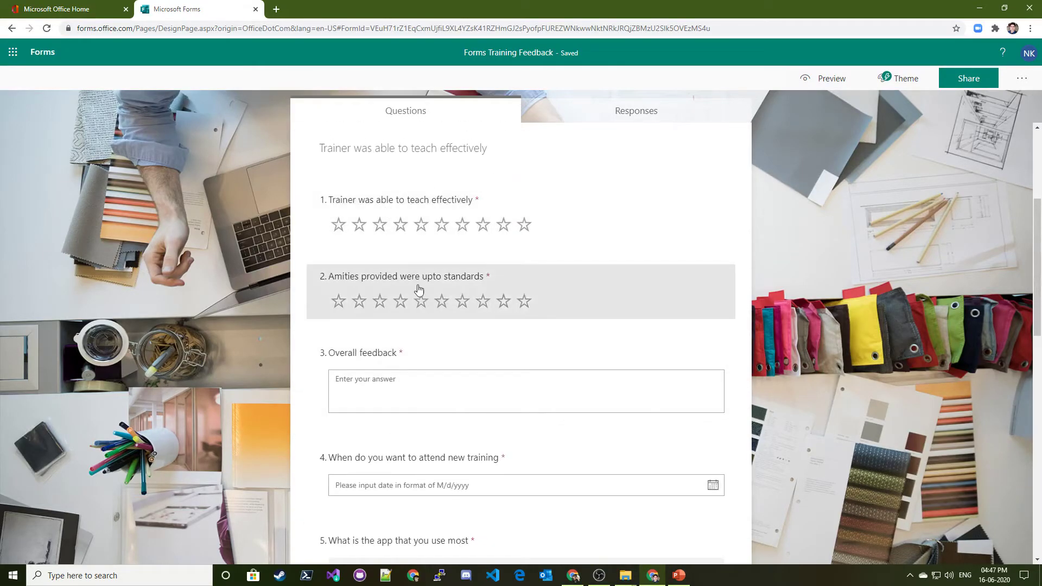
scroll(422, 296, "down", 11)
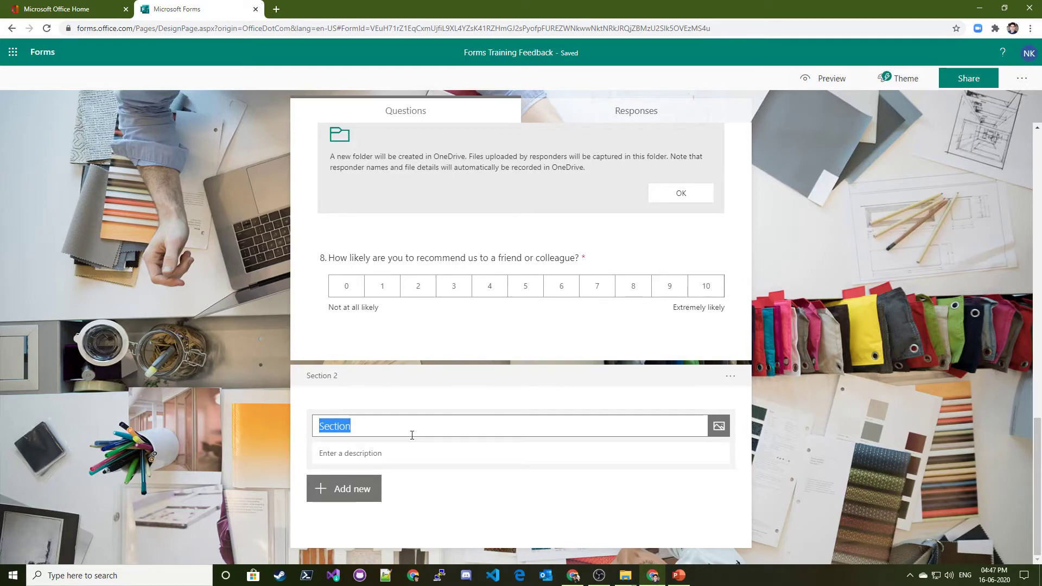
type("Name")
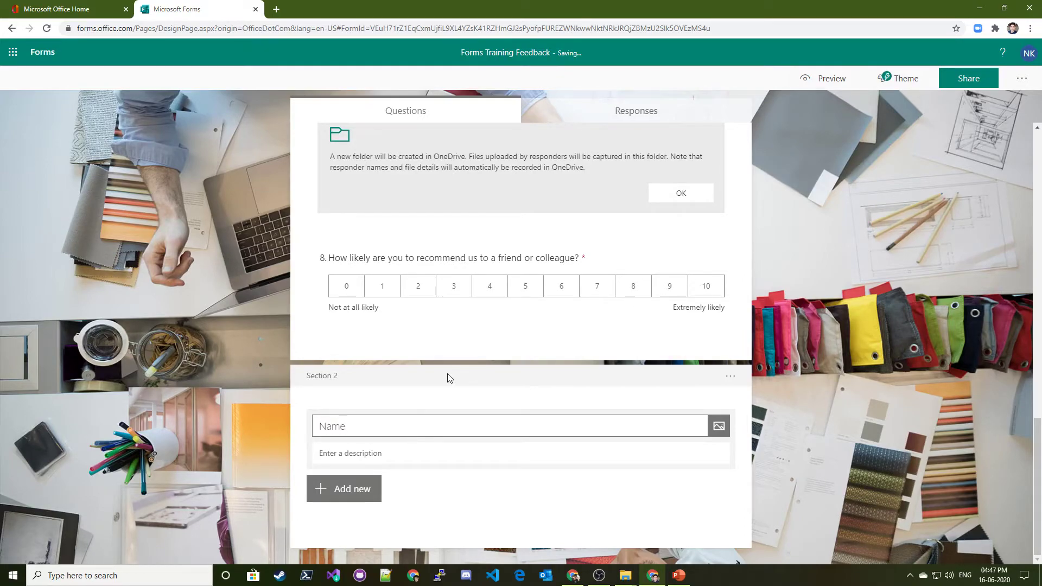
left_click(361, 466)
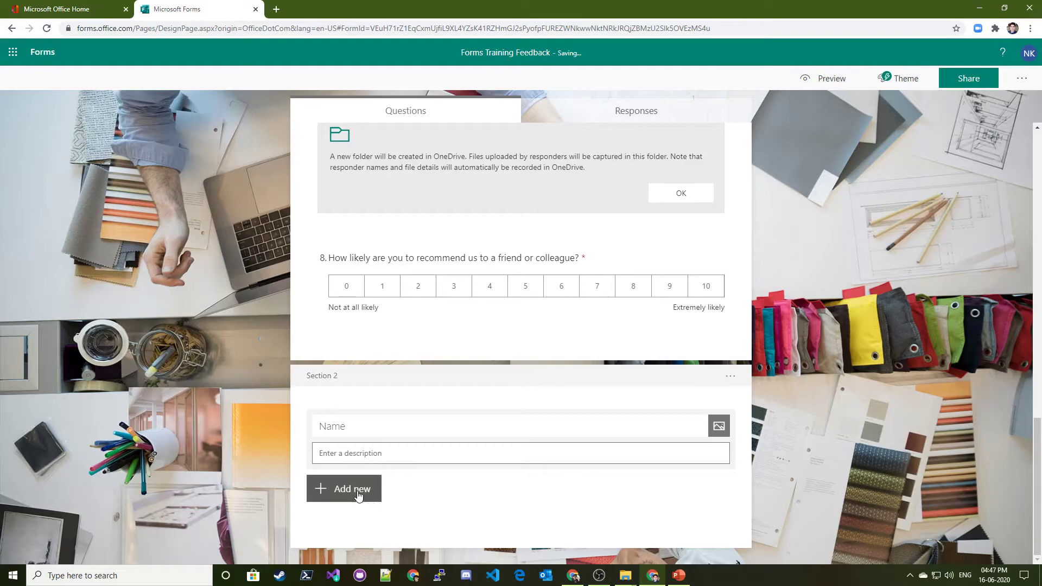
Add text question 9 titled 'Email ID' under the Name section
left_click(347, 489)
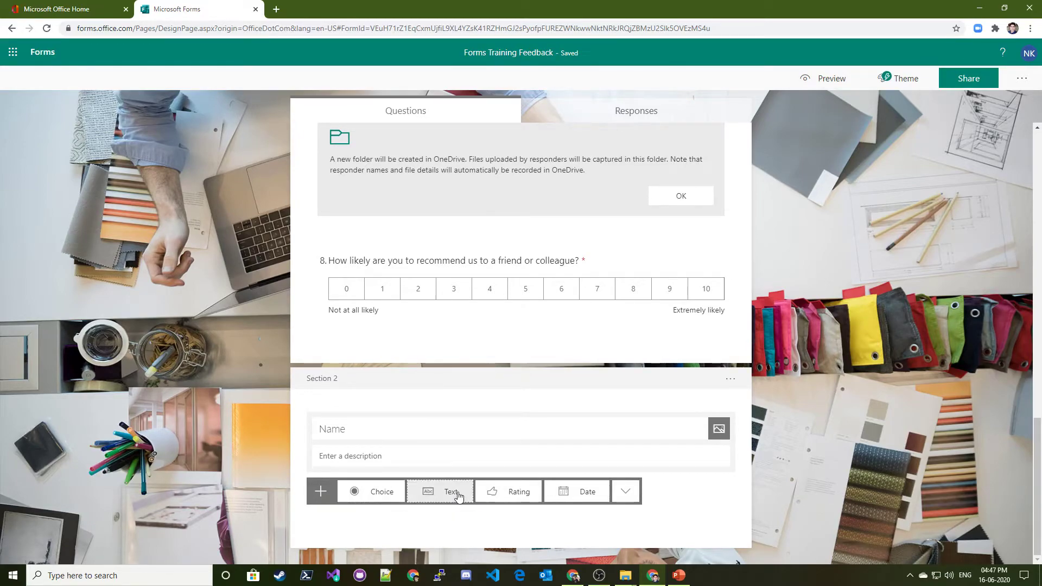
left_click(449, 494)
type("Ea")
type("ail ID")
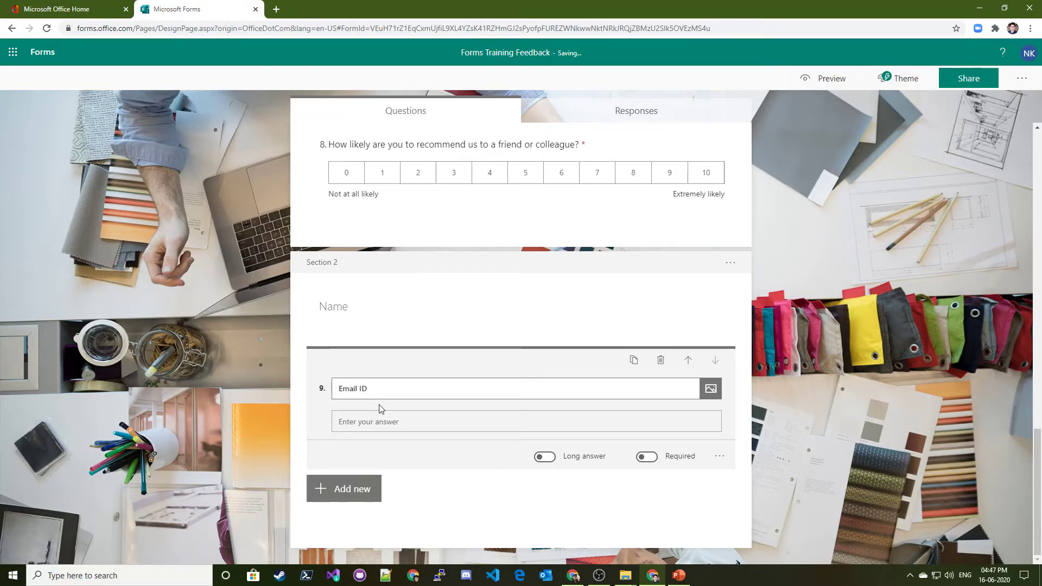
left_click(200, 327)
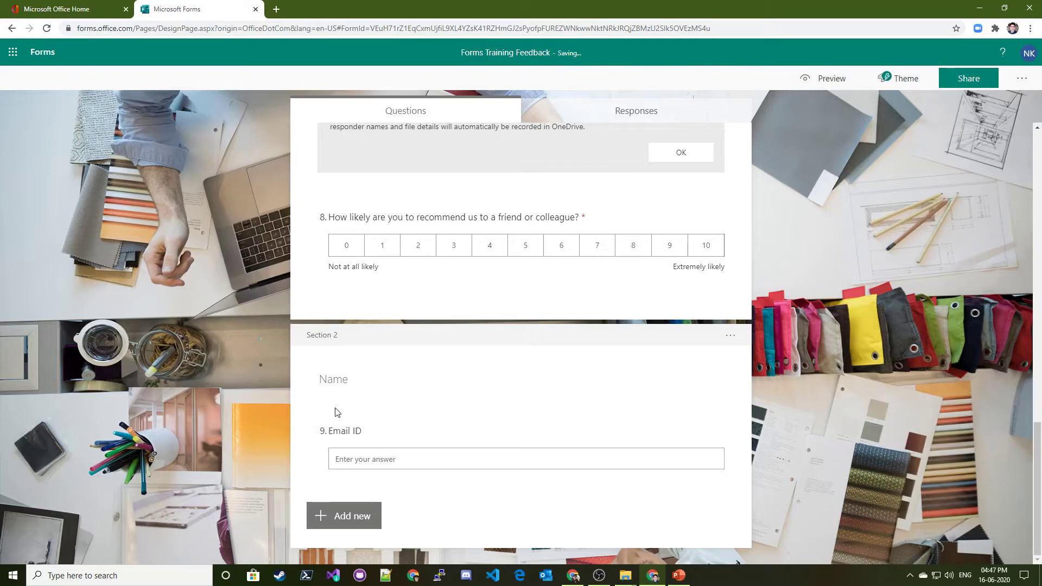
left_click(332, 441)
left_click(229, 399)
scroll(400, 372, "up", 6)
scroll(402, 361, "up", 10)
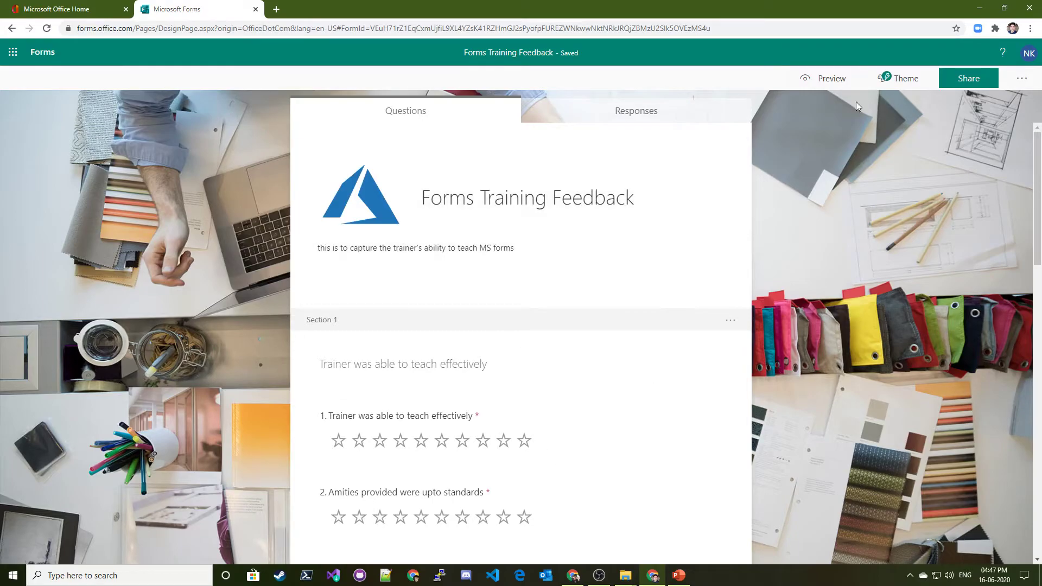
left_click(831, 78)
scroll(602, 274, "down", 2)
scroll(632, 263, "down", 10)
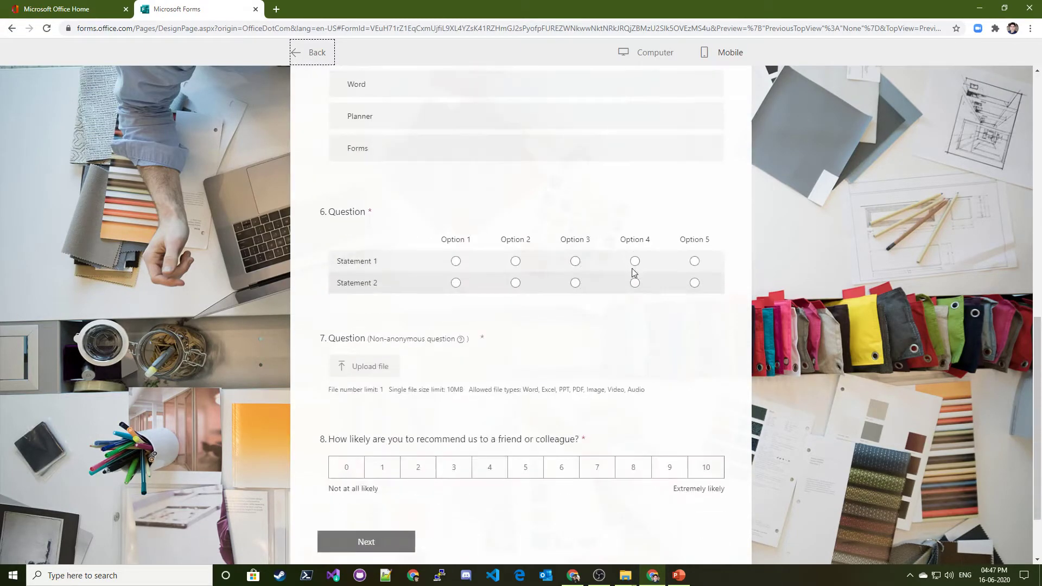
scroll(626, 288, "up", 12)
left_click(524, 334)
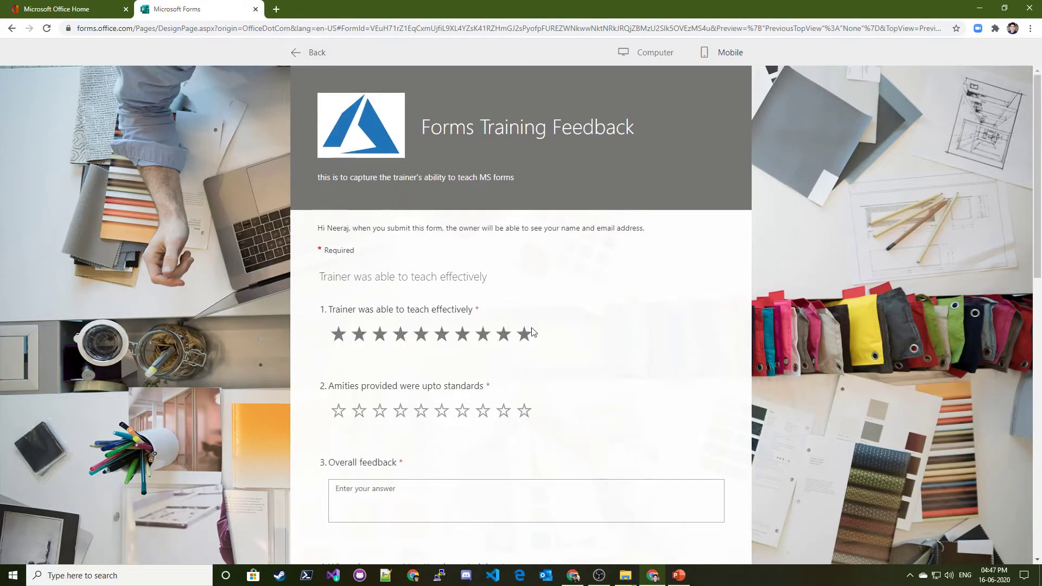
left_click(504, 411)
left_click(524, 411)
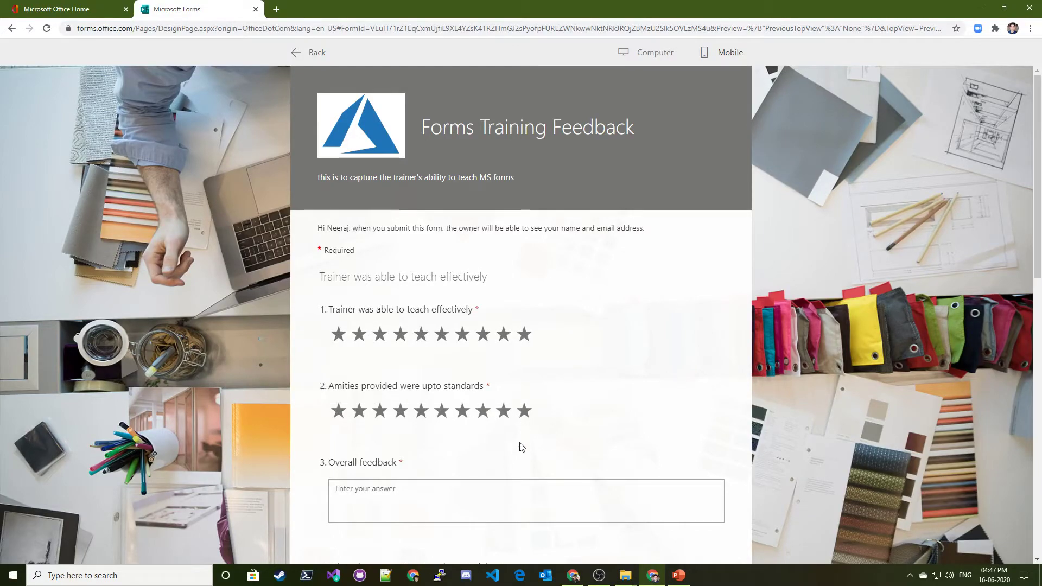
scroll(519, 445, "down", 5)
scroll(827, 263, "up", 5)
scroll(554, 363, "down", 2)
scroll(507, 289, "up", 2)
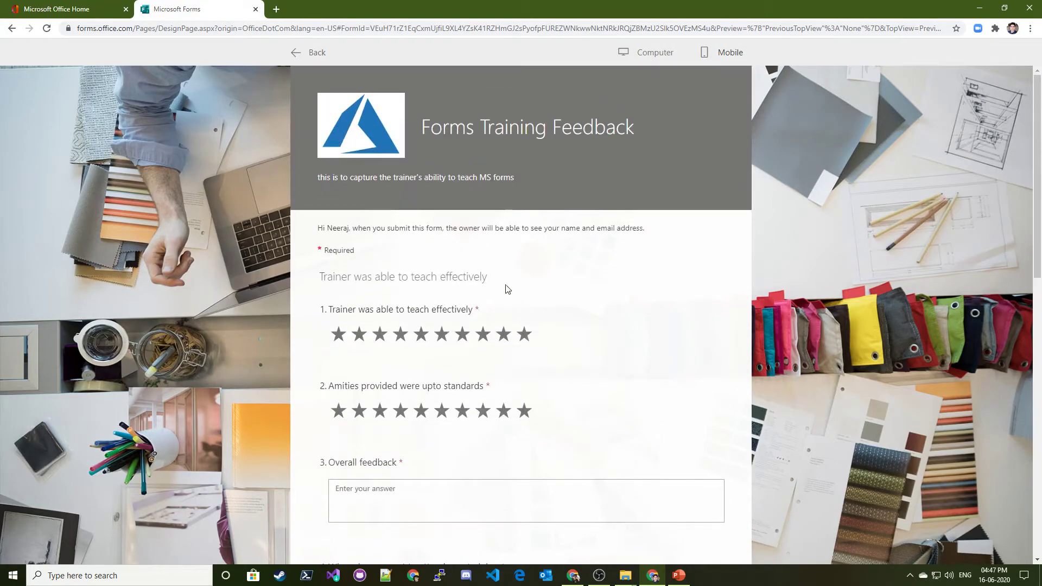
triple_click(462, 124)
scroll(529, 261, "down", 13)
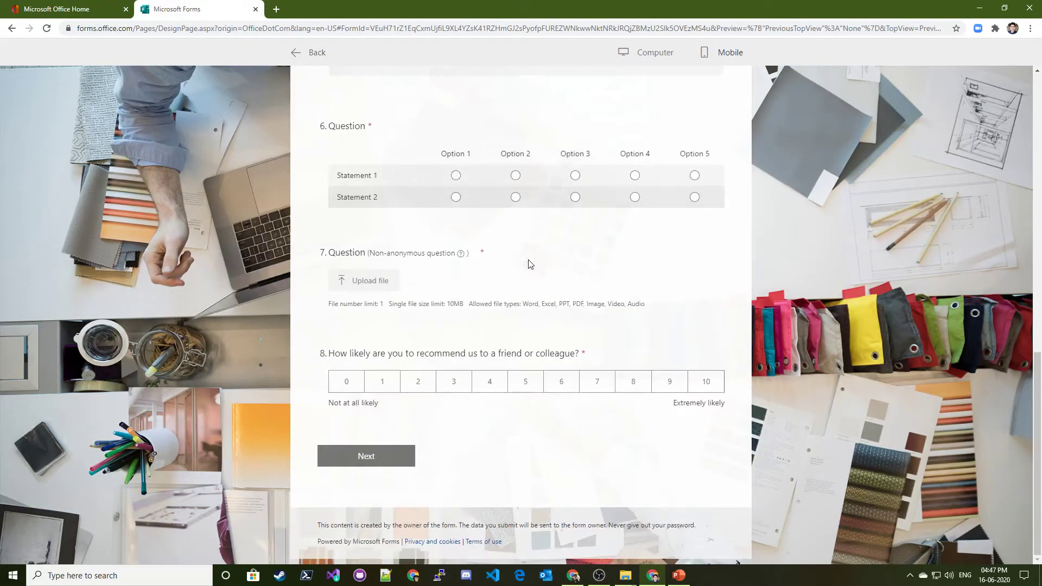
scroll(521, 299, "up", 13)
double_click(494, 150)
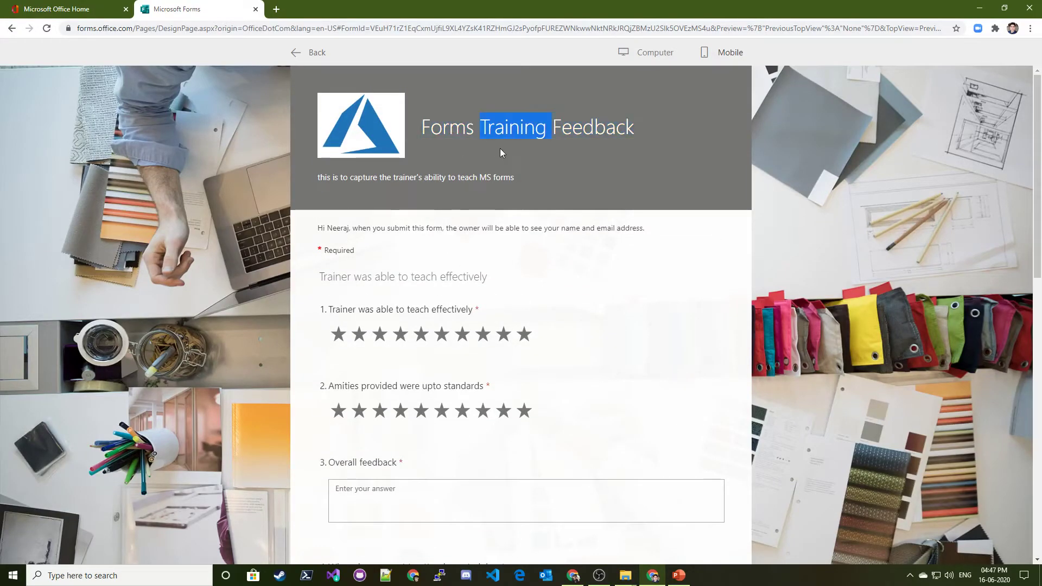
left_click(721, 54)
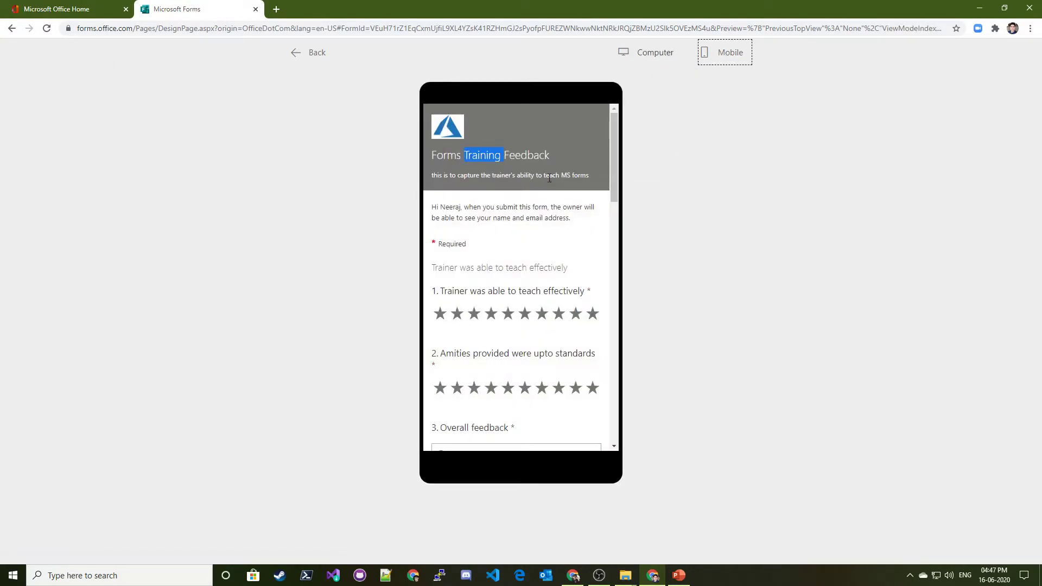
scroll(522, 255, "down", 20)
scroll(522, 282, "up", 12)
scroll(521, 282, "up", 10)
left_click(310, 54)
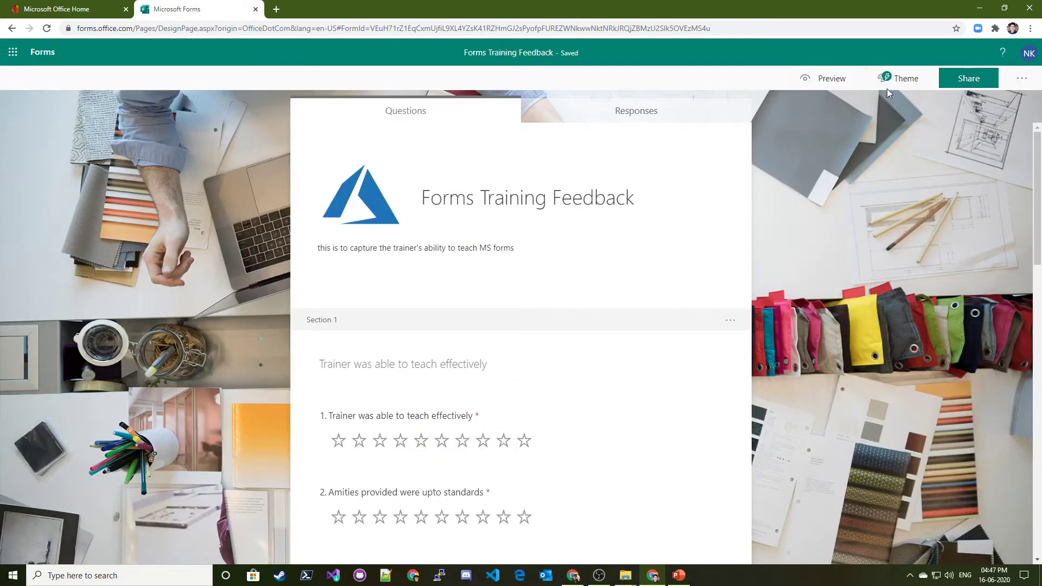
Copy the survey's response link from the Share options
left_click(976, 79)
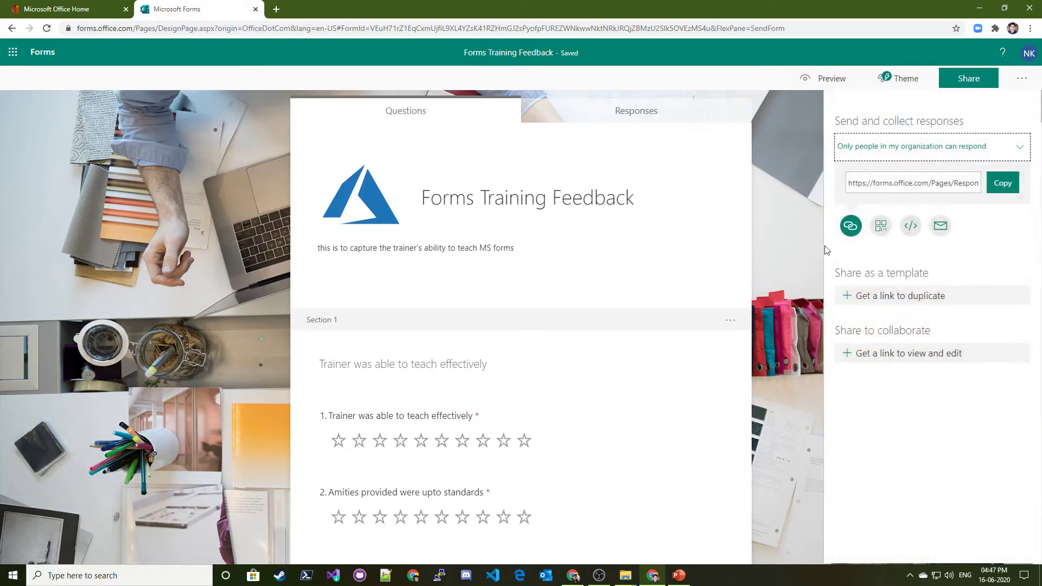
left_click(1003, 185)
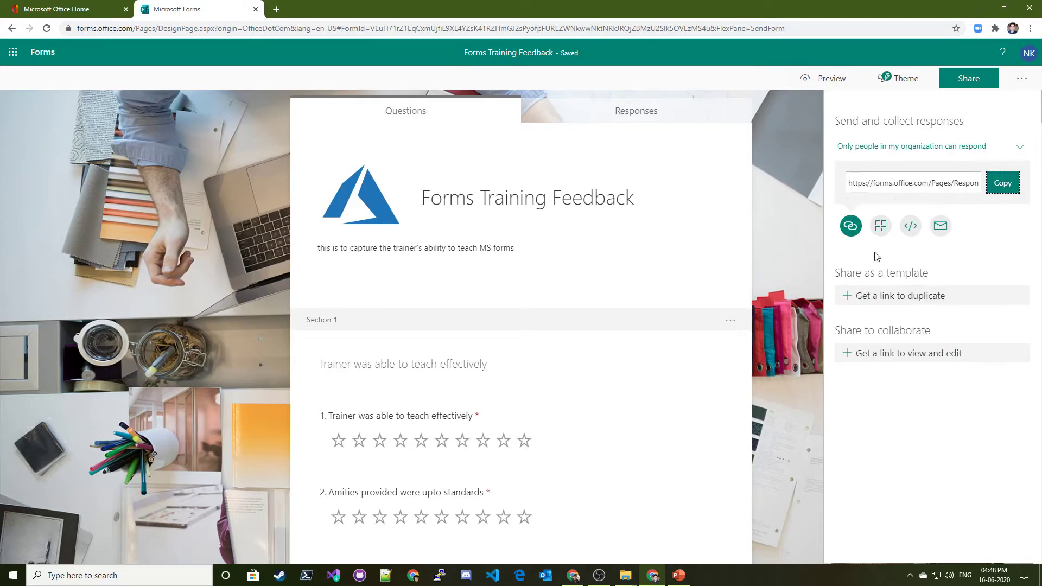
left_click(941, 227)
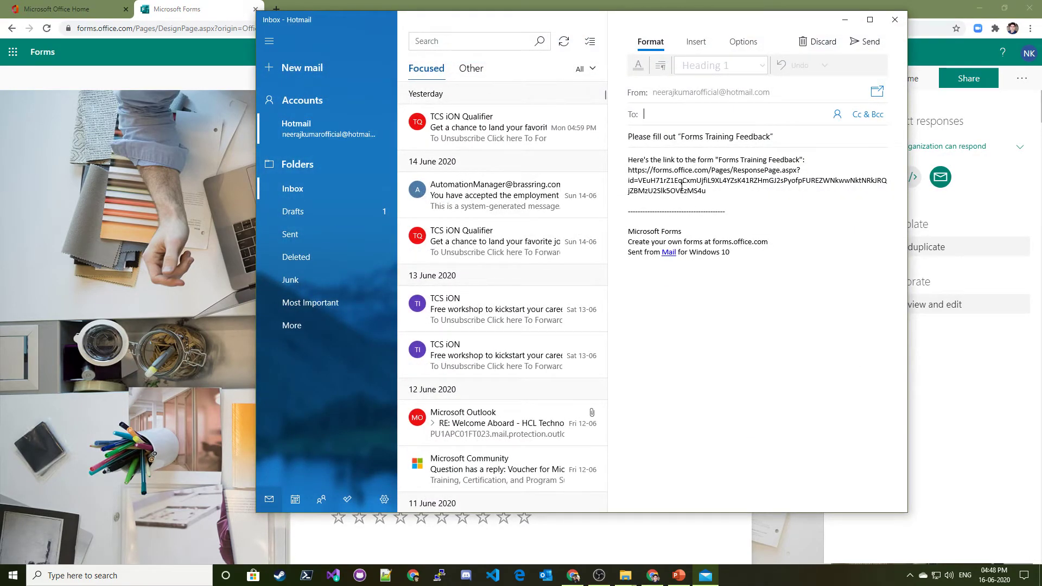
left_click(895, 19)
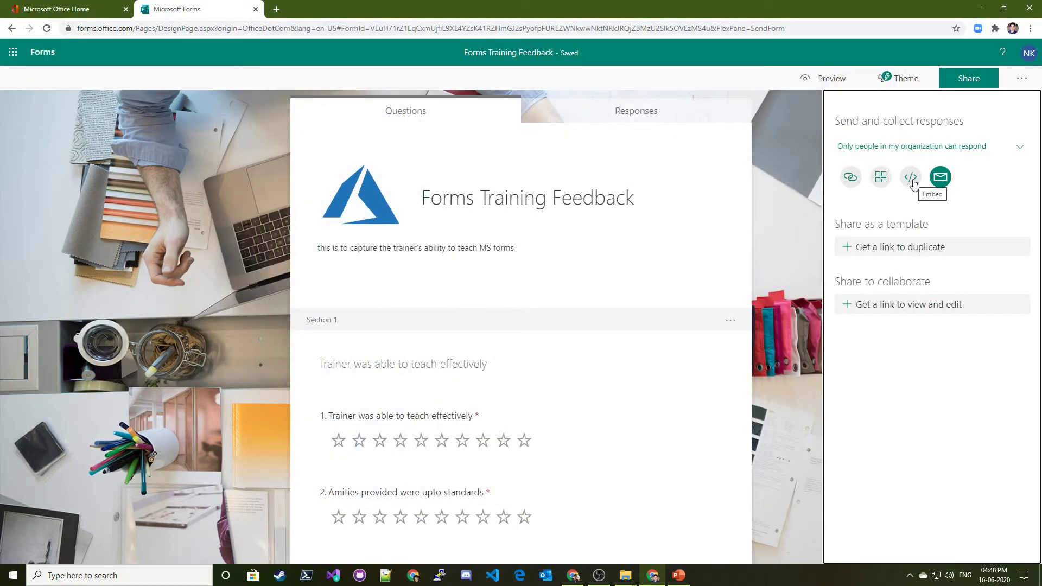
left_click(882, 183)
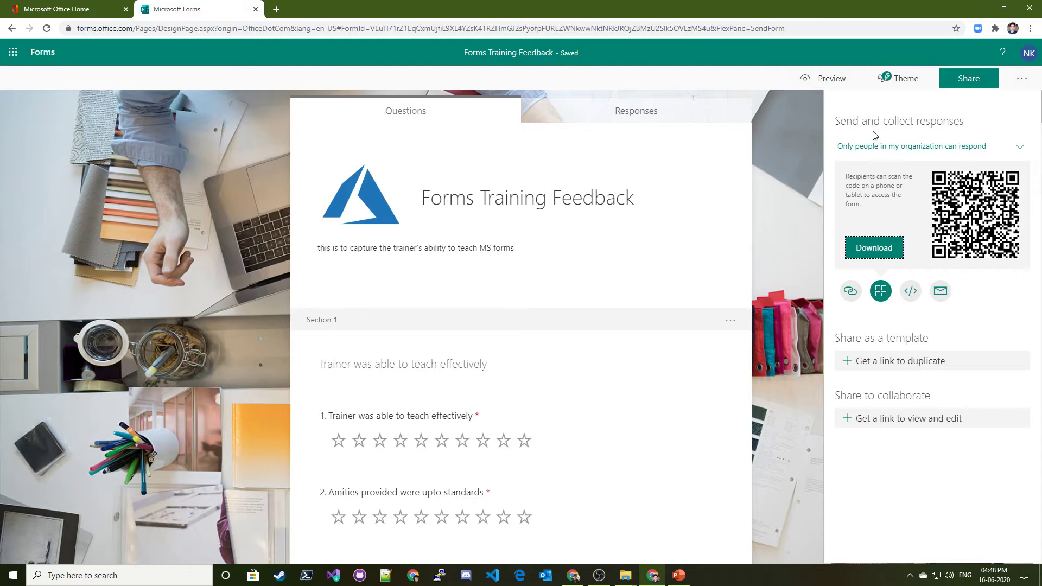
Re-copy the survey's response link and start a new Chrome incognito window
left_click(969, 78)
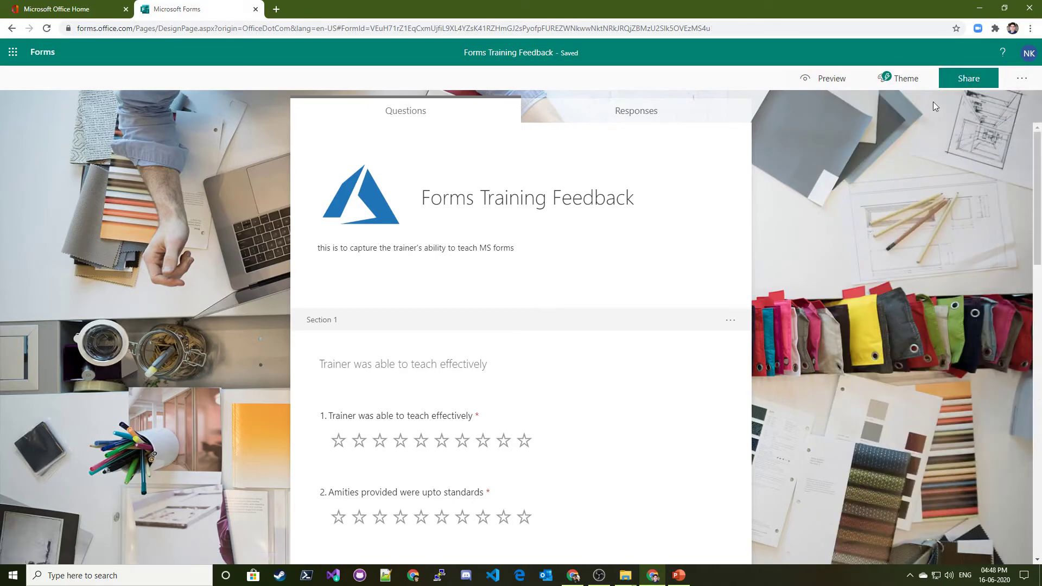
left_click(969, 78)
left_click(1003, 183)
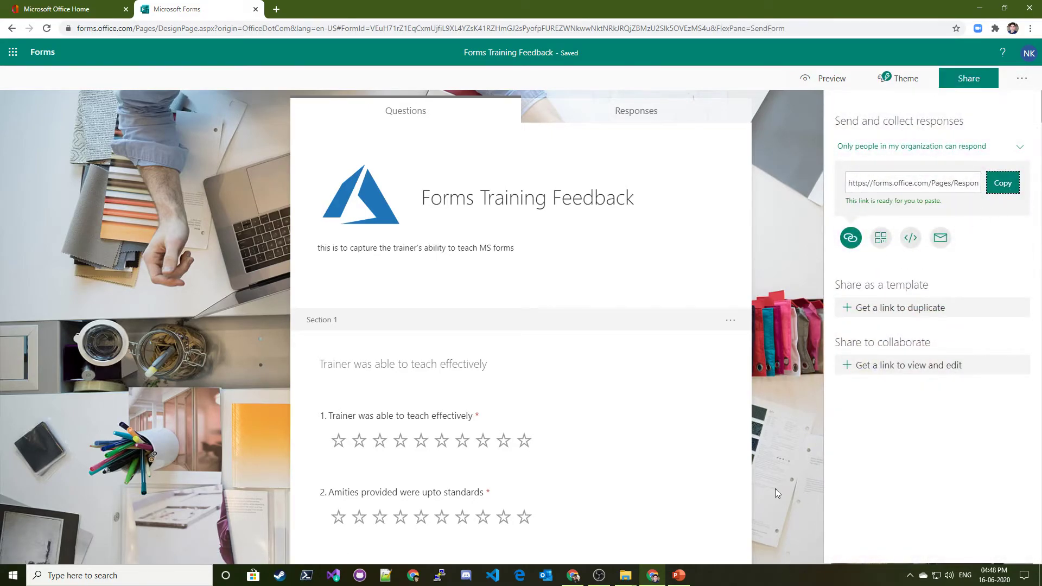
left_click(1030, 28)
Open an incognito window and paste the copied survey link to open it
left_click(956, 70)
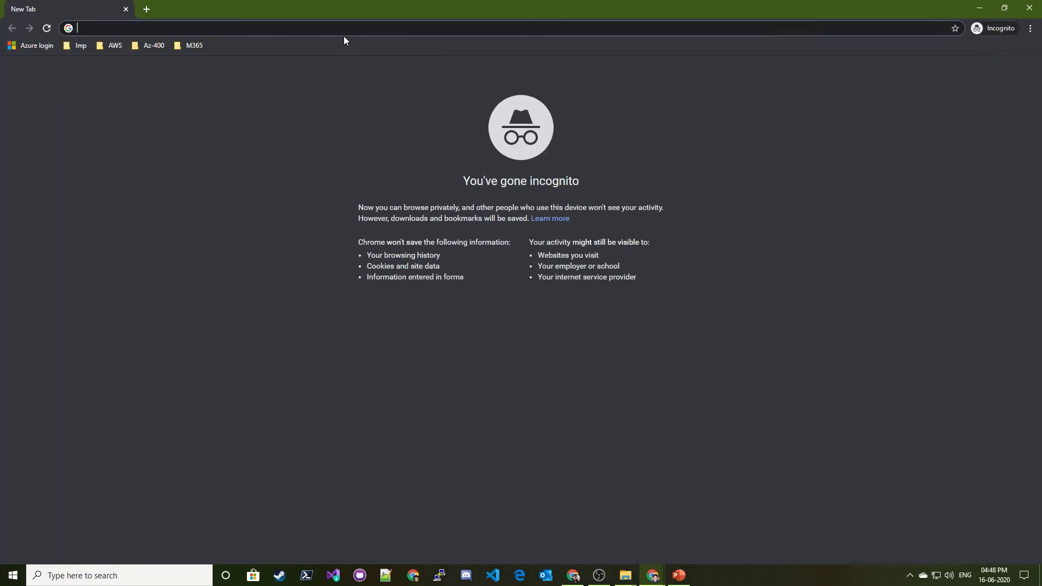
right_click(318, 34)
left_click(361, 121)
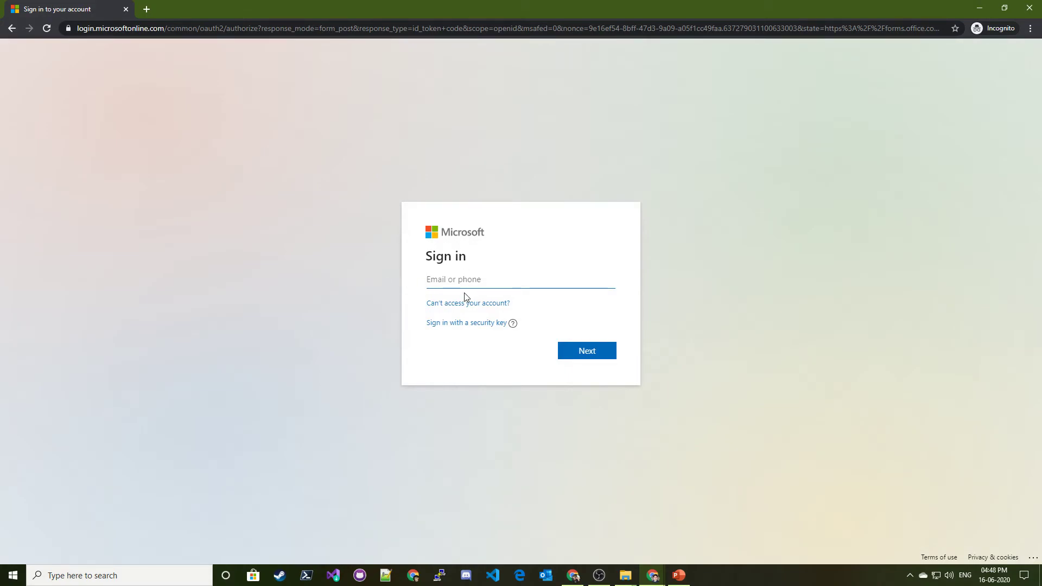
Sign in with the account e-mail and password, choosing to stay signed in
key("Return")
type("•")
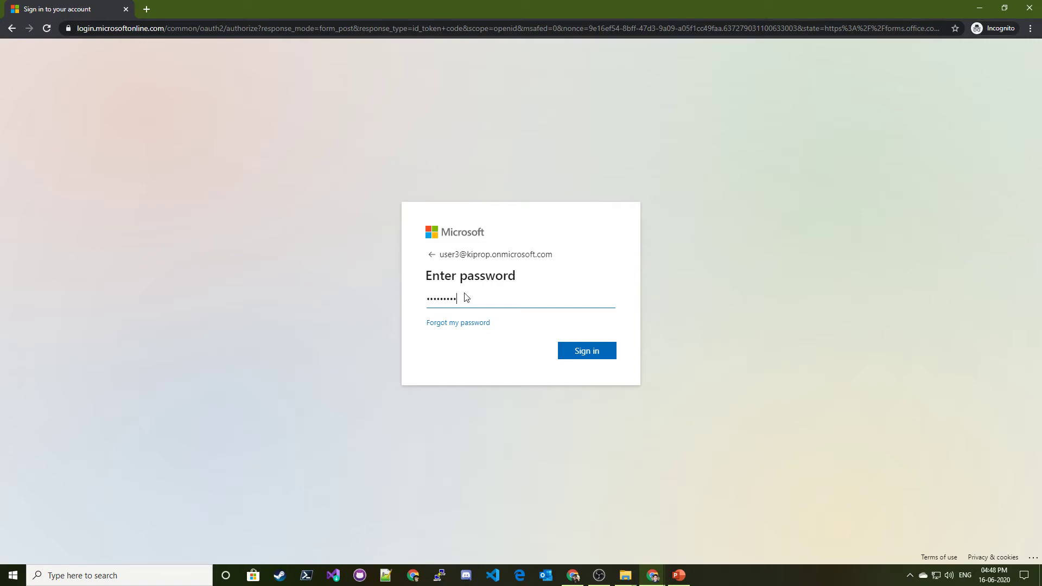
type("••••••••")
key("Return")
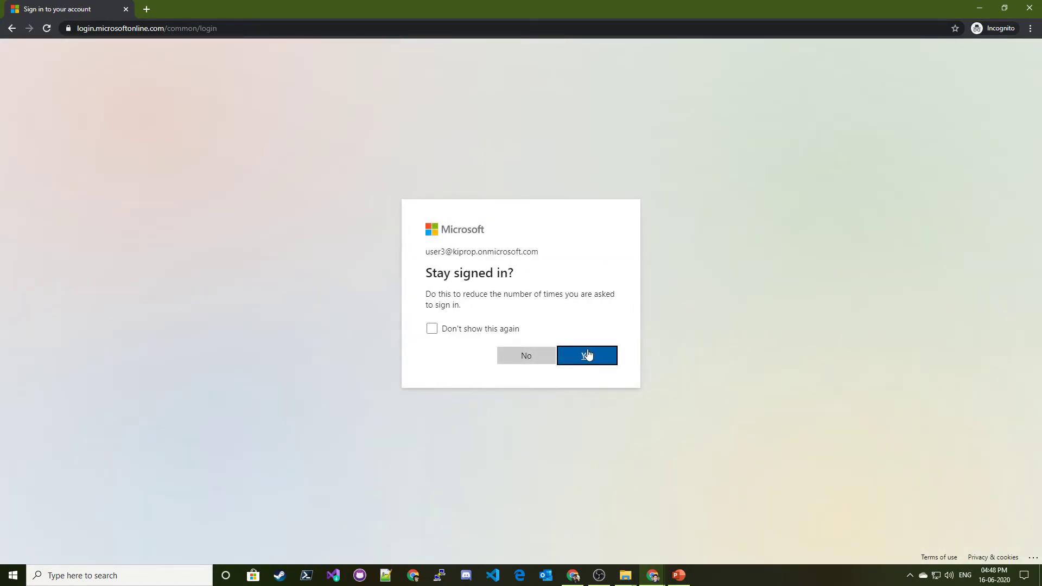
left_click(589, 355)
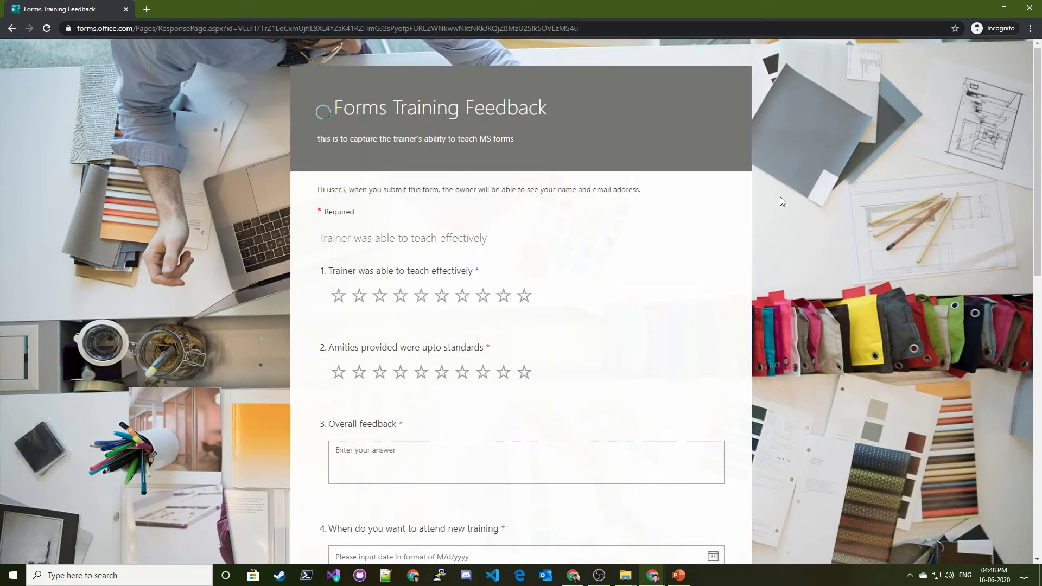
Give the first two questions ten stars and enter the overall training feedback
left_click(525, 296)
left_click(525, 372)
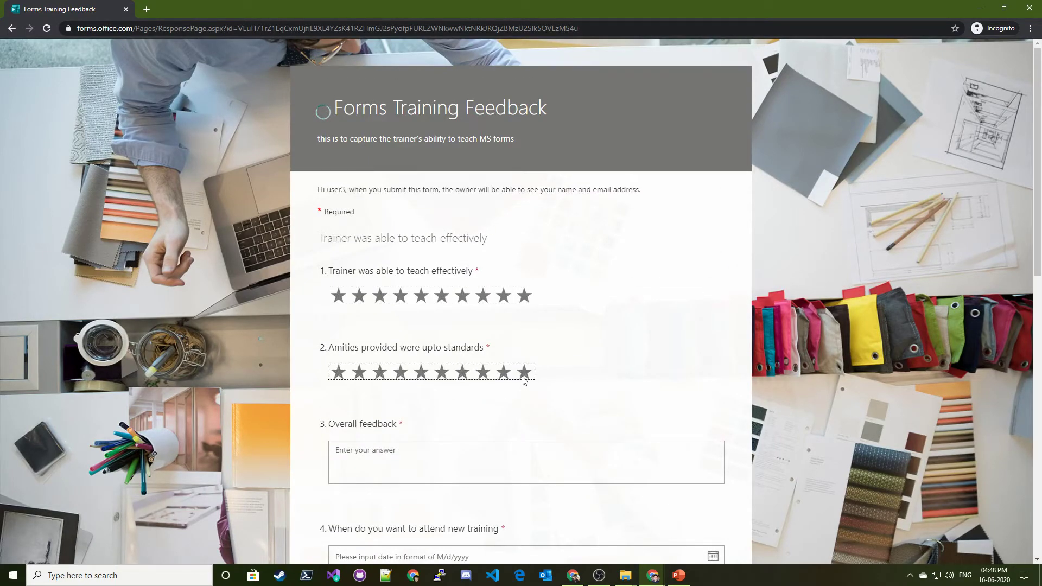
scroll(516, 380, "down", 3)
left_click(445, 289)
type("sfas")
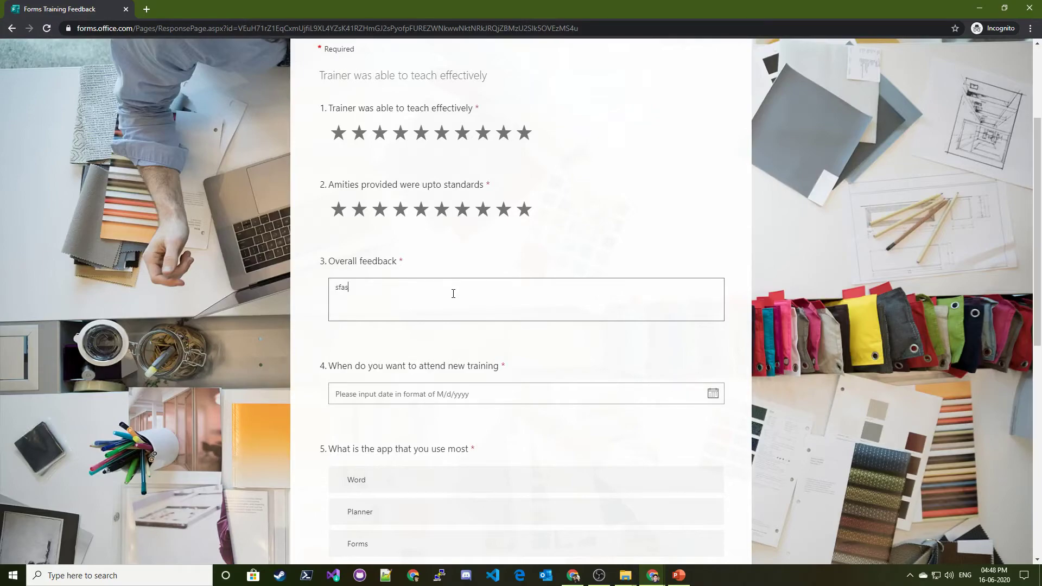
key("BackSpace")
key("BackSpace")
type("gre")
scroll(596, 186, "down", 5)
scroll(723, 246, "up", 3)
Set the training date to June 20, 2020 and rank Forms first
left_click(712, 285)
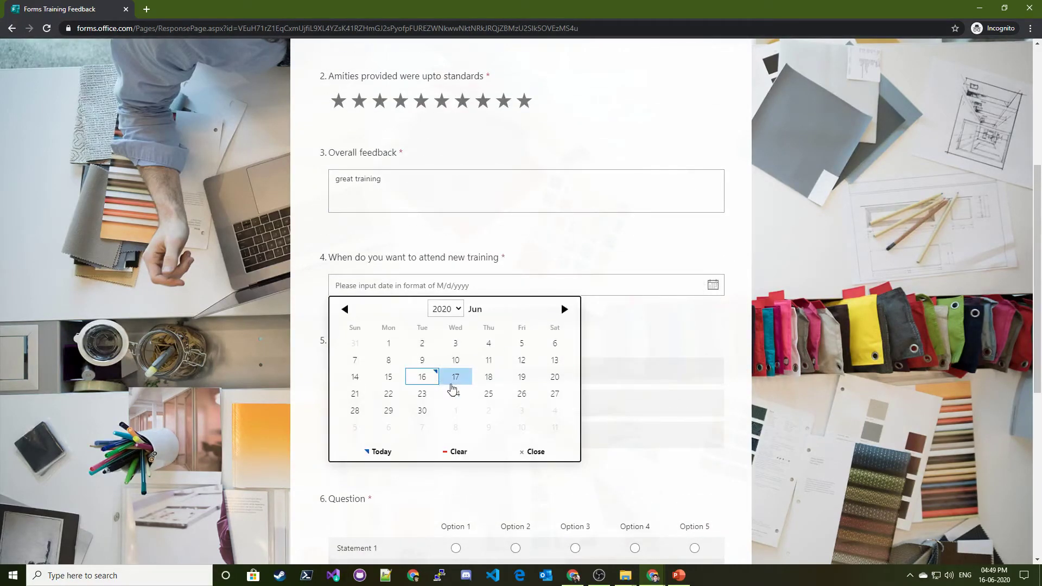
left_click(554, 378)
scroll(544, 332, "down", 6)
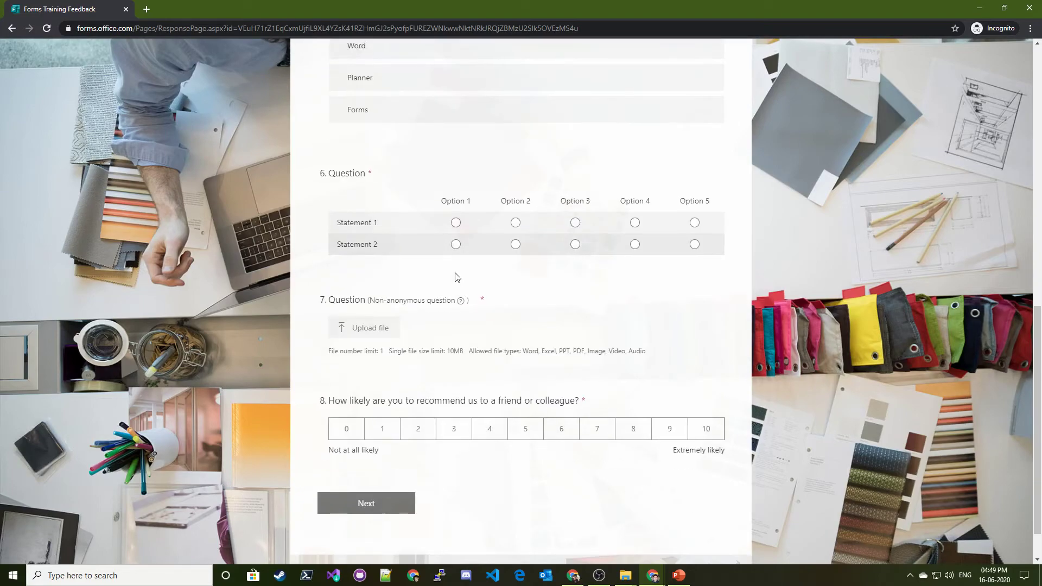
scroll(524, 279, "up", 3)
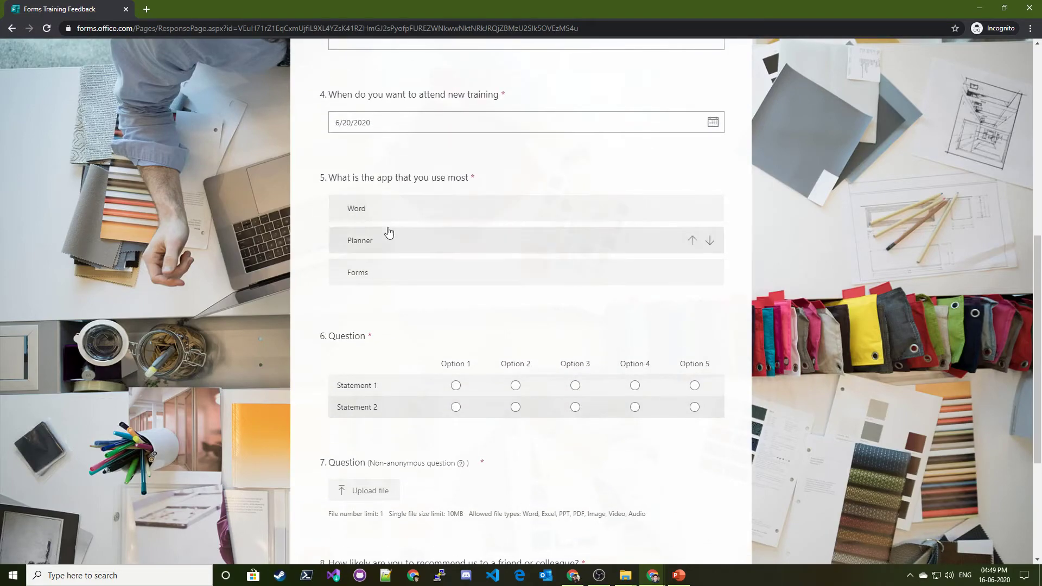
left_click(368, 277)
scroll(592, 337, "down", 1)
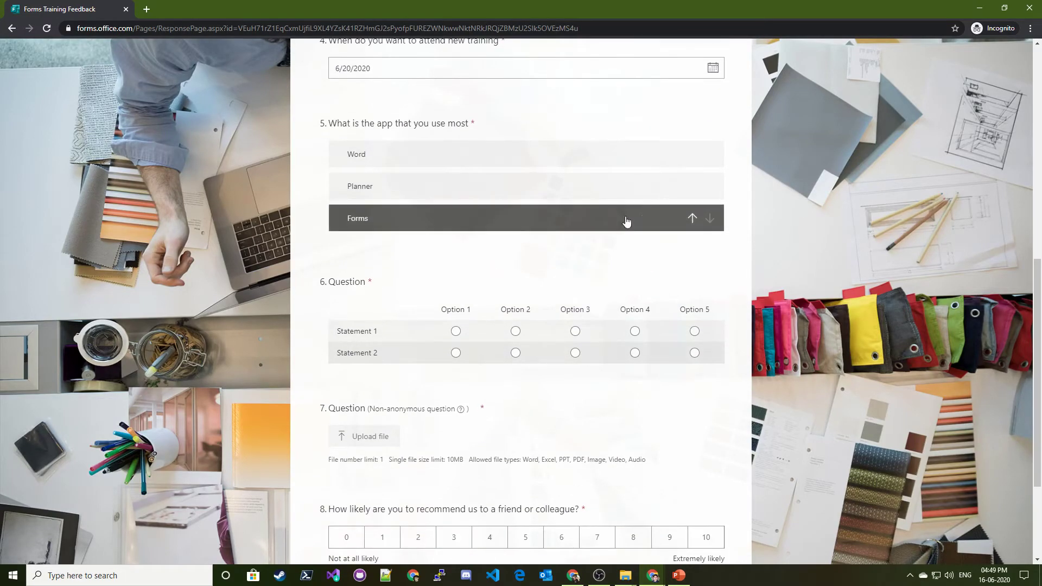
left_click(692, 273)
left_click(692, 186)
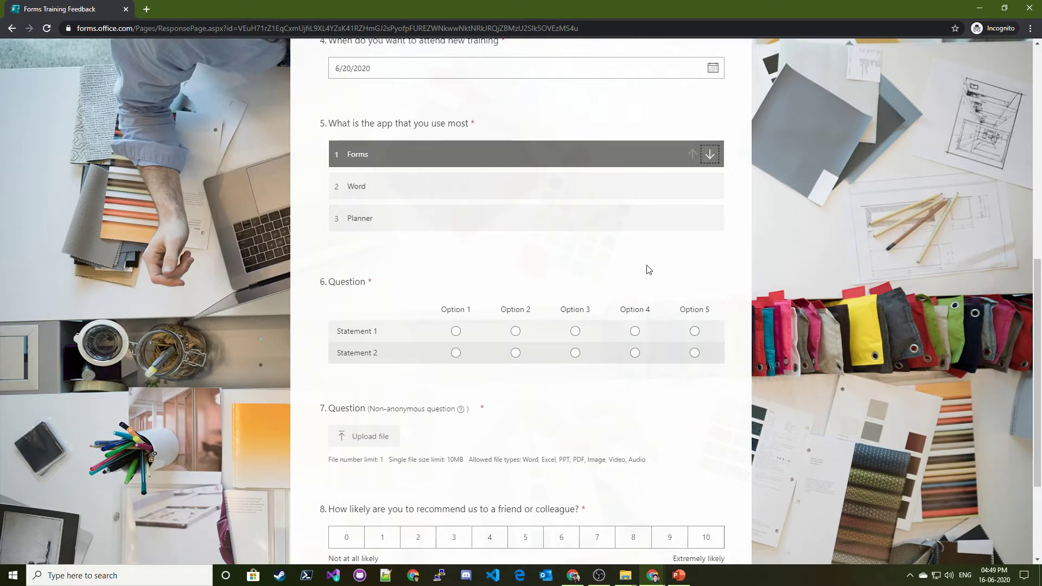
Choose Option 1 and Option 2 for the statements, upload download.png, rate 10, and continue
scroll(597, 266, "down", 3)
left_click(456, 174)
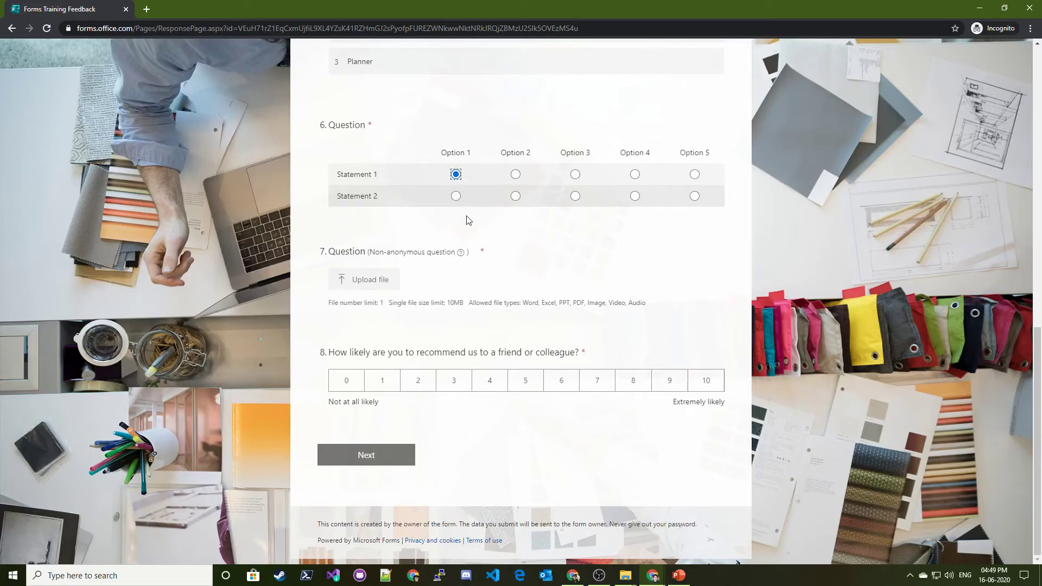
left_click(525, 215)
left_click(380, 284)
left_click(186, 181)
double_click(186, 181)
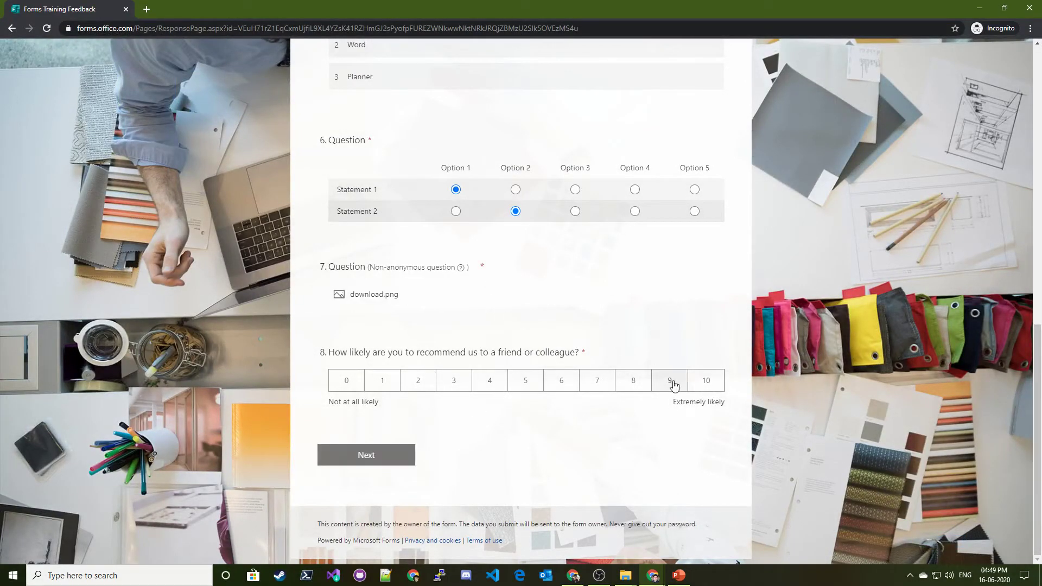
left_click(706, 381)
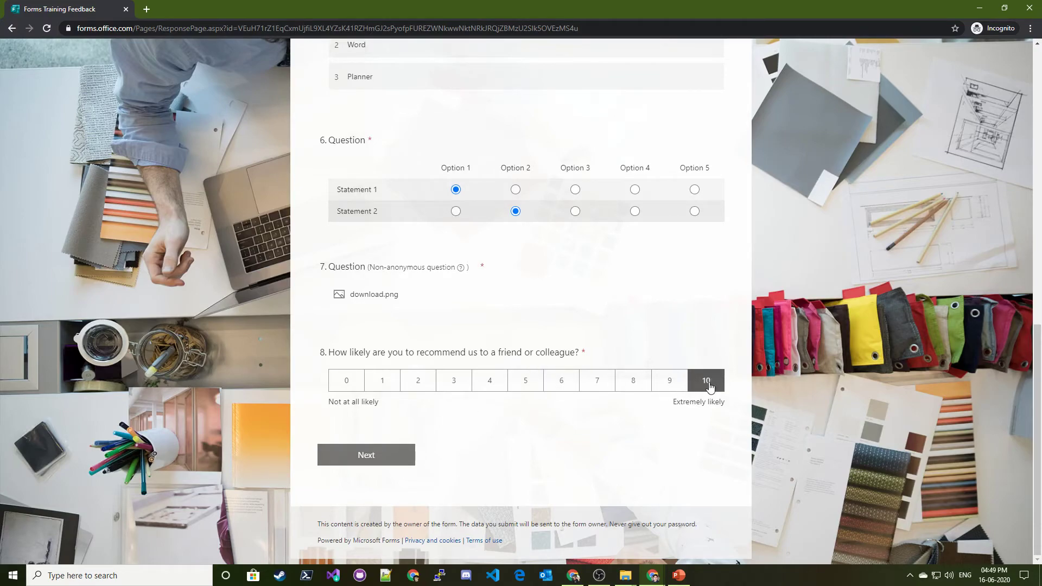
left_click(399, 462)
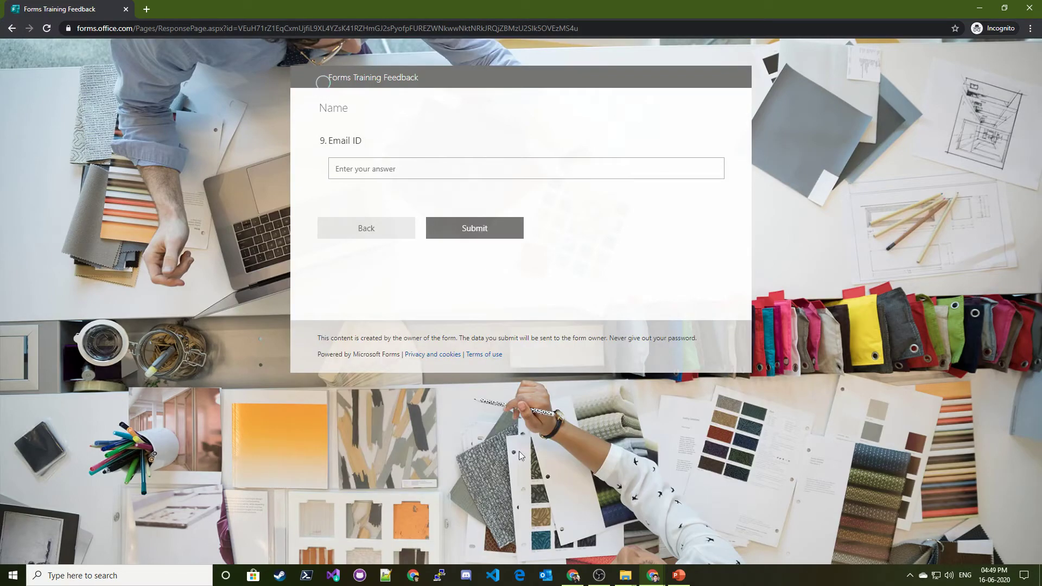
Enter an e-mail address in the Email ID field and submit the survey
left_click(404, 169)
type("neeraj@test.com")
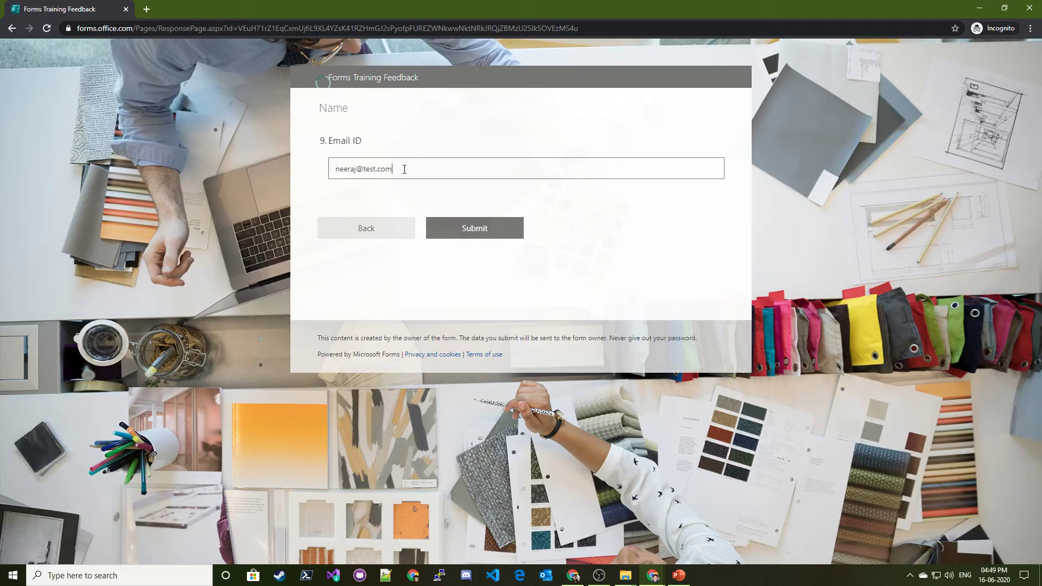
left_click(476, 237)
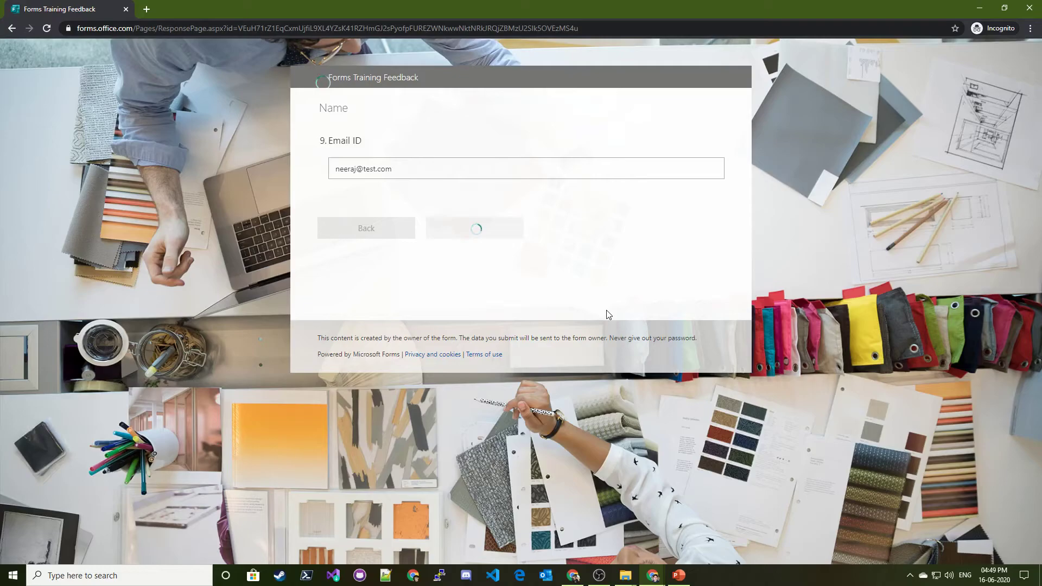
Leave the submission confirmation and return to the form's design window
triple_click(341, 191)
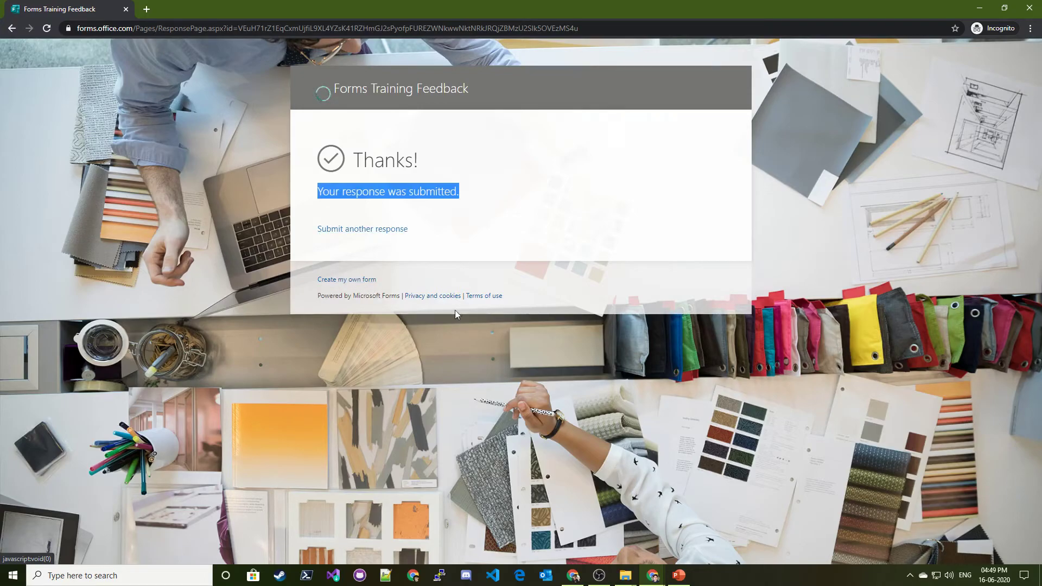
left_click(750, 492)
mouse_move(654, 574)
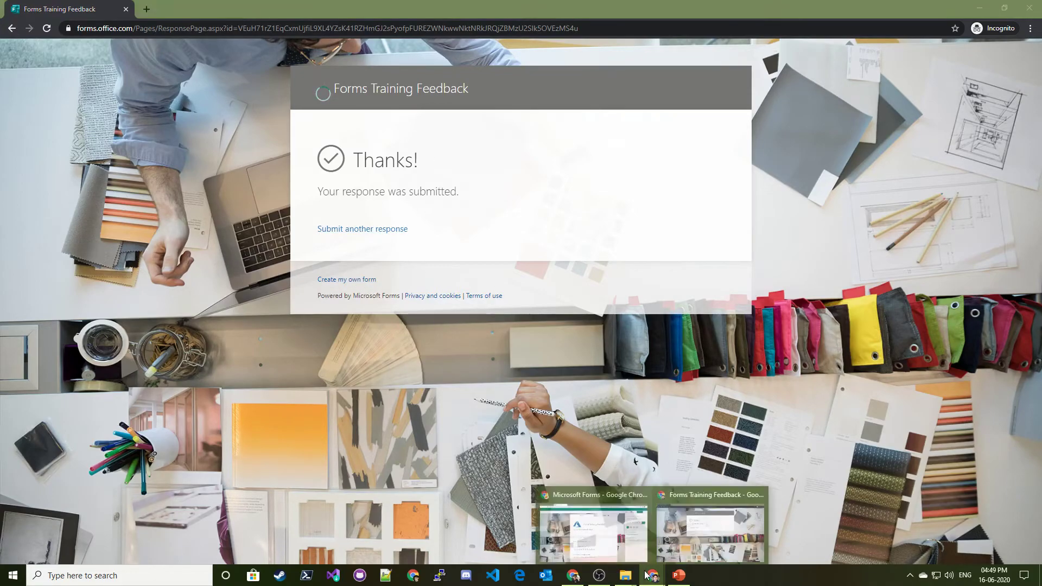
left_click(602, 537)
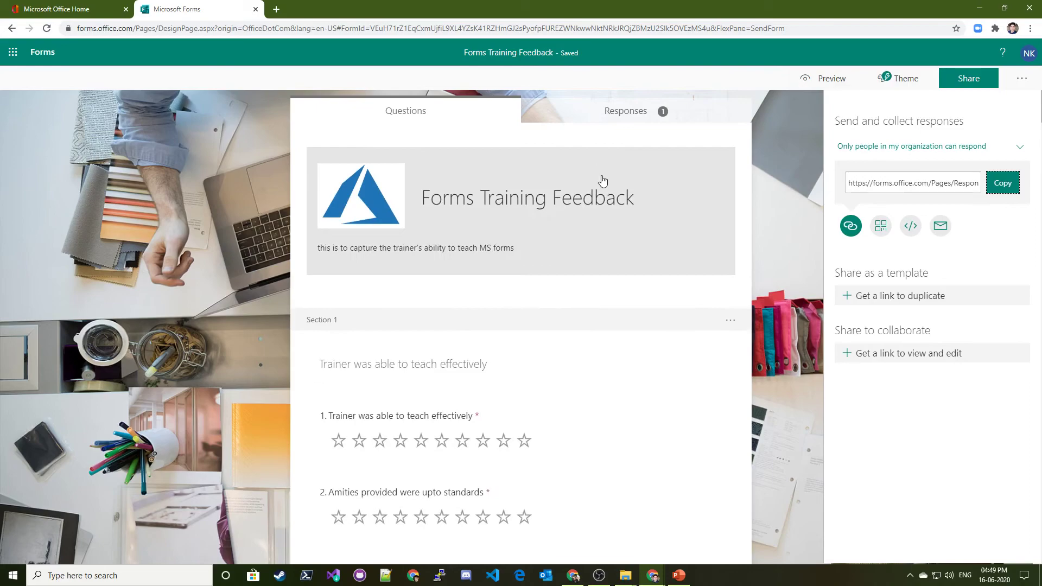
Scroll through the question summaries on the Responses tab
left_click(662, 114)
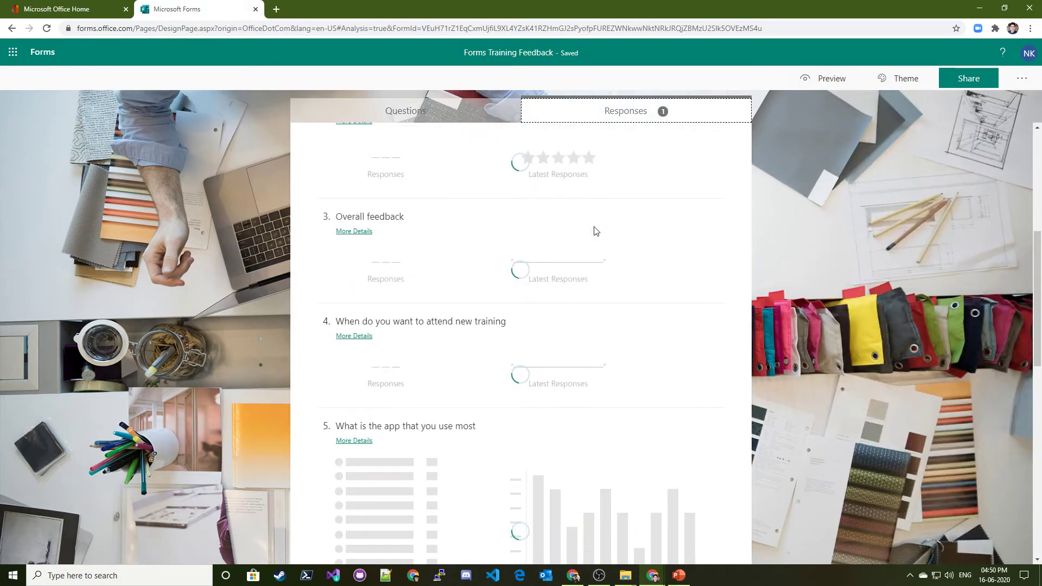
scroll(537, 274, "down", 3)
scroll(532, 263, "up", 3)
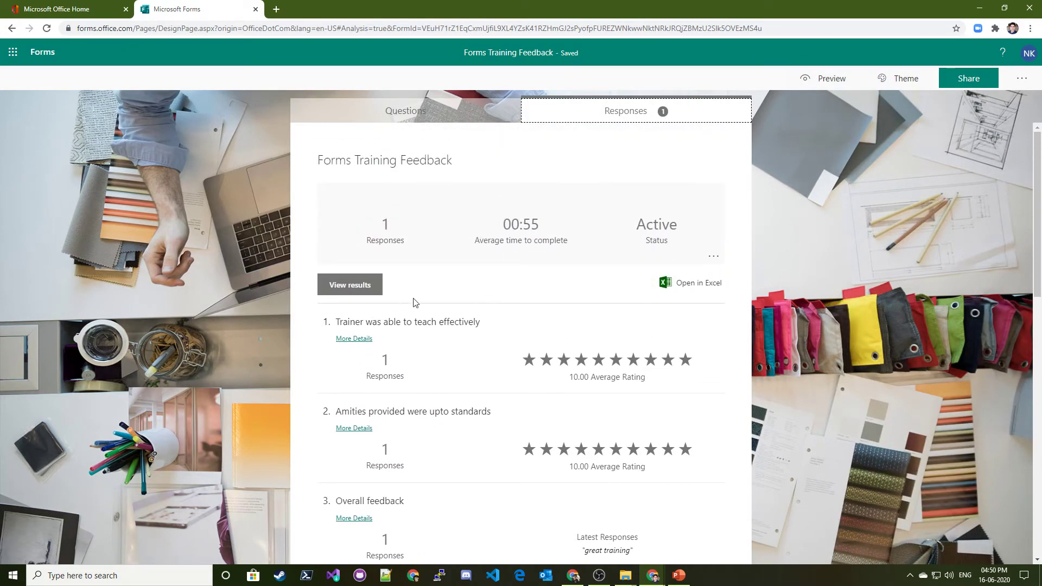
scroll(416, 301, "down", 2)
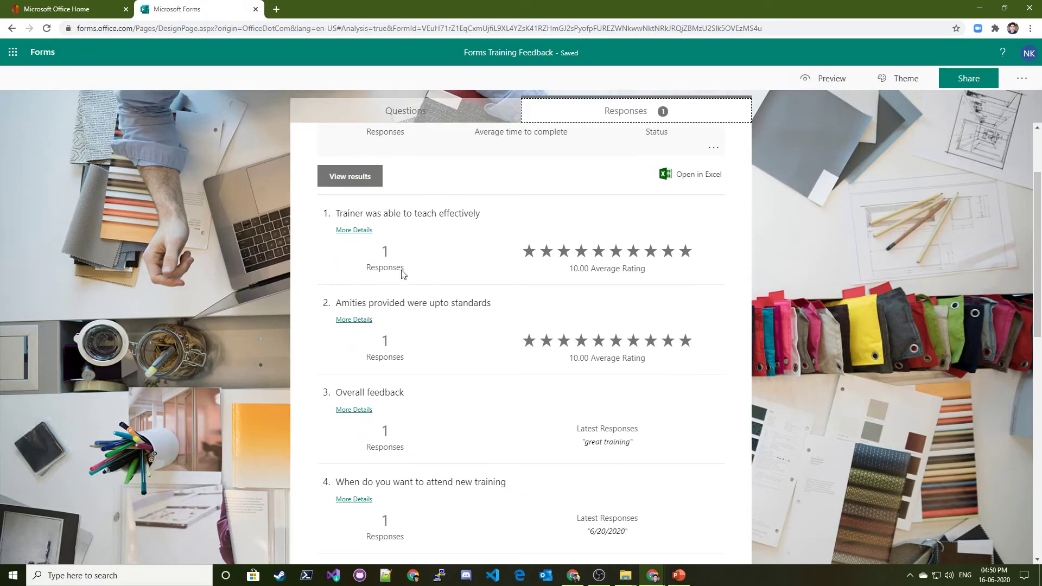
scroll(540, 270, "down", 10)
scroll(578, 312, "up", 4)
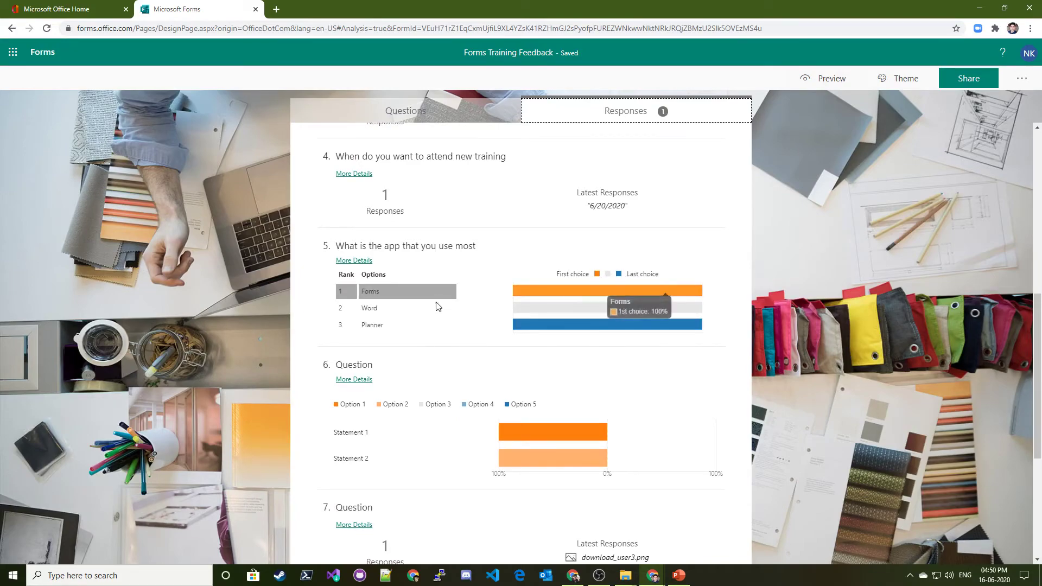
scroll(607, 342, "down", 4)
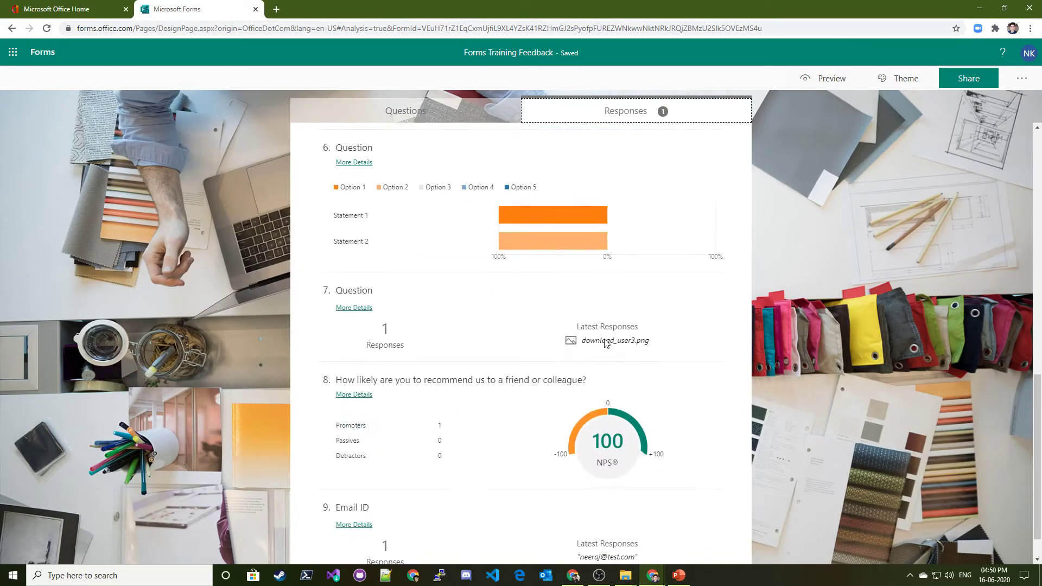
scroll(606, 342, "down", 1)
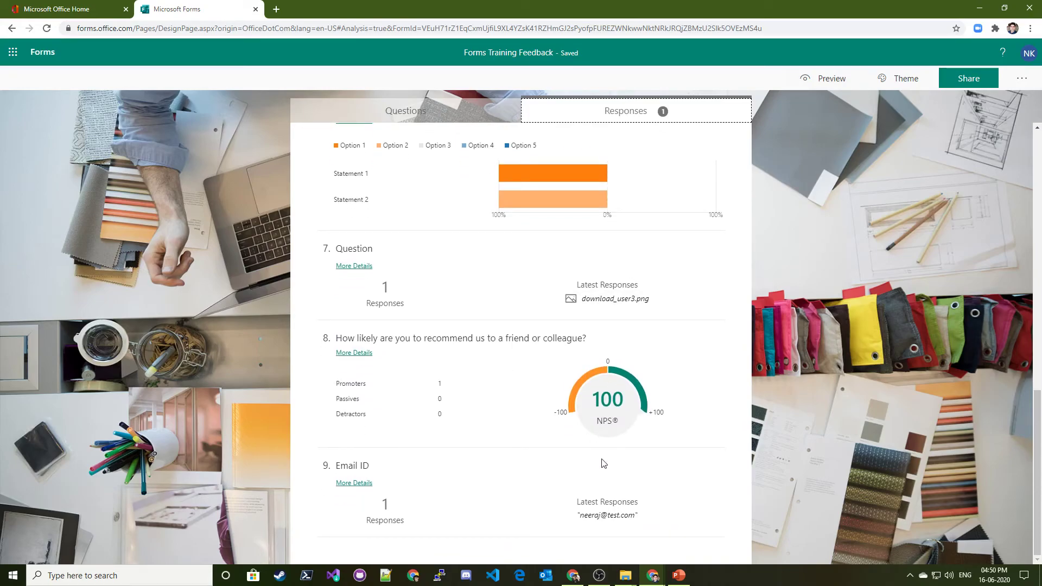
Check the Email ID responses, then open View results for respondent 1
triple_click(605, 515)
left_click_drag(378, 532, 480, 524)
left_click(481, 525)
scroll(611, 379, "up", 15)
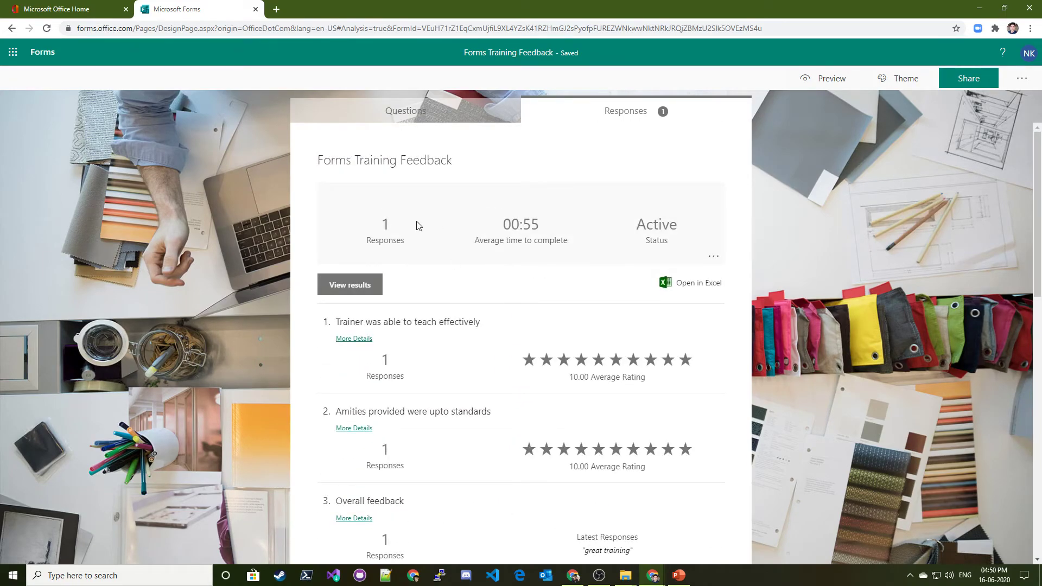
left_click(350, 284)
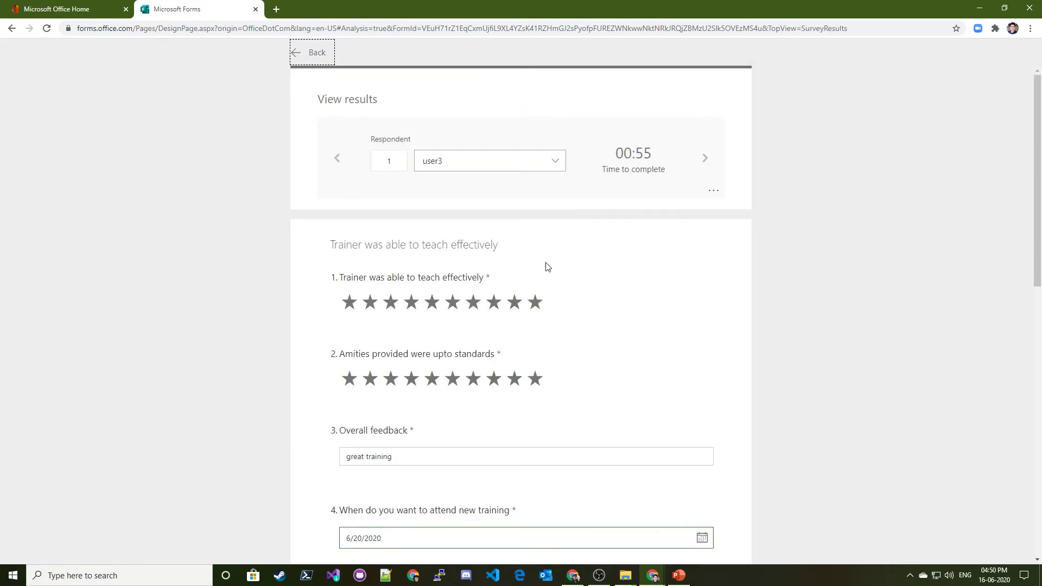
Inspect respondent 1's 00:55 completion time, respondent list and response options, then go back
scroll(548, 274, "down", 10)
scroll(550, 298, "up", 10)
left_click(525, 166)
left_click(526, 166)
double_click(633, 154)
left_click(651, 184)
left_click_drag(666, 170, 601, 170)
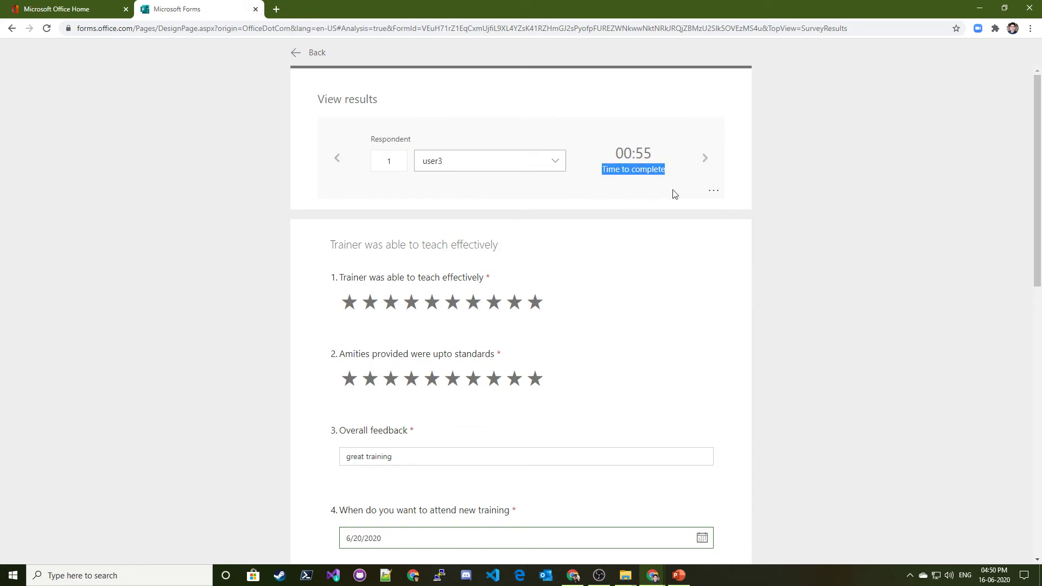
left_click(714, 191)
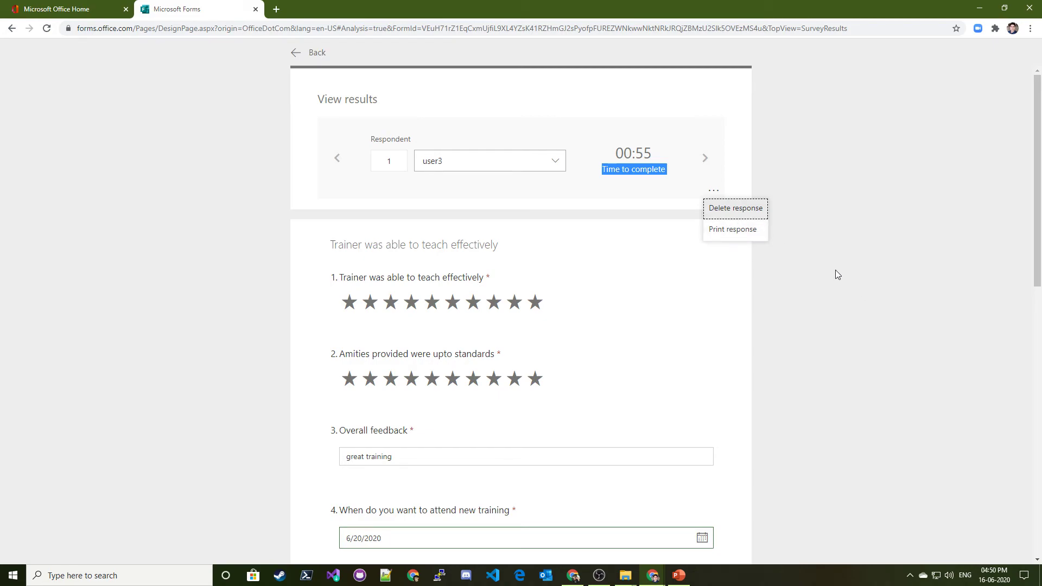
left_click(307, 54)
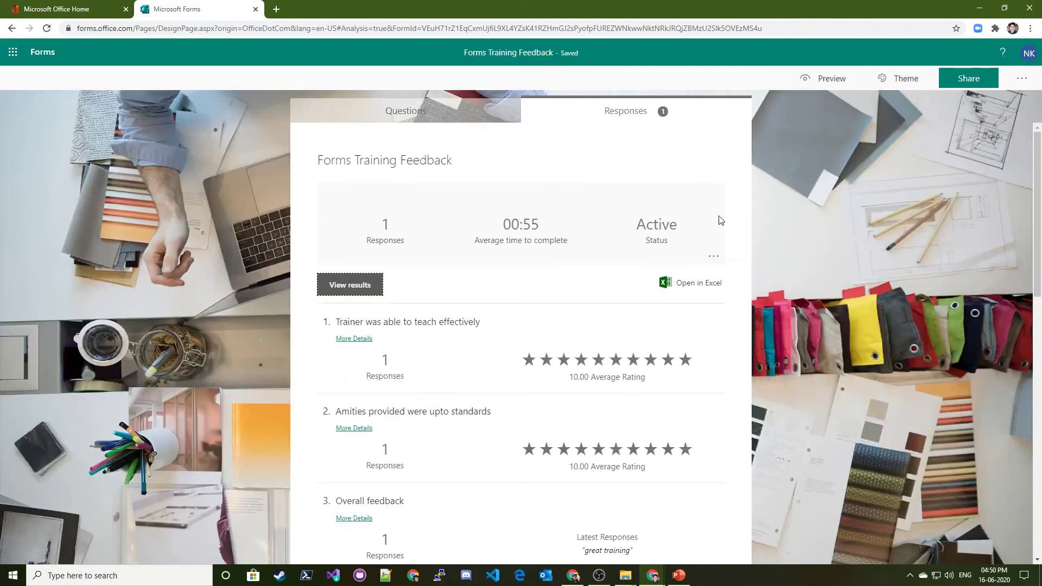
Export the survey responses to an Excel workbook and view the downloads
left_click(688, 292)
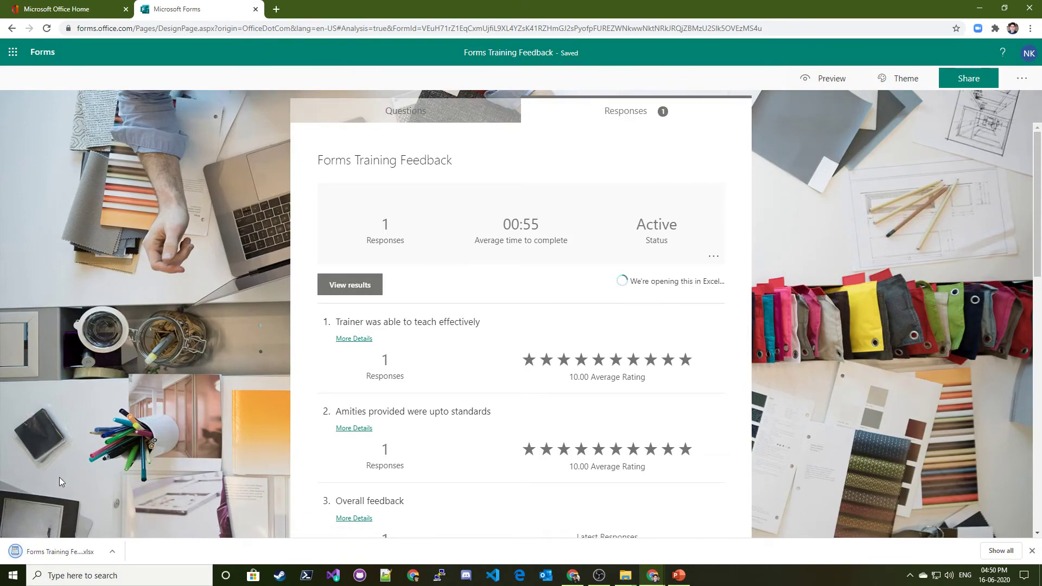
right_click(54, 553)
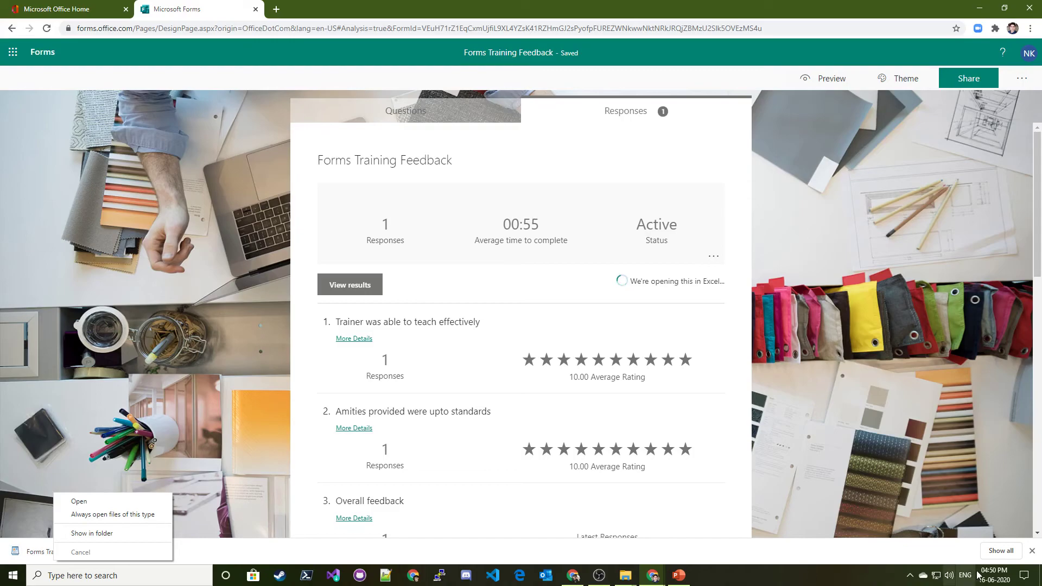
left_click(1001, 551)
Open Forms Training Feedback.xlsx from its folder with Excel
left_click(416, 157)
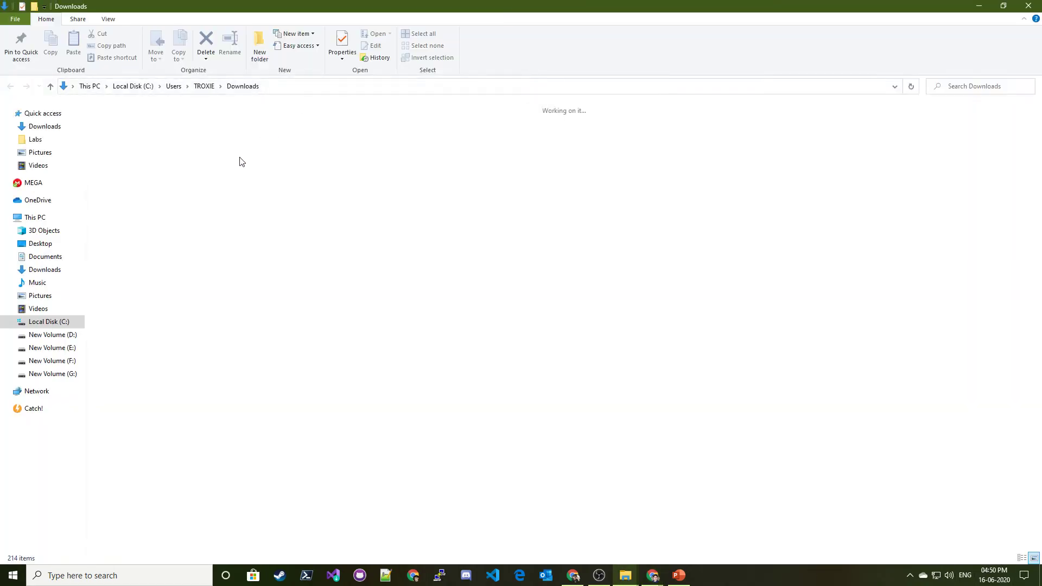
right_click(129, 152)
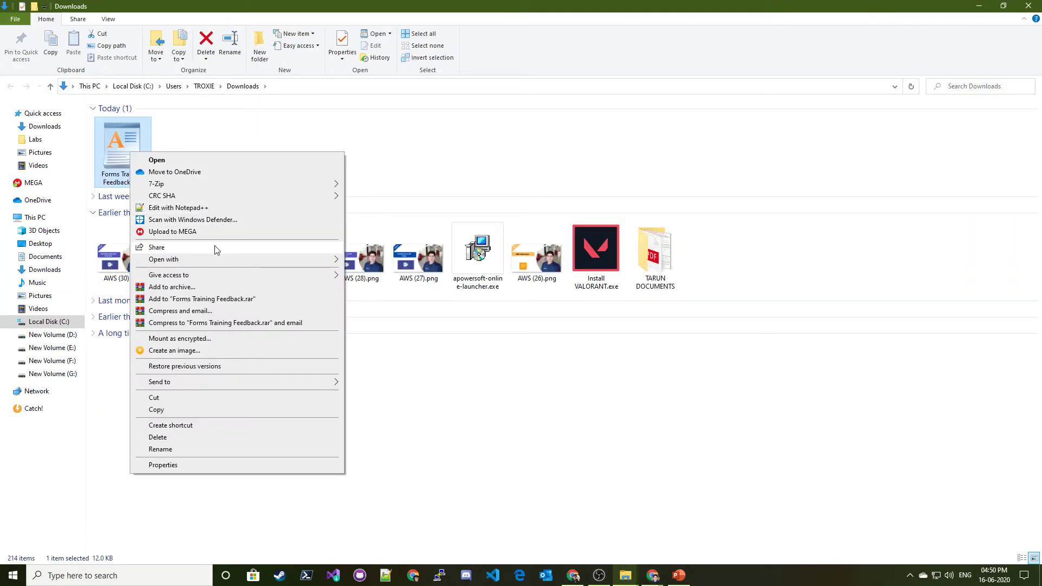
mouse_move(212, 260)
left_click(359, 262)
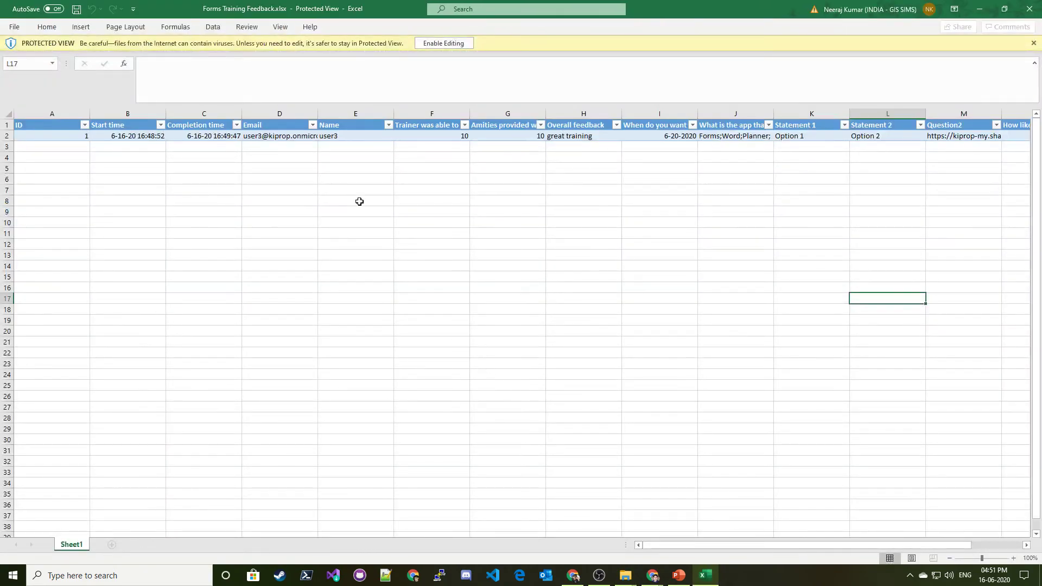
Read respondent 1's ID, start time and answers in row 2, then return to the submitted page
left_click(366, 207)
left_click(146, 182)
left_click(136, 127)
left_click(155, 135)
left_click(50, 135)
key("Right")
key("Right")
key("Right")
key("Right")
key("Right")
key("Right")
key("Right")
key("Right")
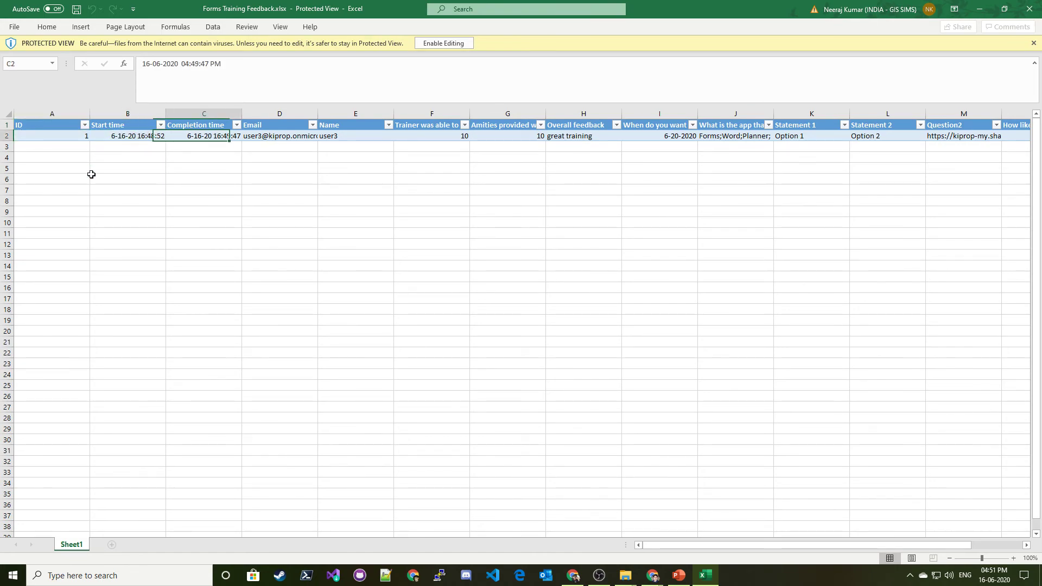
key("Right")
key("Right")
key("Right")
key("Right")
key("Right")
key("Right")
key("Right")
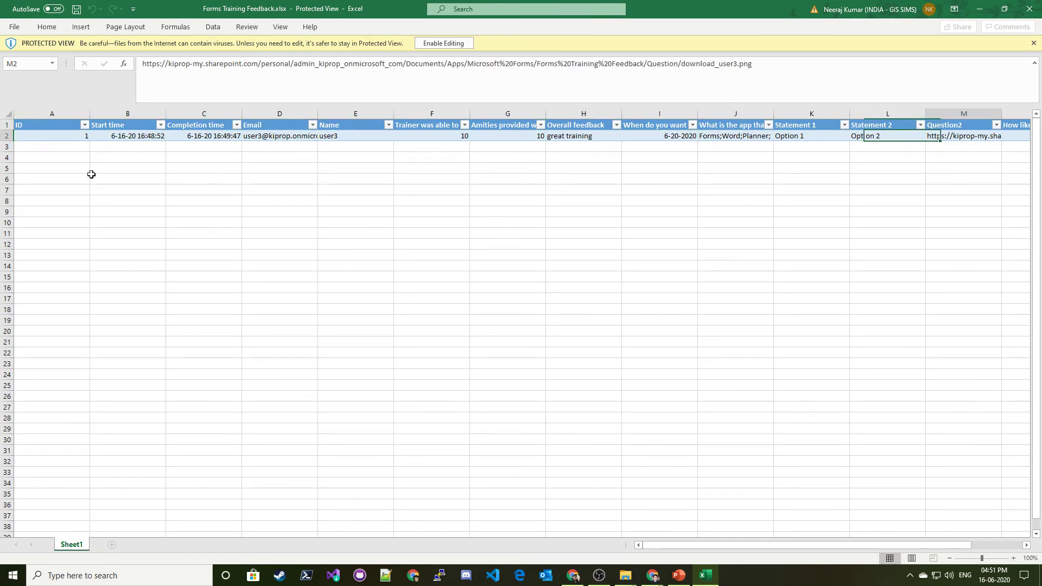
key("Left")
key("Left")
key("Left")
key("Left")
key("Left")
key("Left")
key("Left")
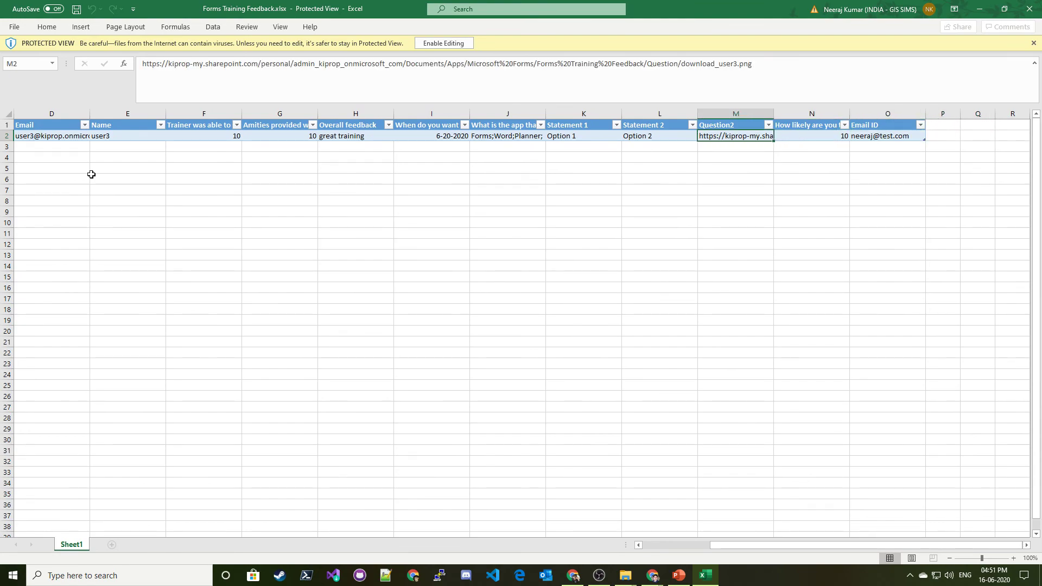
key("Home")
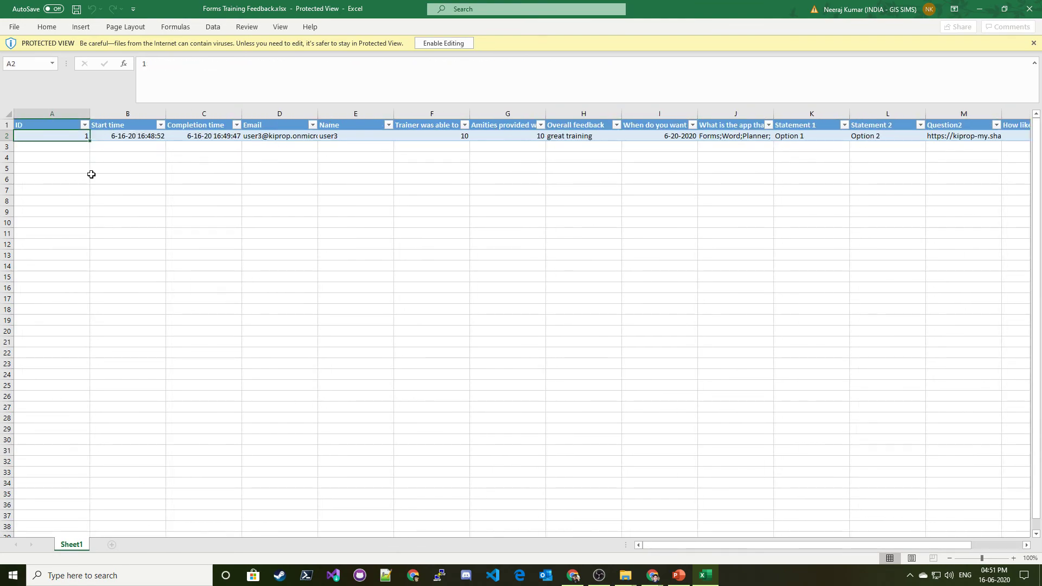
left_click(558, 351)
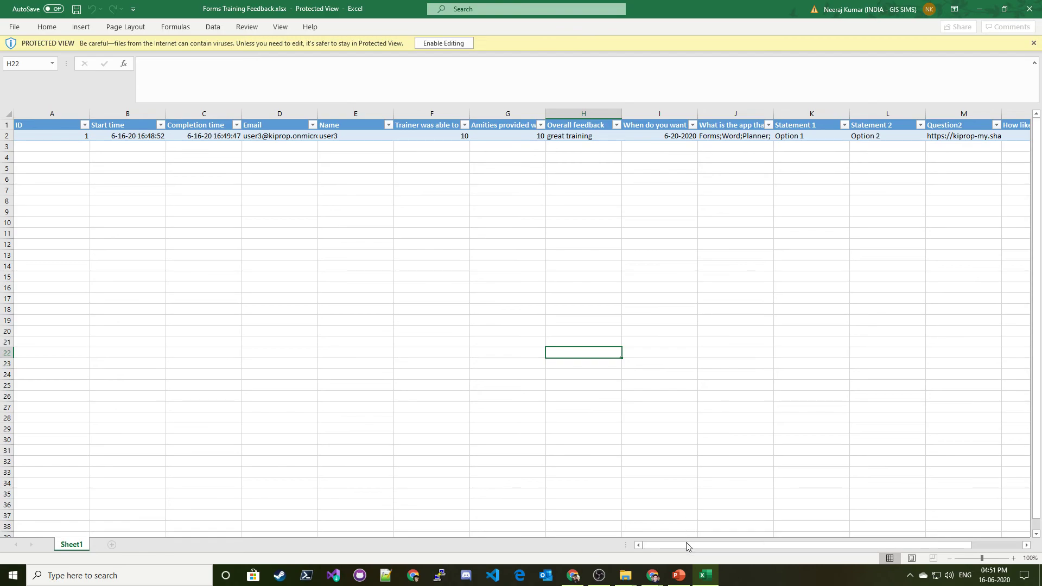
left_click(654, 578)
left_click(699, 531)
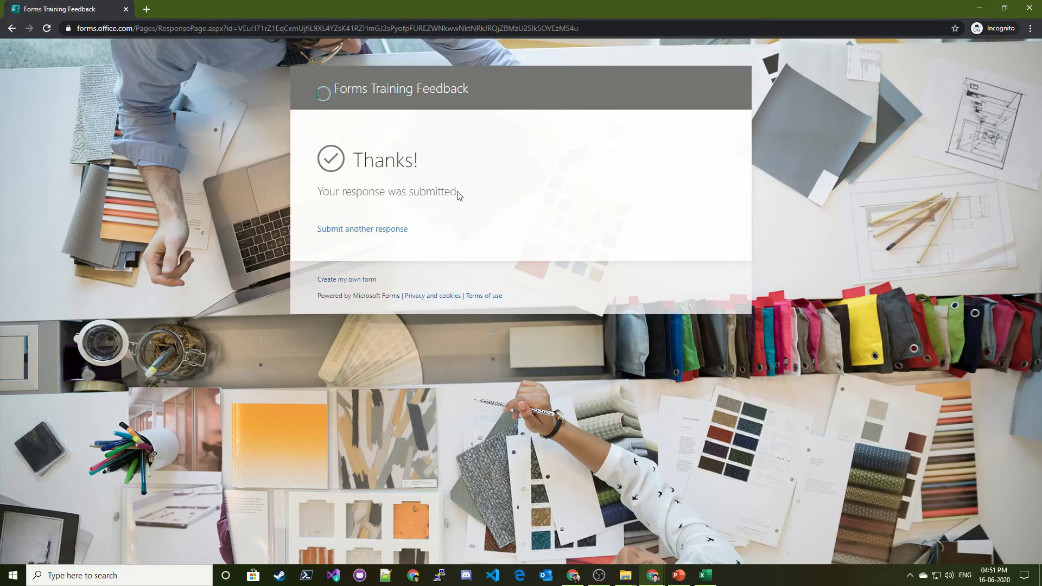
Return to the regular browser window showing the Forms Training Feedback responses summary
left_click(653, 575)
left_click(596, 524)
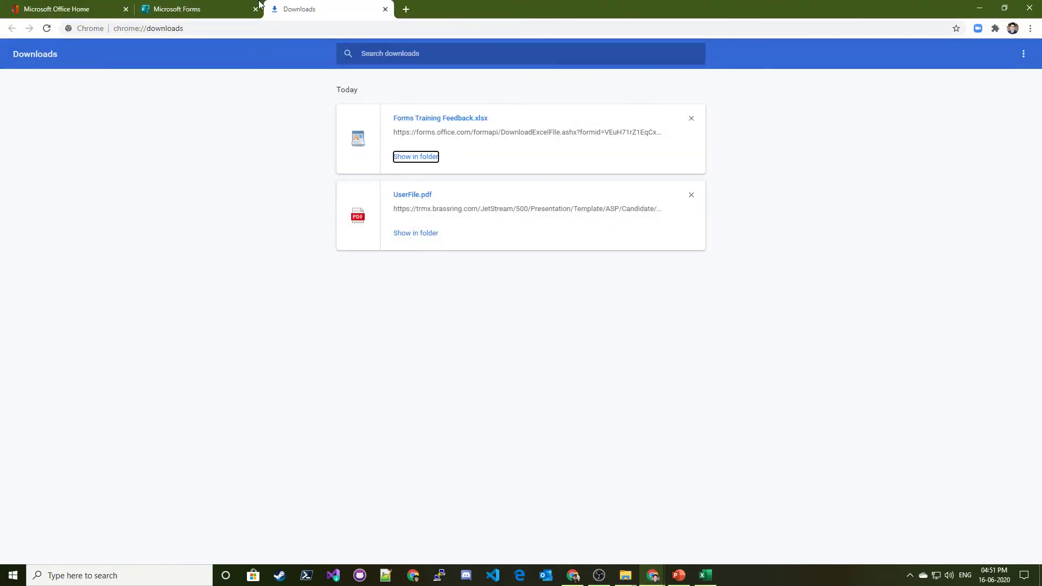
left_click(109, 9)
left_click(183, 9)
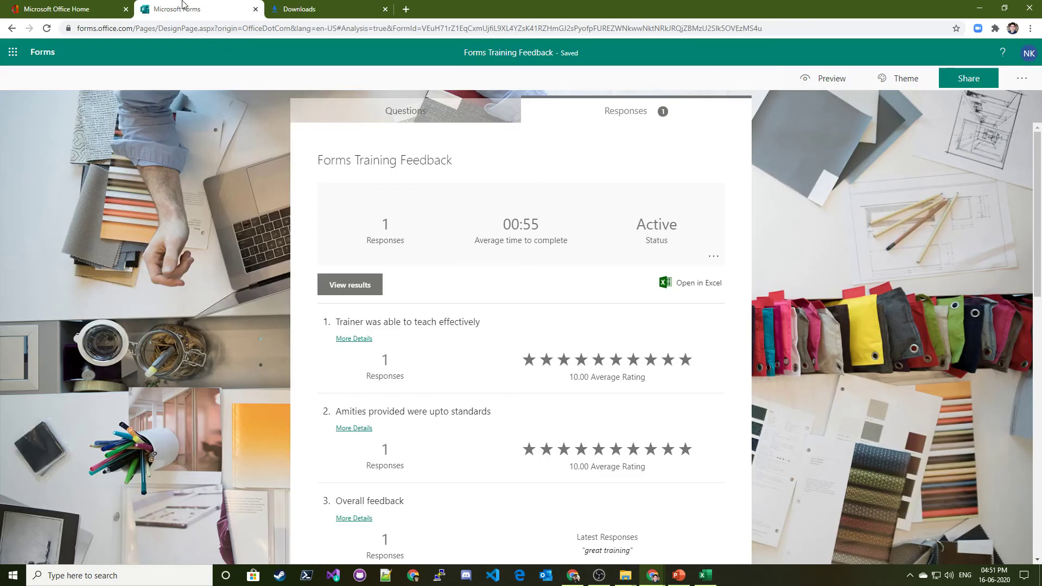
View the form's Multilingual settings under extra options, then go back to My forms
left_click(1022, 78)
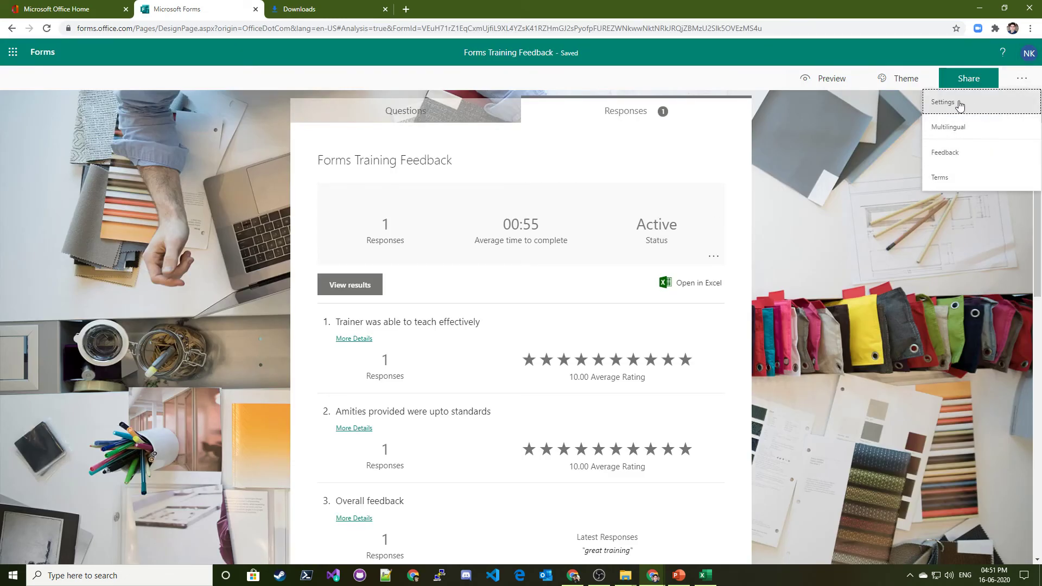
left_click(963, 128)
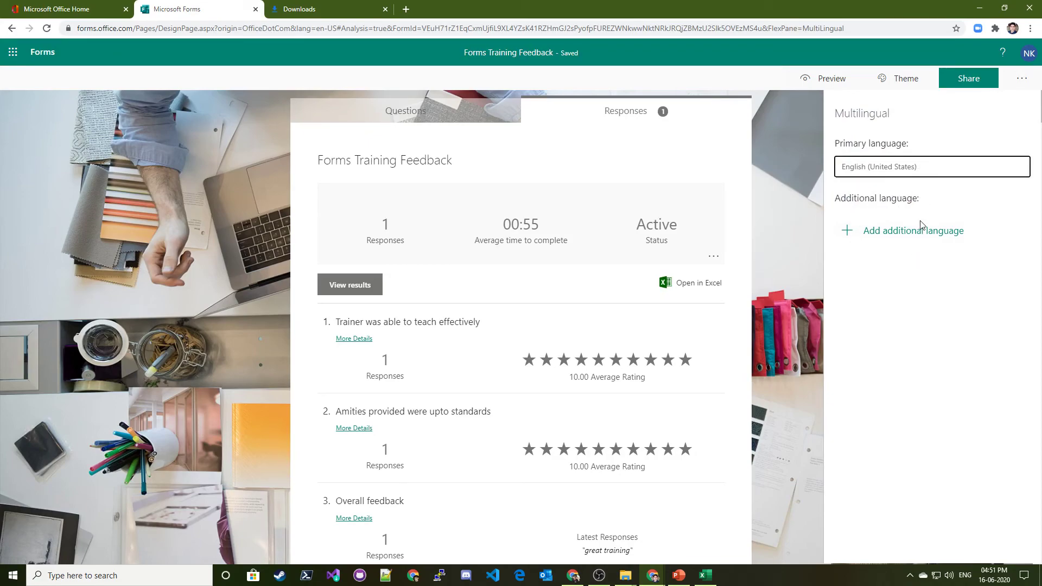
left_click(1022, 78)
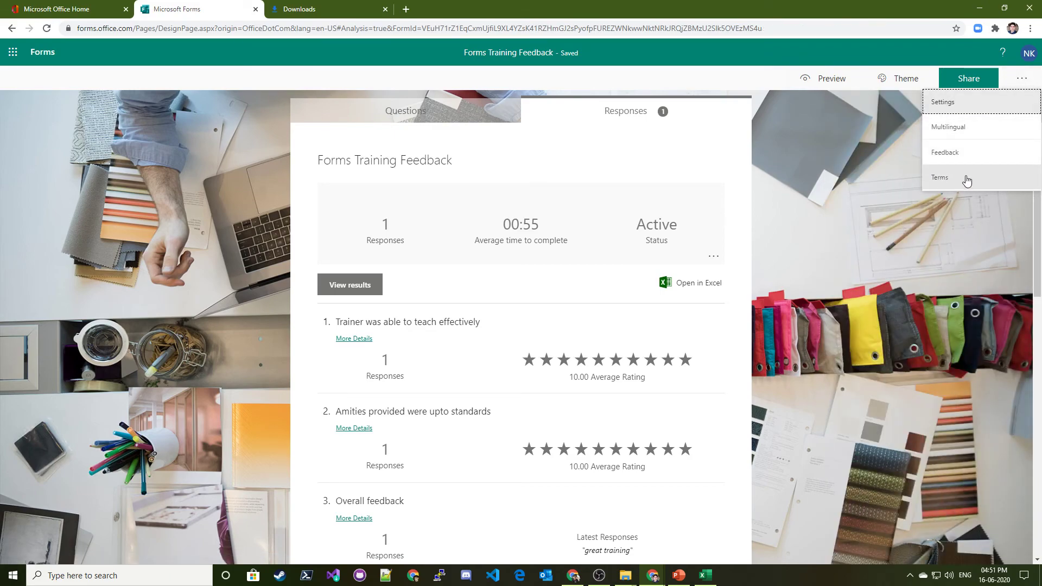
left_click(964, 270)
left_click(44, 49)
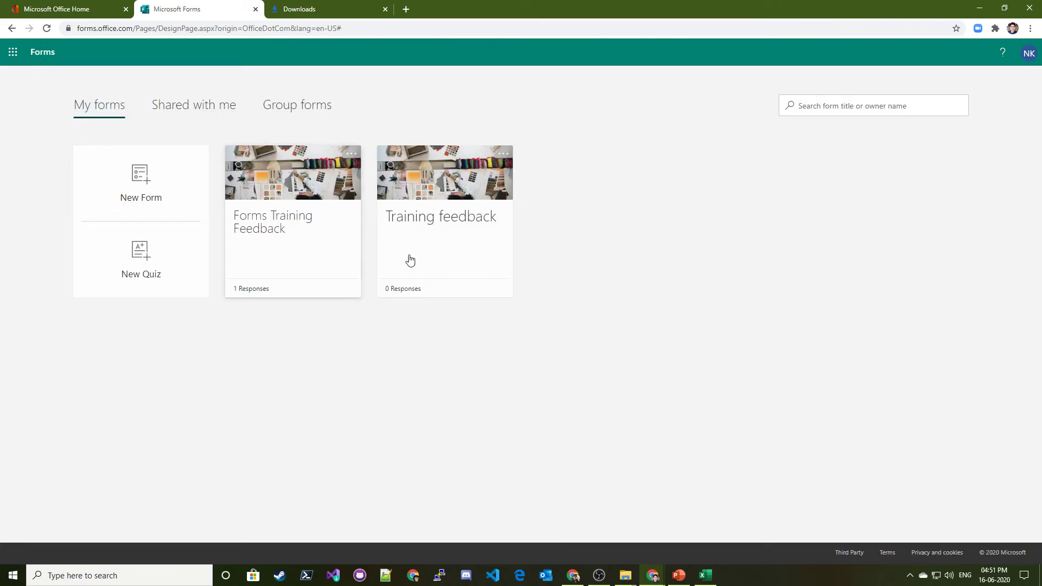
Open Training feedback and go back, then browse Shared with me, Group forms and My forms
left_click(427, 188)
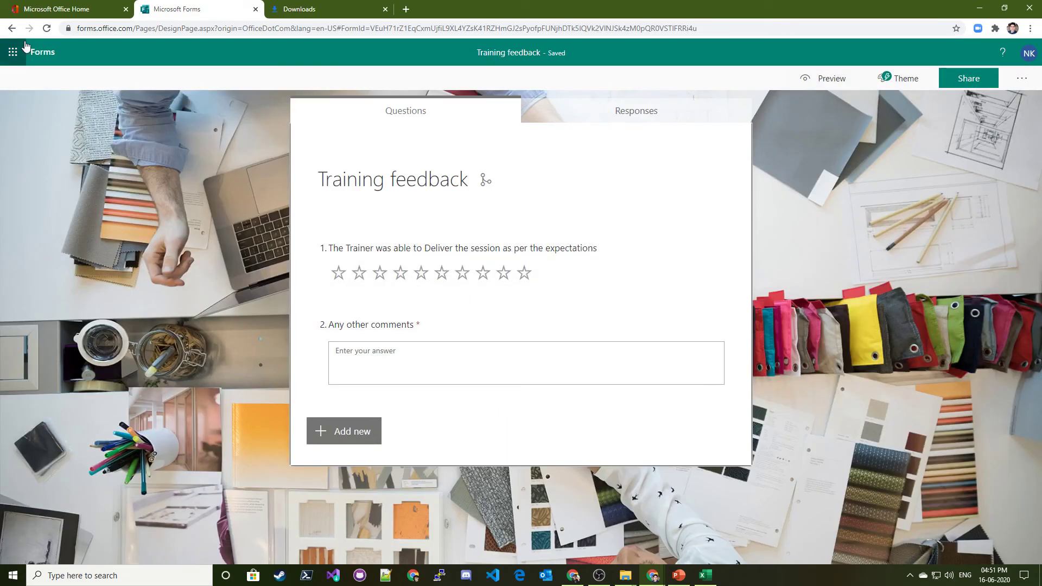
left_click(11, 28)
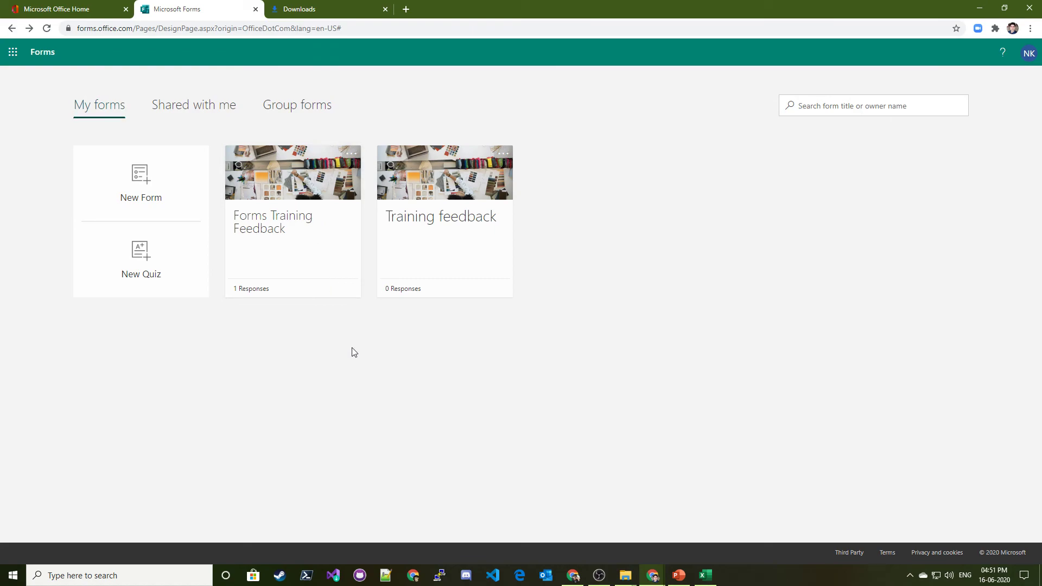
left_click(202, 108)
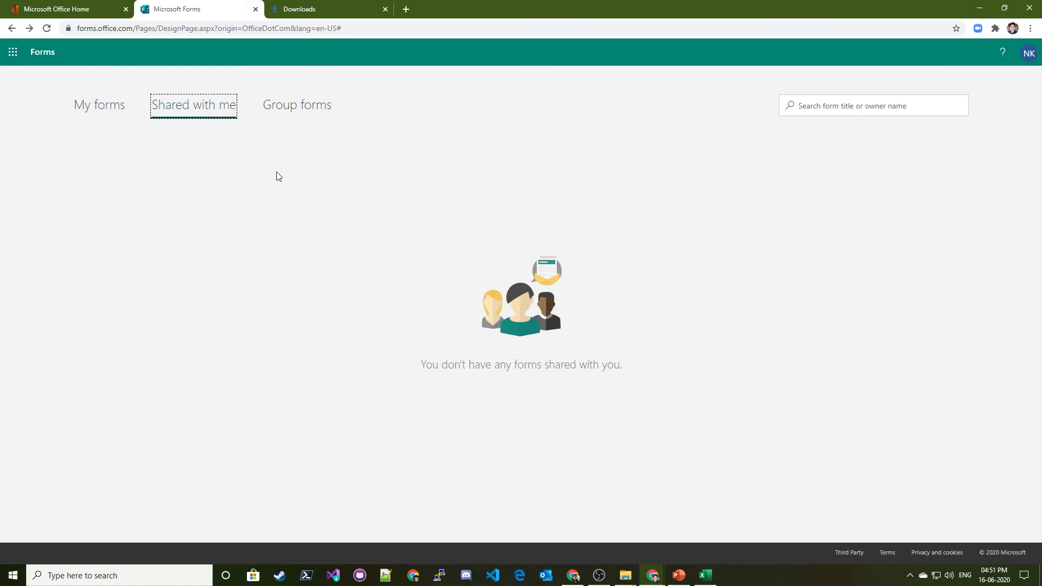
left_click(283, 102)
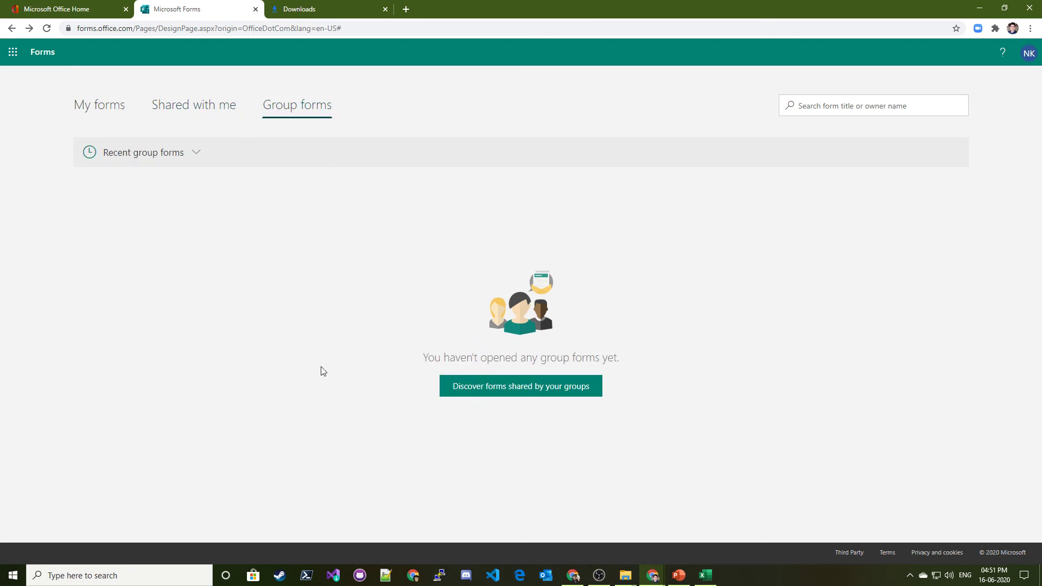
left_click(109, 111)
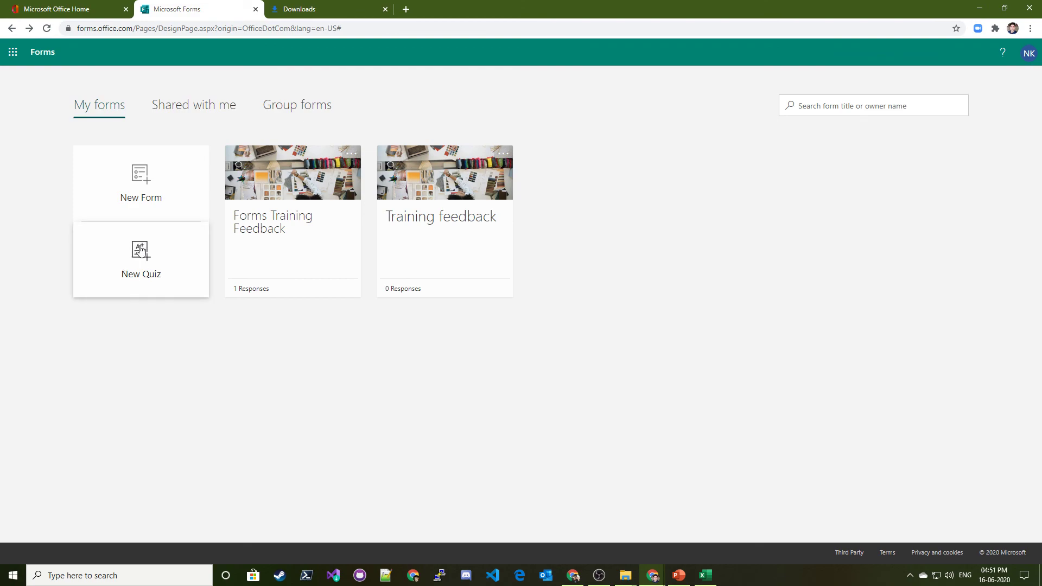
Start a new quiz and browse its available question types, including the additional ones
left_click(140, 252)
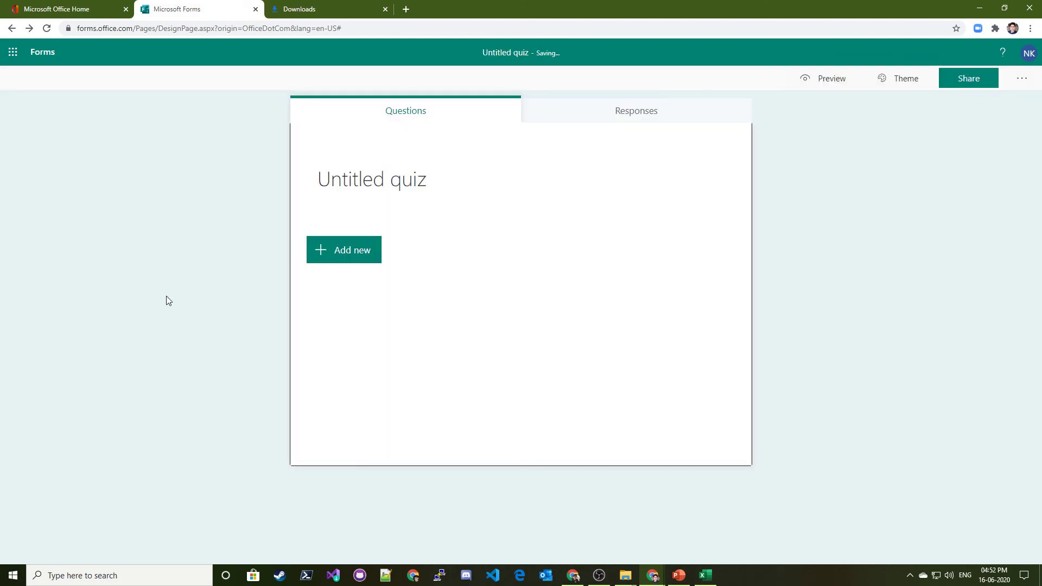
left_click(368, 249)
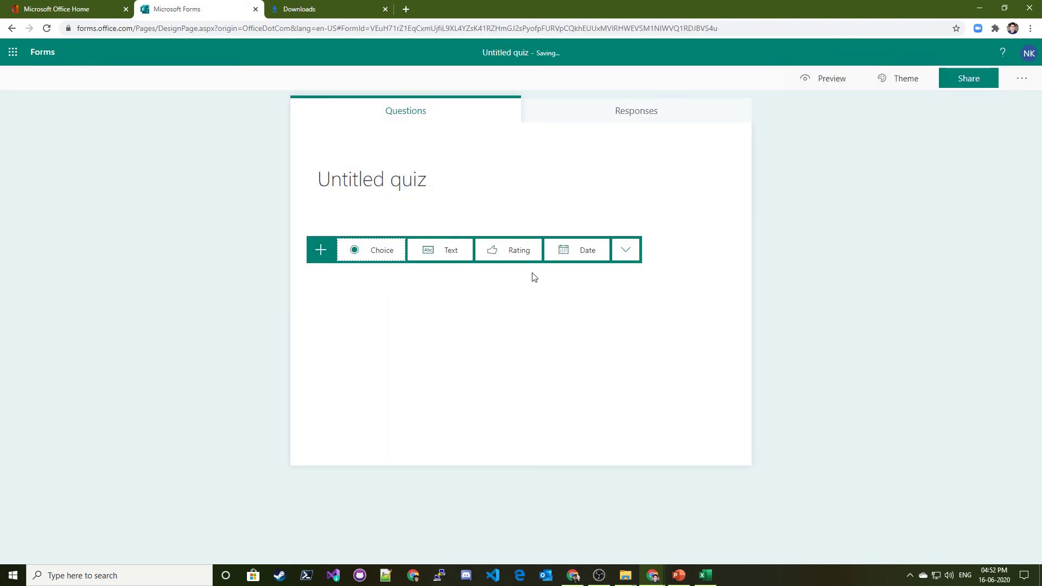
left_click(626, 250)
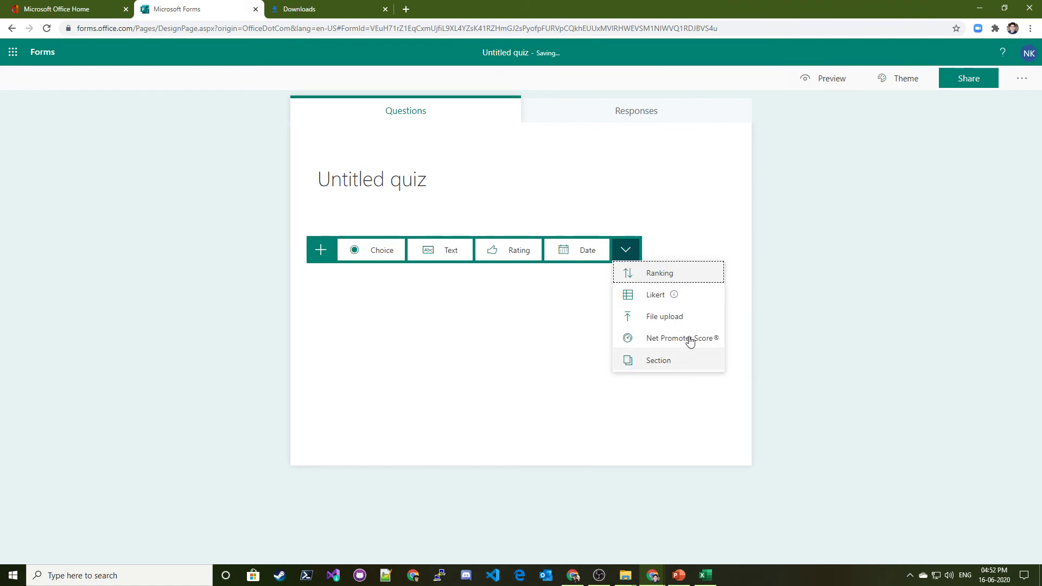
left_click(918, 354)
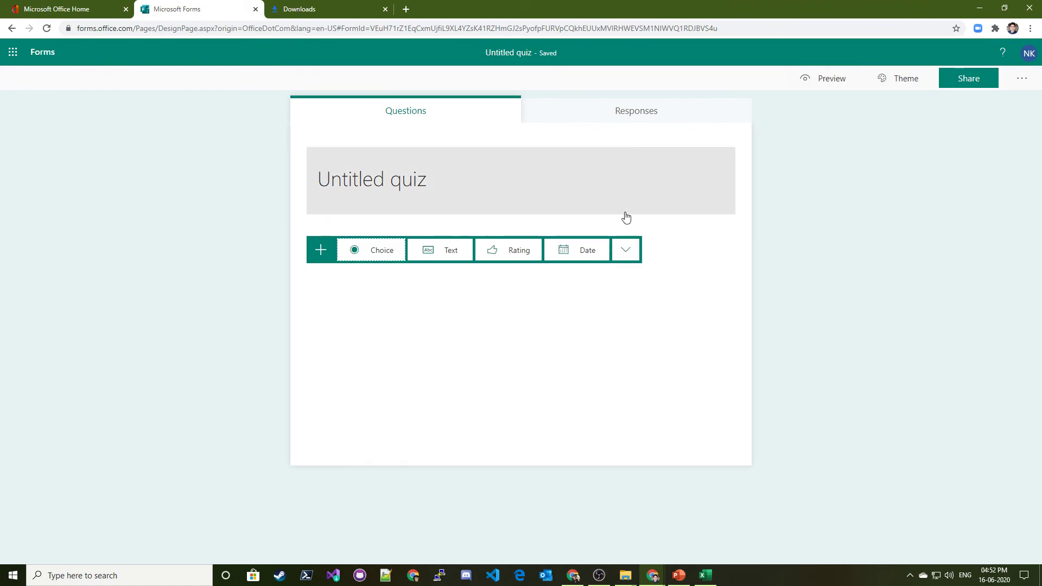
Check the quiz's responses summary showing 0 responses, then preview it as a respondent and return
left_click(635, 114)
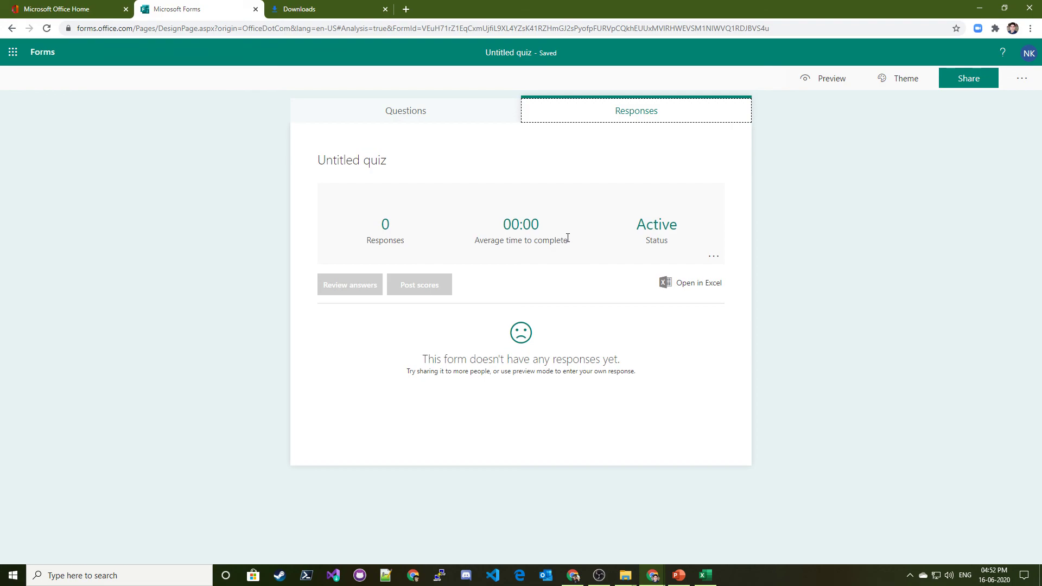
left_click(882, 78)
left_click(827, 78)
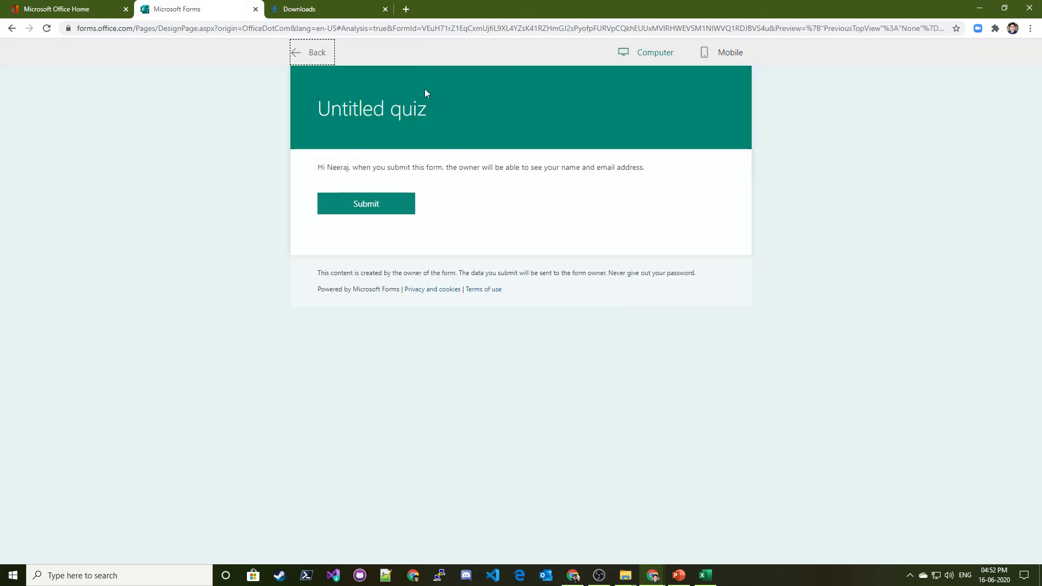
left_click(310, 52)
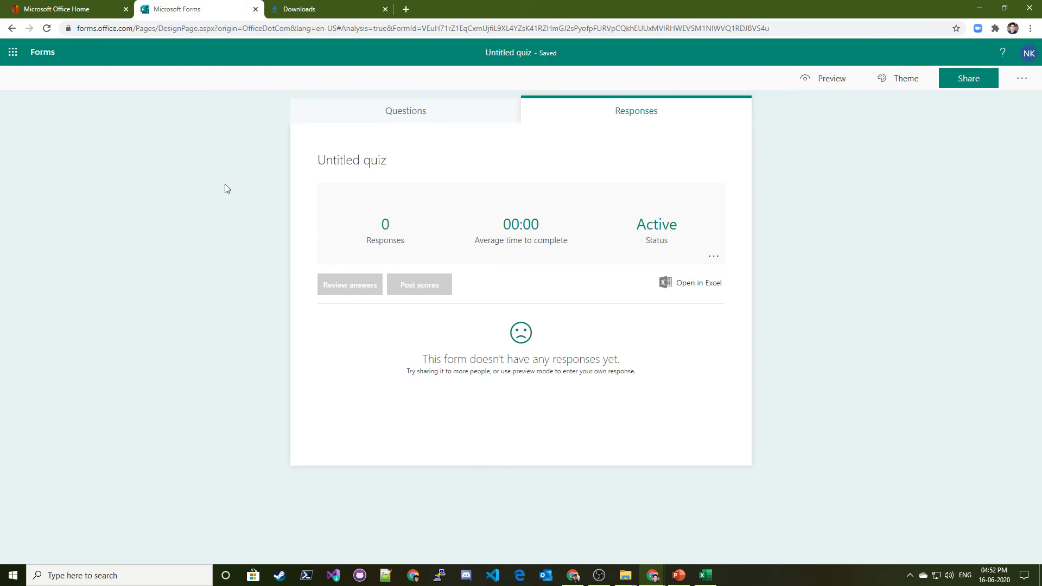